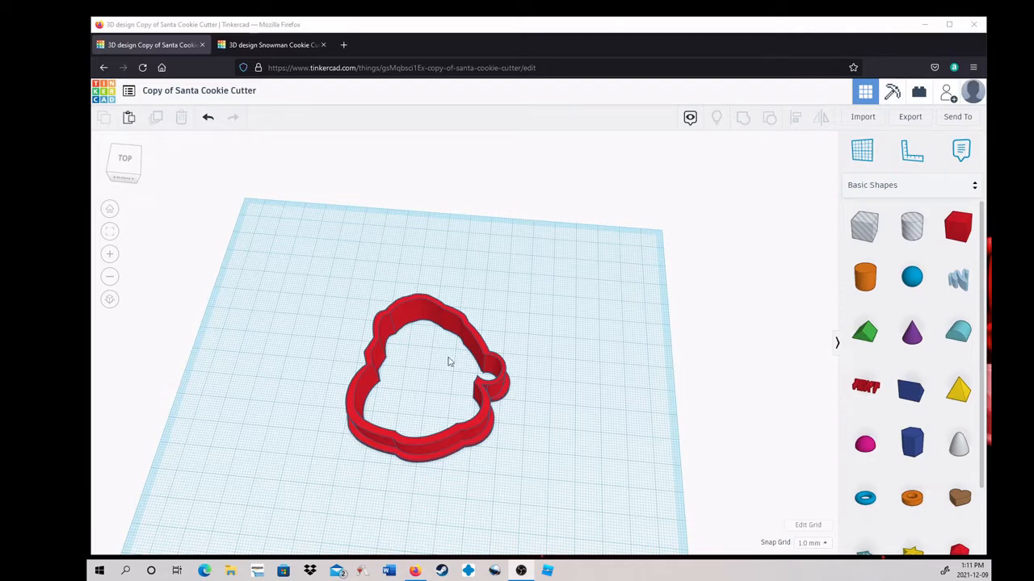
left_click(418, 385)
right_click_drag(456, 388, 492, 373)
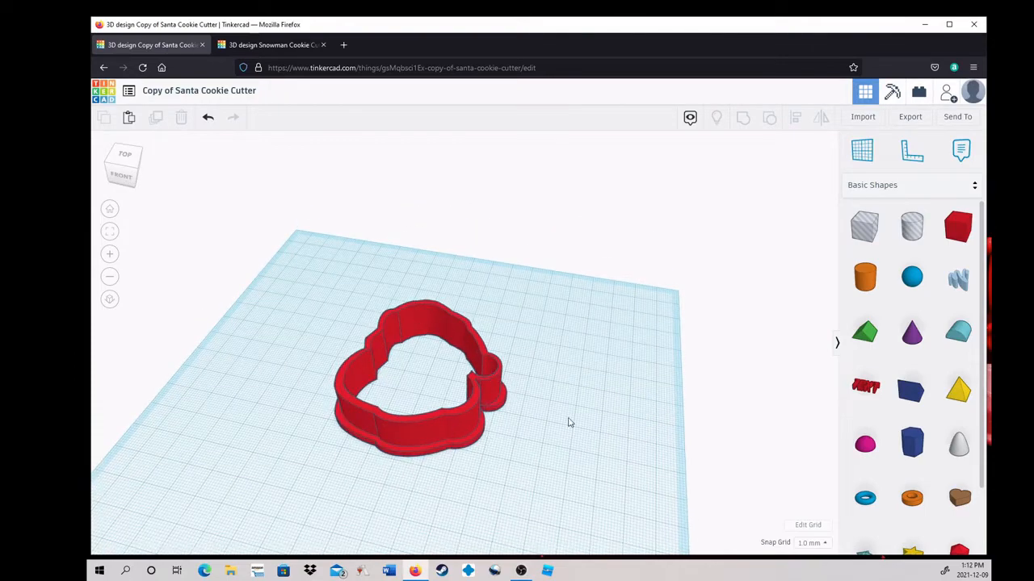
right_click_drag(567, 423, 621, 405)
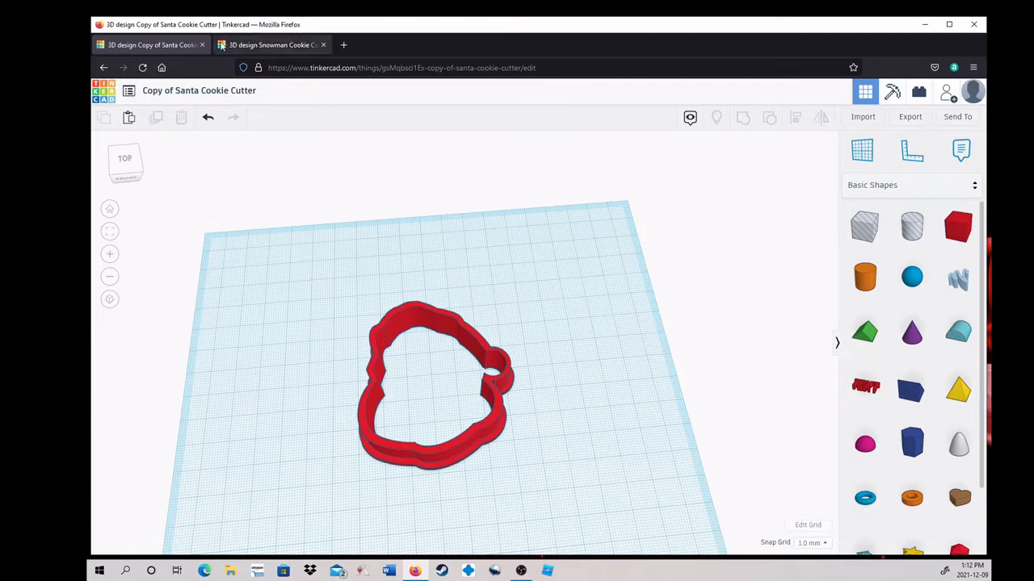
Switch to the Snowman Cookie Cutter design and add a solid cylinder with 64 sides near the middle of the workplane.
left_click(250, 43)
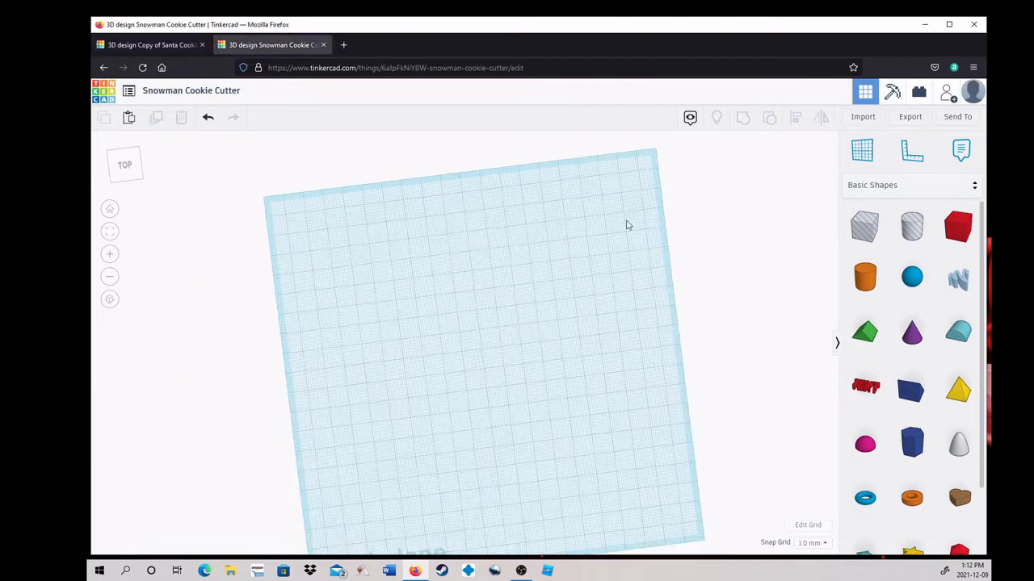
right_click_drag(627, 229, 766, 239)
left_click_drag(865, 277, 492, 347)
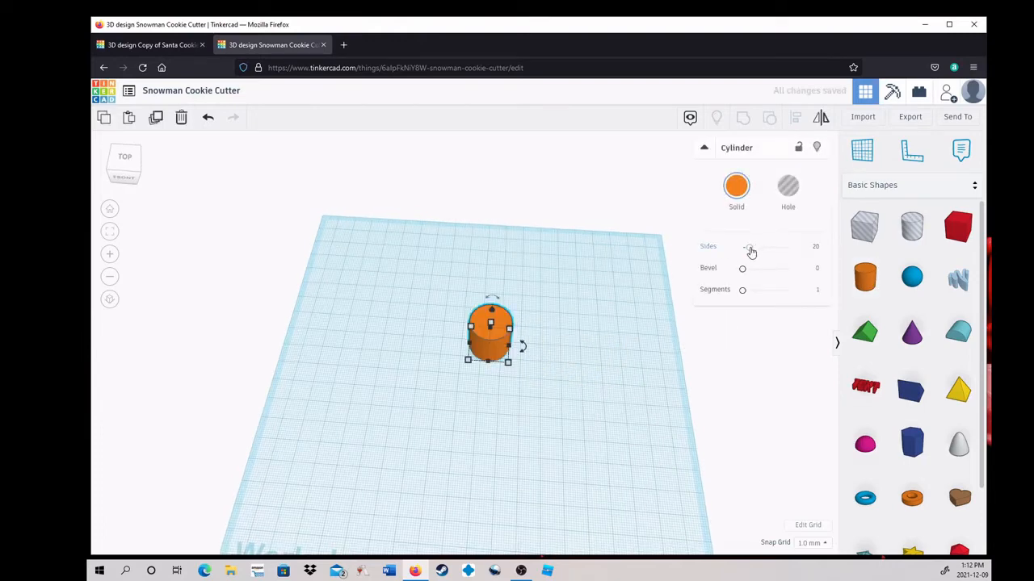
left_click_drag(750, 249, 827, 251)
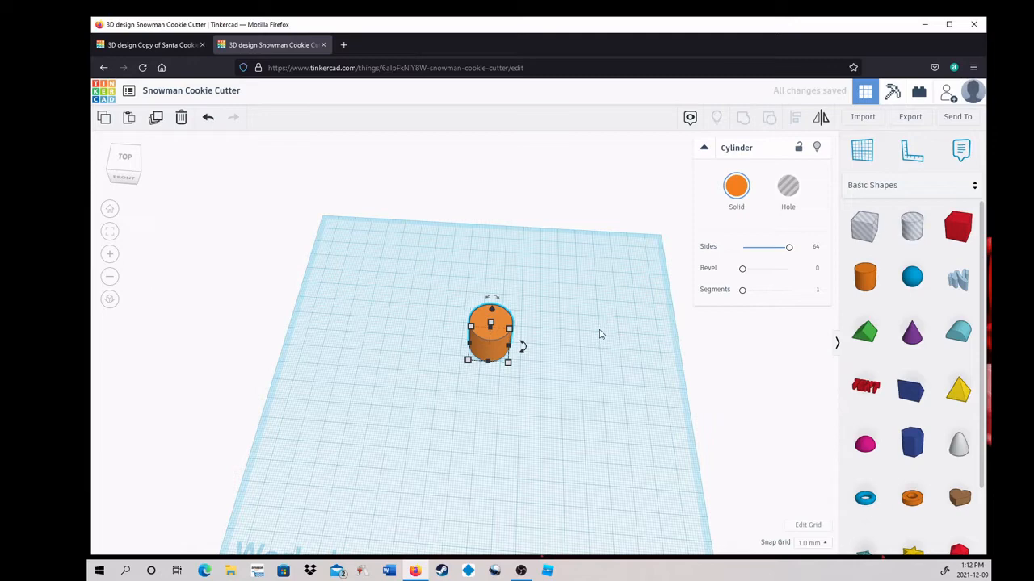
Duplicate the cylinder and set the copy's length and width to 30 mm.
right_click_drag(600, 334, 603, 339)
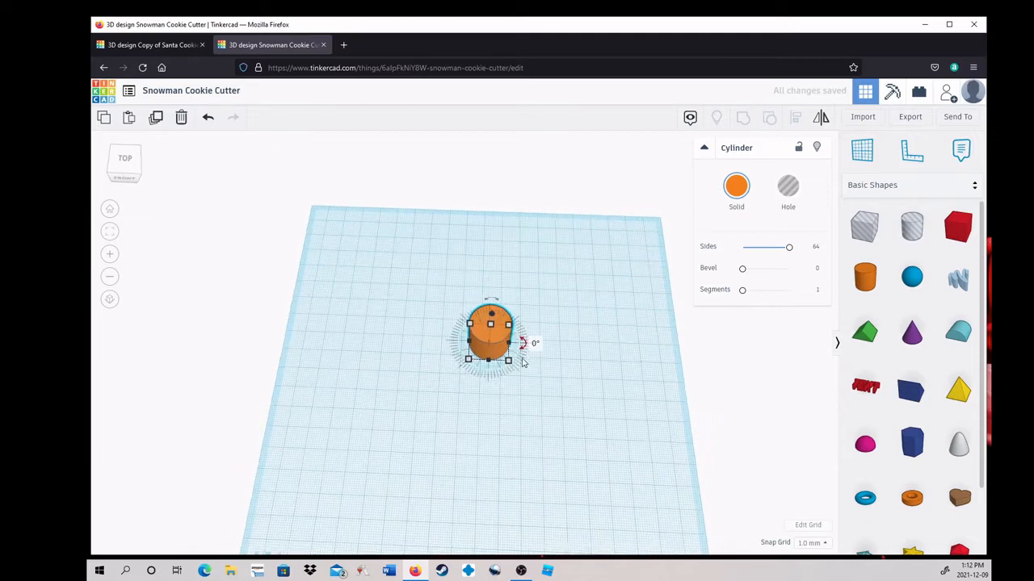
mouse_move(510, 363)
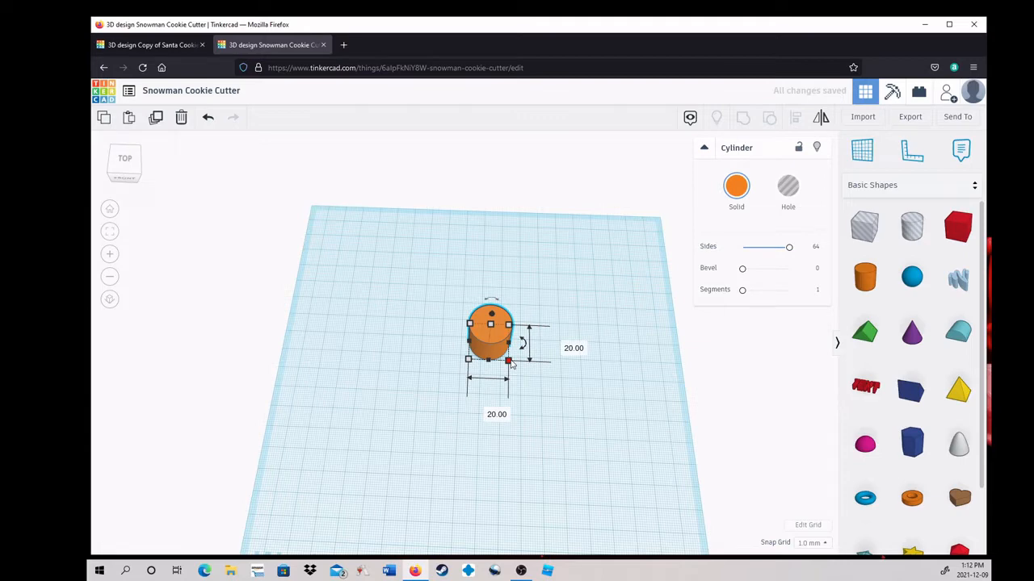
left_click(563, 345)
type("30")
key("Return")
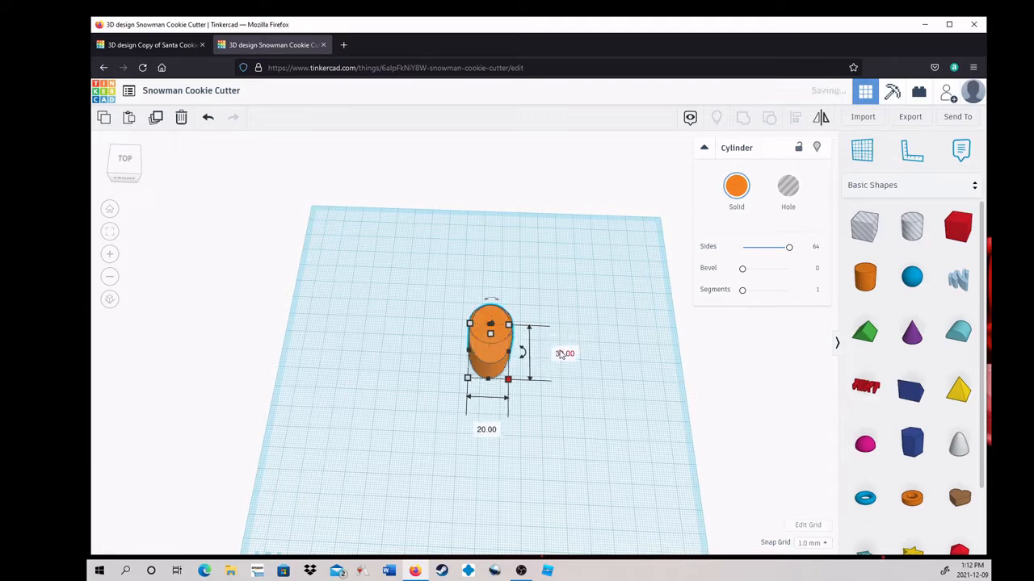
left_click(486, 429)
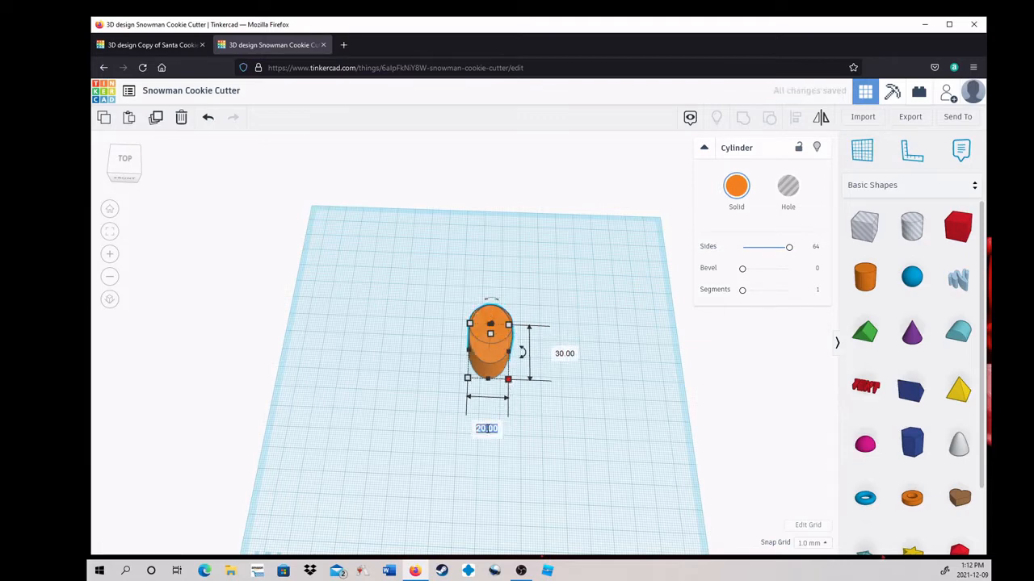
type("30")
key("Return")
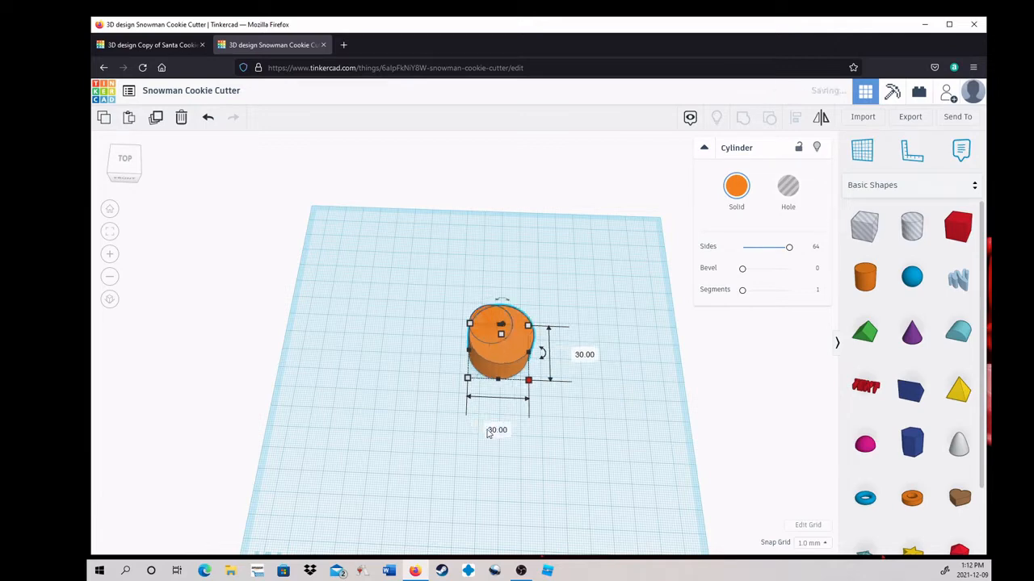
Duplicate the 30 mm cylinder, enlarge the copy to about 45 mm for the bottom ball, and place the 30 mm one between head and bottom.
key("ctrl+d")
left_click_drag(535, 401, 510, 440)
left_click_drag(538, 349, 521, 368)
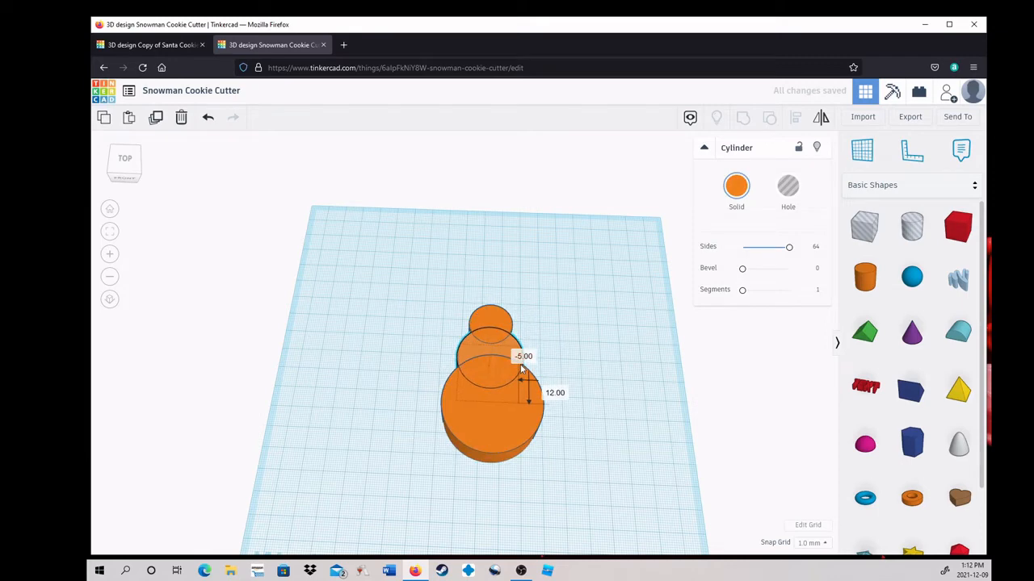
Align the three snowman cylinders on a common centre line running from head to bottom.
right_click_drag(589, 365, 586, 394)
left_click(505, 331)
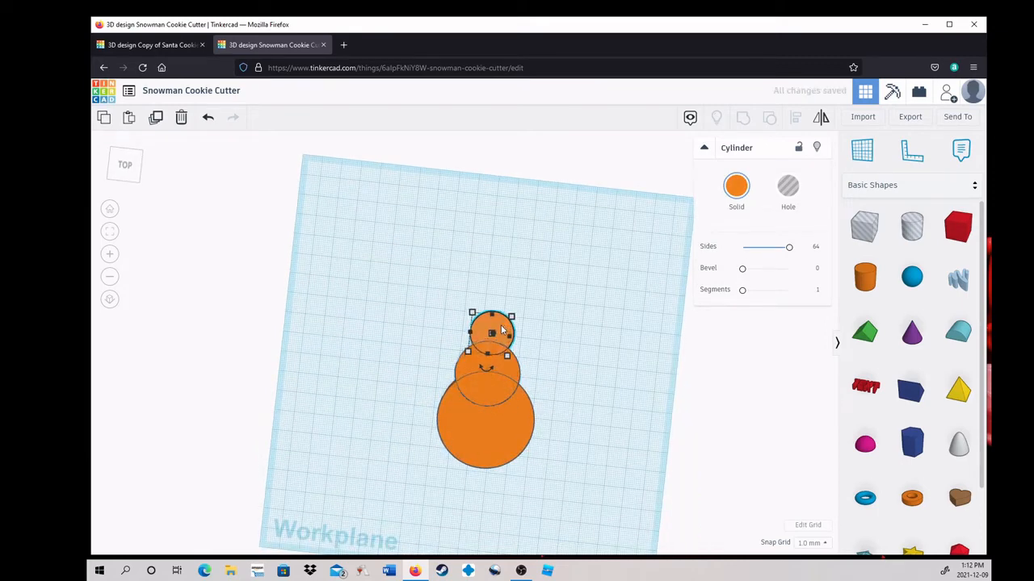
left_click(491, 411)
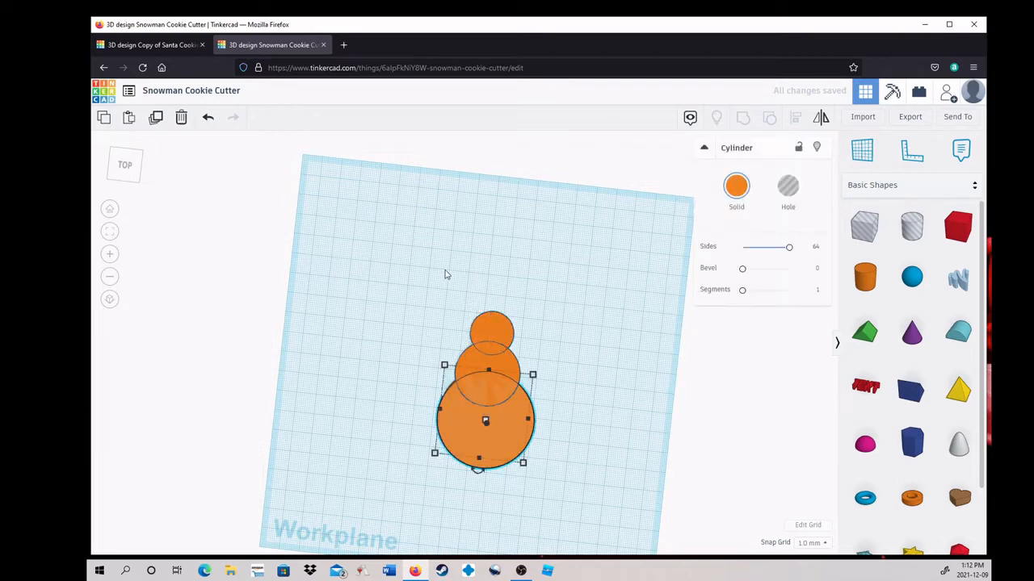
left_click_drag(448, 293, 512, 494)
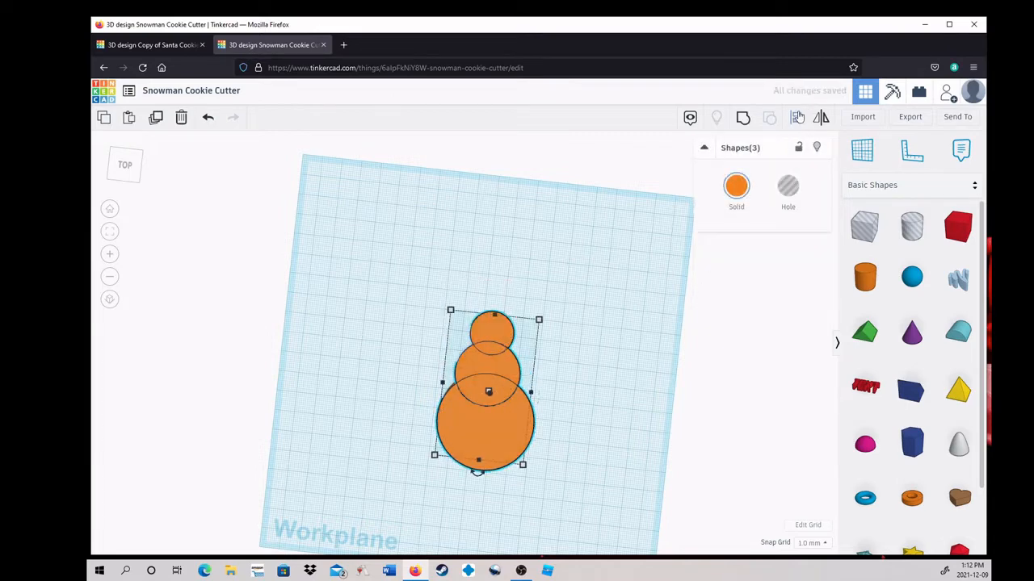
left_click(600, 388)
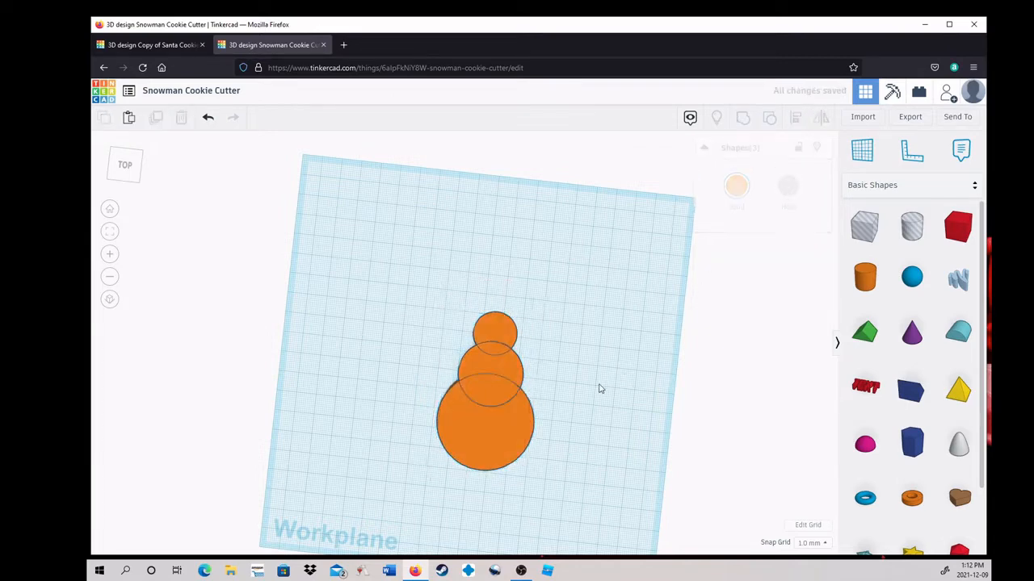
right_click_drag(600, 388, 603, 439)
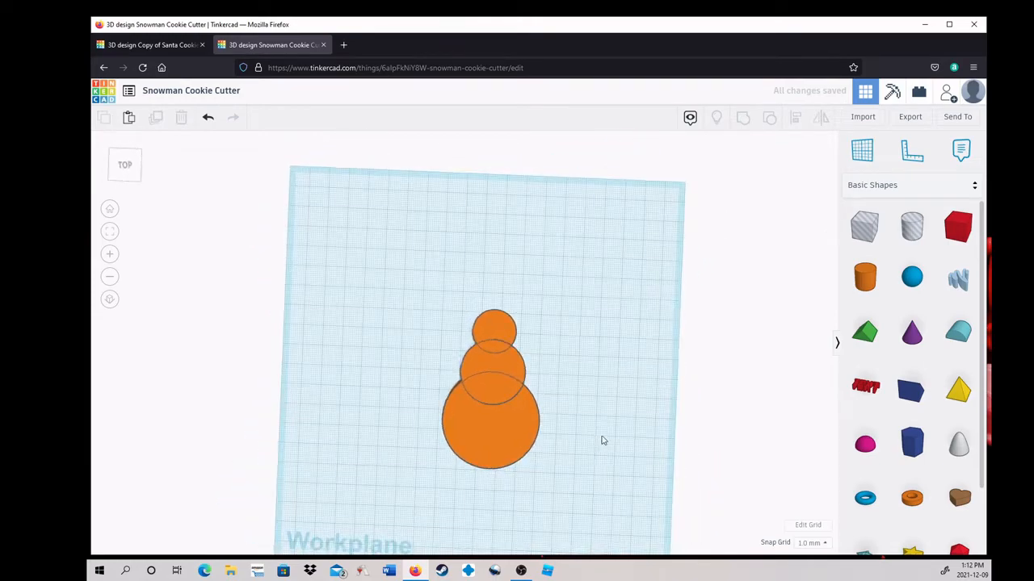
left_click(533, 428)
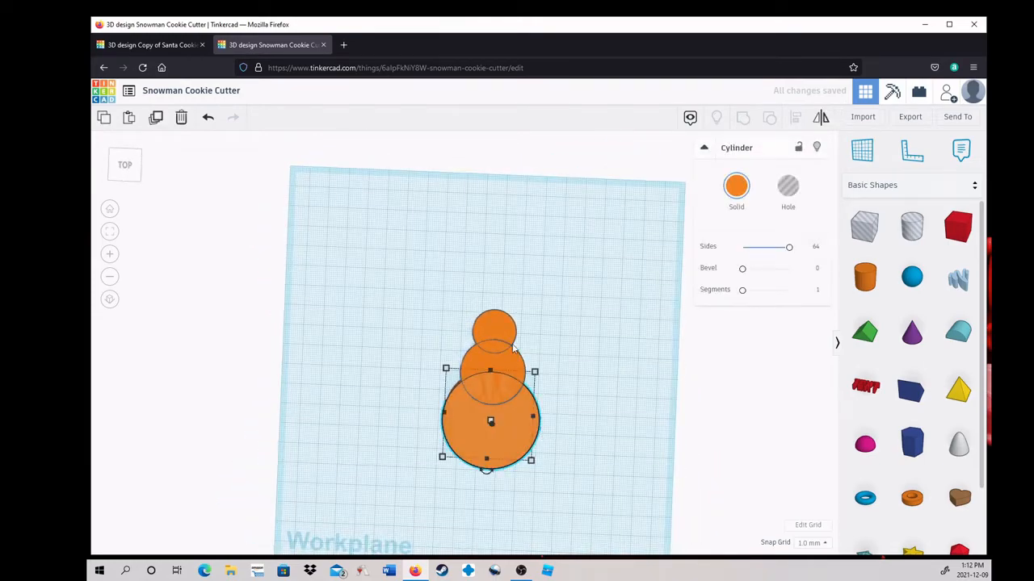
left_click(533, 309)
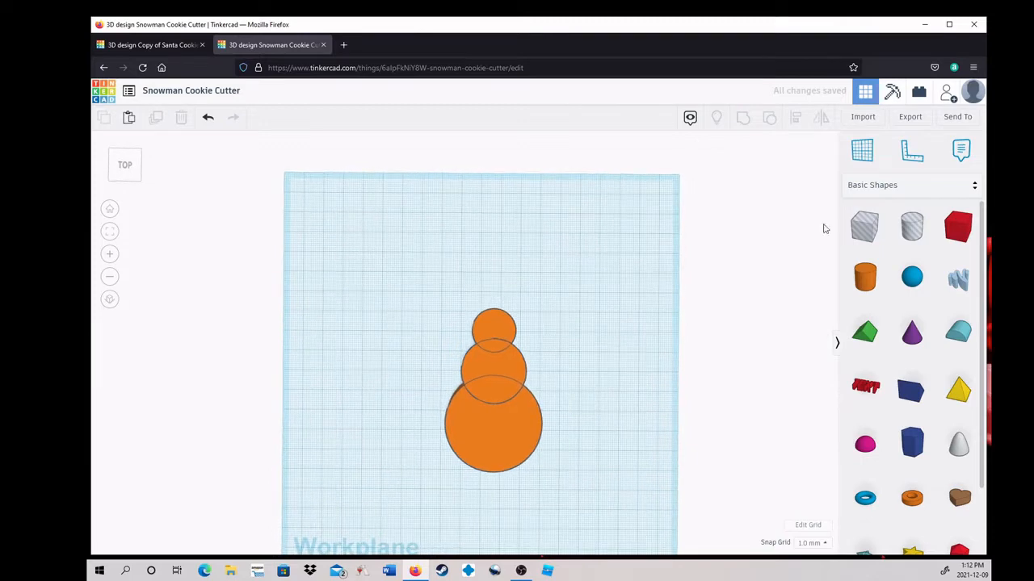
Build a top hat over the snowman's head from a wide, shallow brim box and a narrower crown box.
left_click_drag(958, 227, 512, 307)
left_click(520, 277)
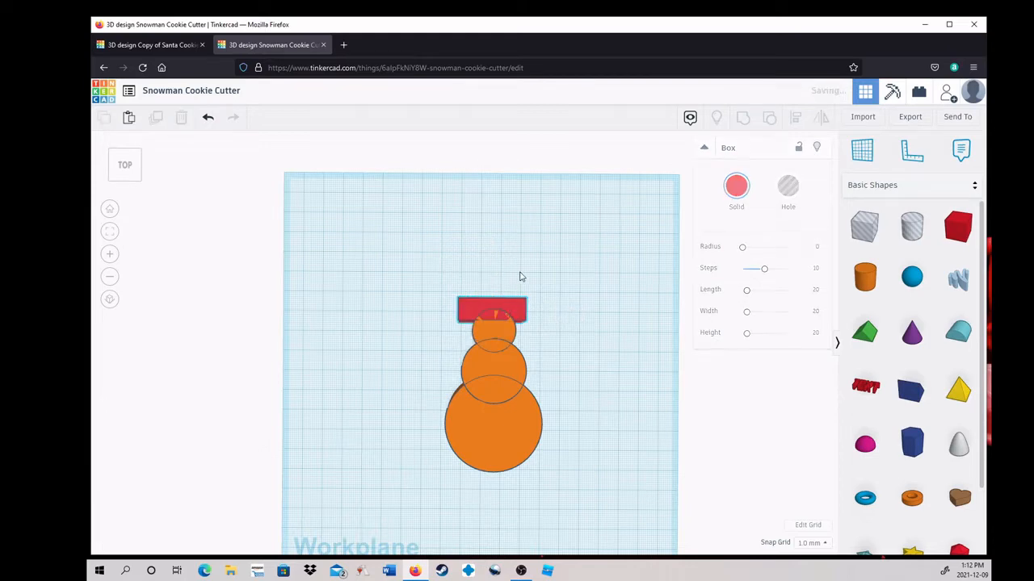
left_click_drag(522, 302, 542, 343)
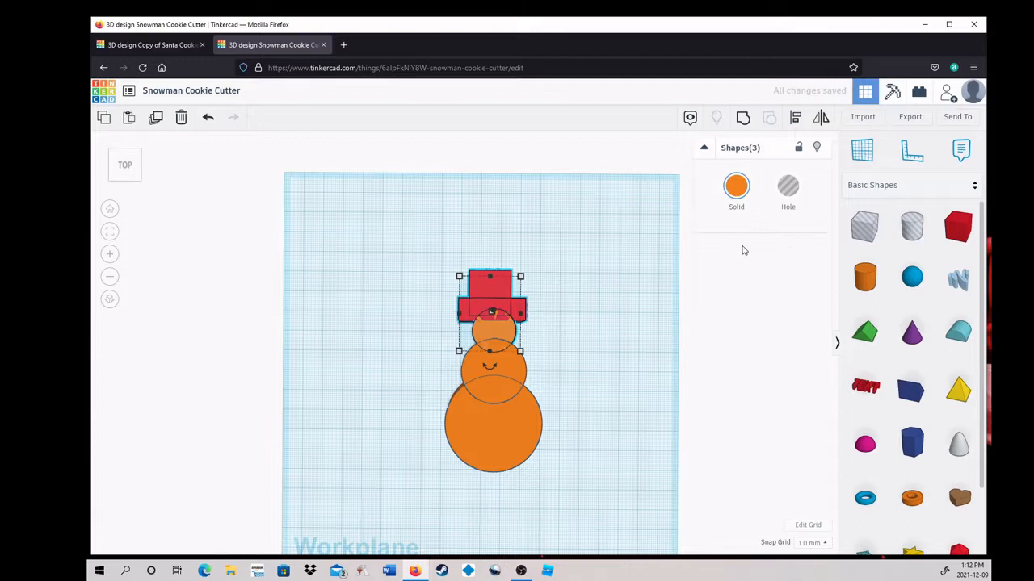
Centre the two hat boxes sideways on the snowman's head cylinder.
left_click(799, 120)
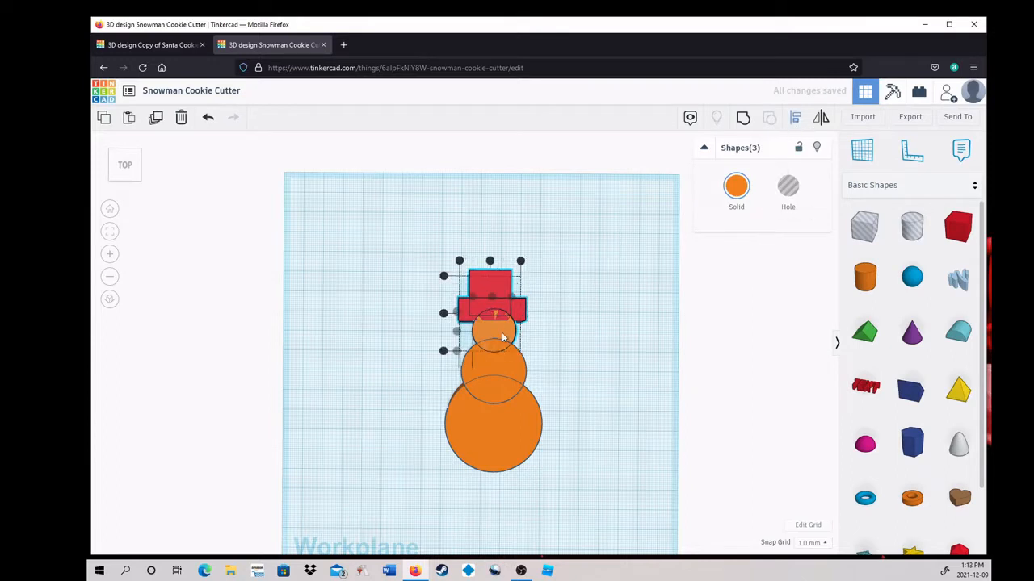
left_click(490, 261)
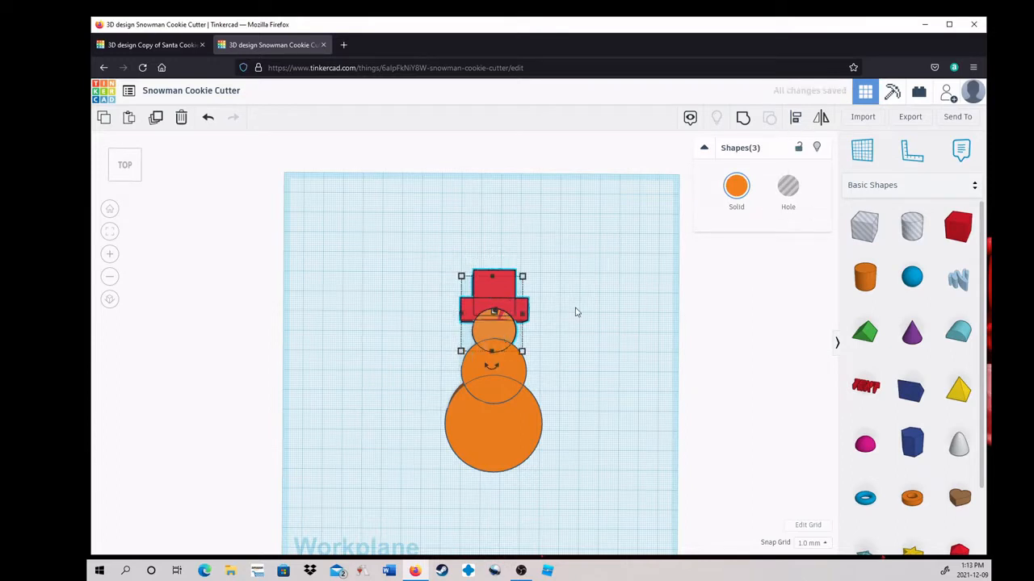
right_click_drag(581, 332, 732, 410)
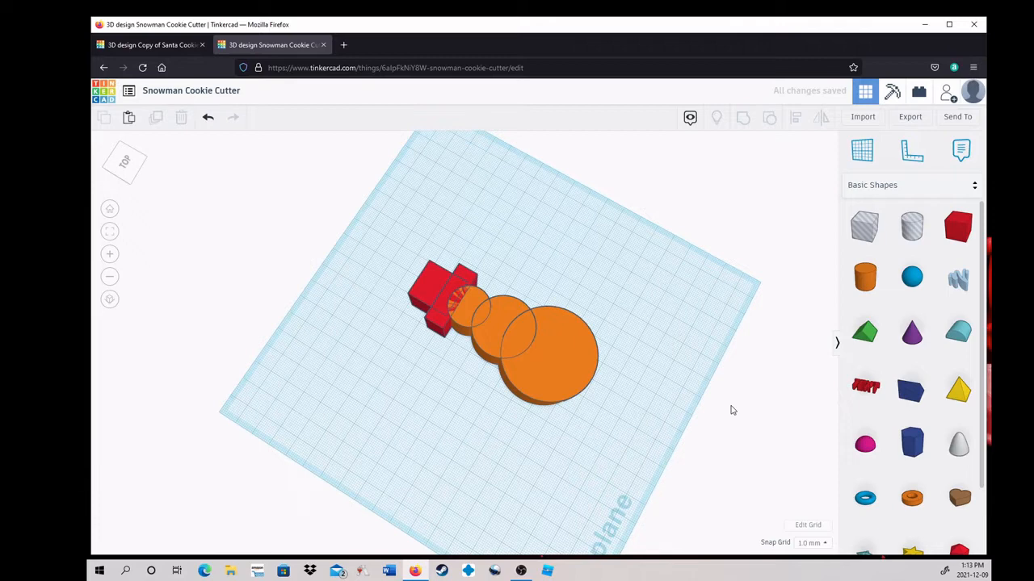
Duplicate the bottom cylinder and set the copy's length and width to 50 mm.
right_click_drag(731, 406, 729, 406)
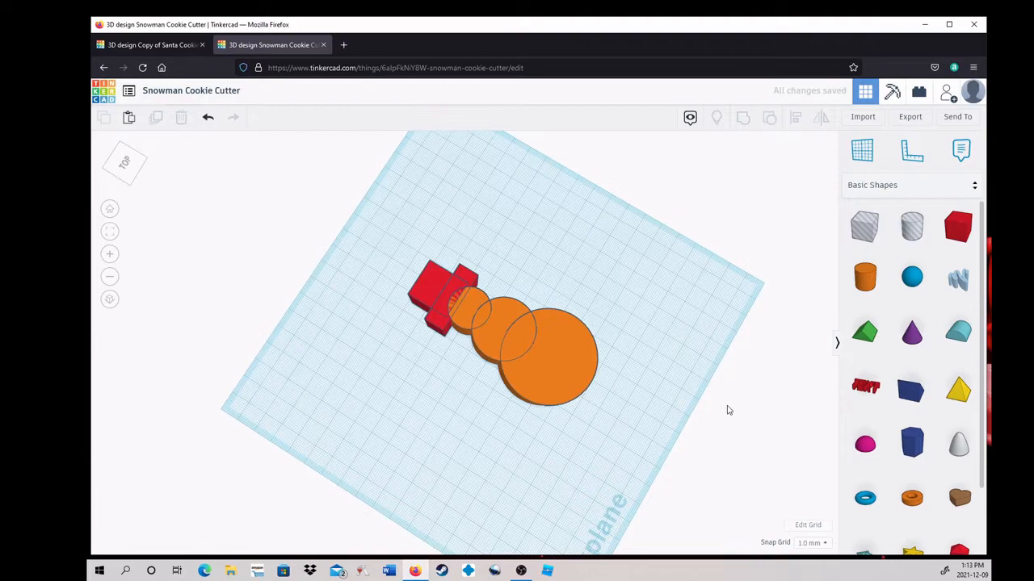
right_click_drag(726, 410, 575, 394)
left_click(575, 394)
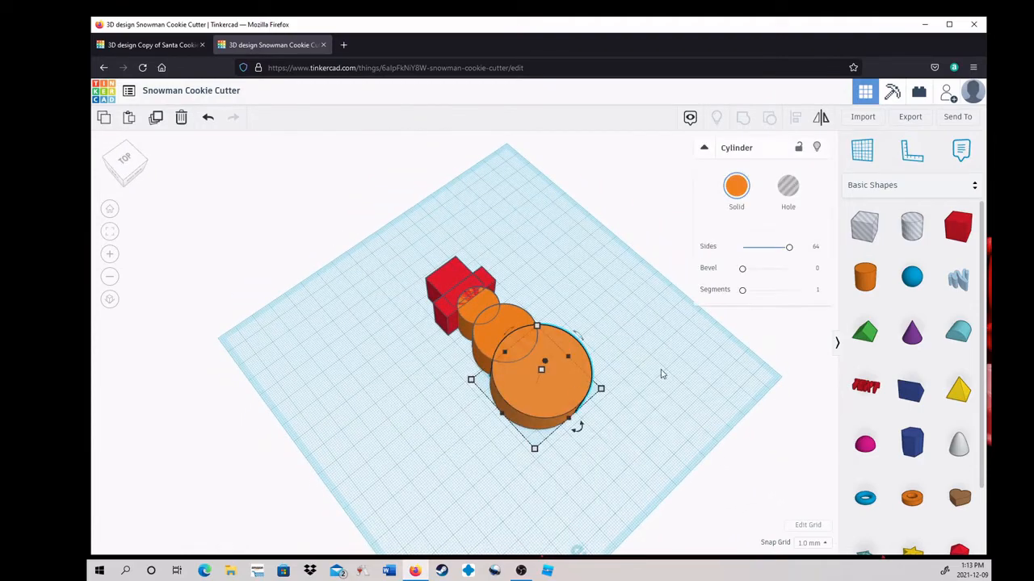
left_click(600, 388)
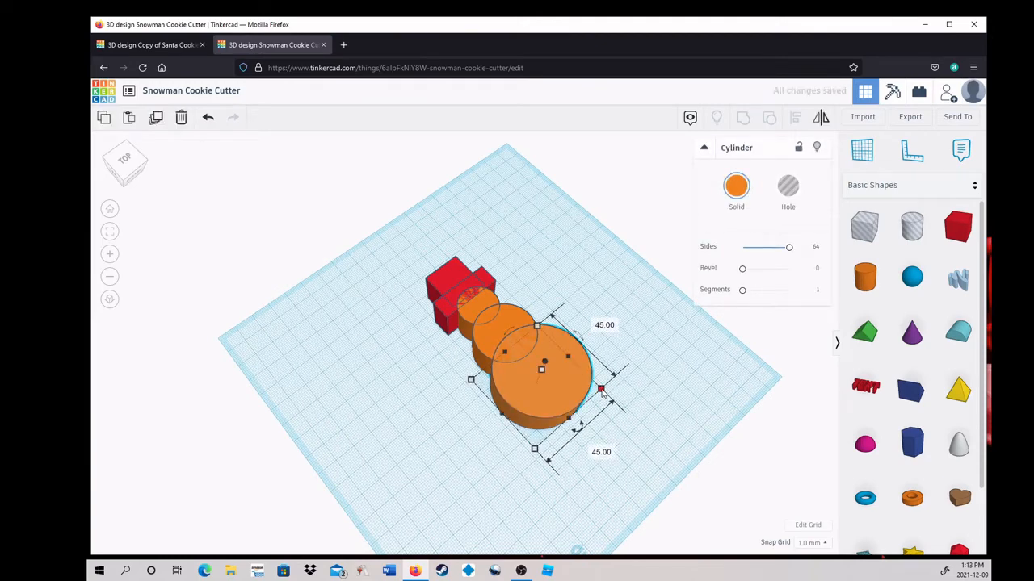
left_click(637, 382)
left_click(571, 395)
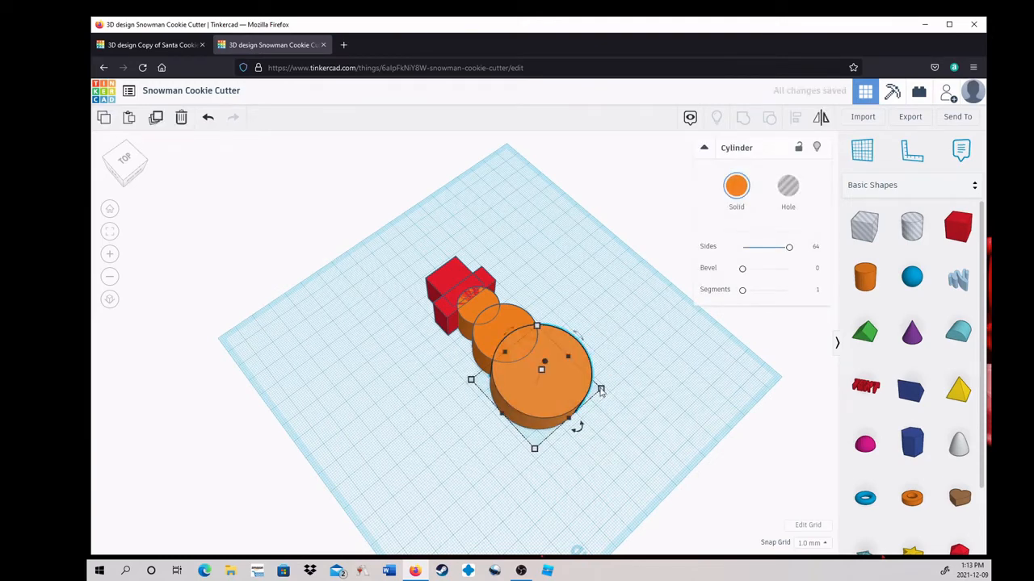
left_click(601, 388)
left_click(611, 325)
type("50")
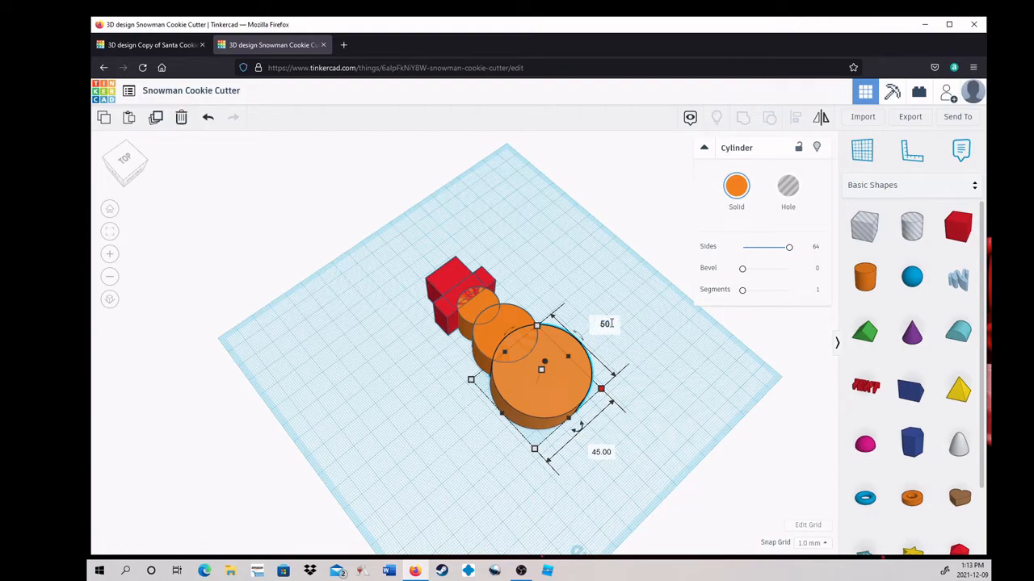
key("Return")
right_click_drag(663, 366, 687, 359)
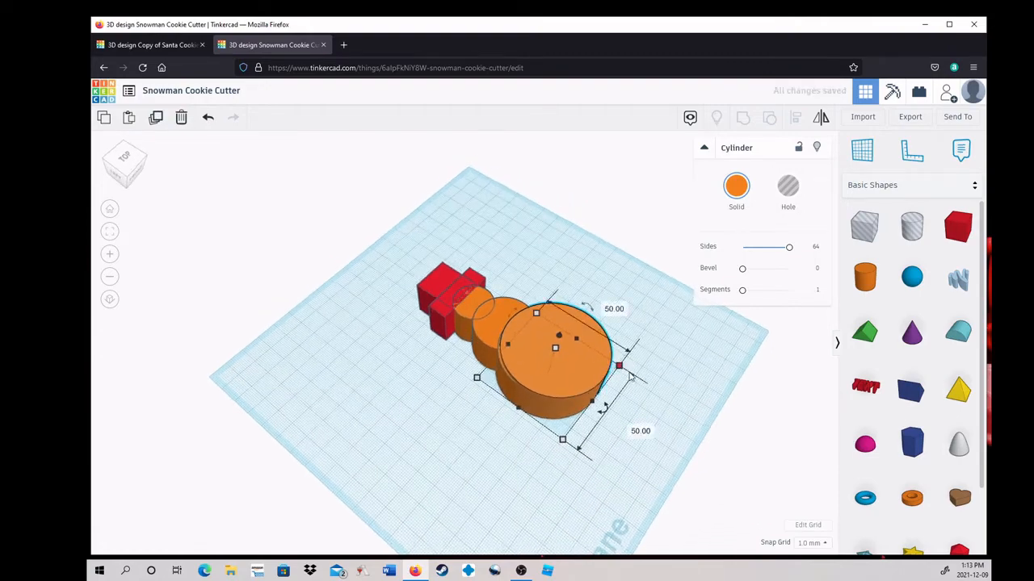
Set the height of the enlarged bottom cylinder copy to 15 mm.
left_click(598, 361)
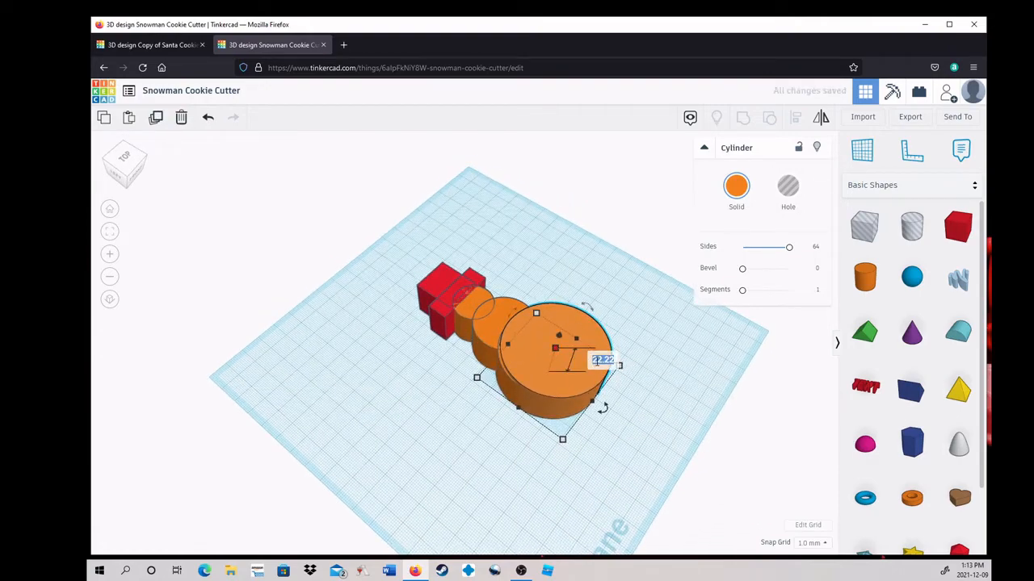
type("15")
key("Return")
Align the wide, low copy with the taller bottom cylinder so they share the same centre in both horizontal directions.
right_click_drag(667, 399, 615, 374)
left_click(530, 377, "shift")
left_click(795, 117)
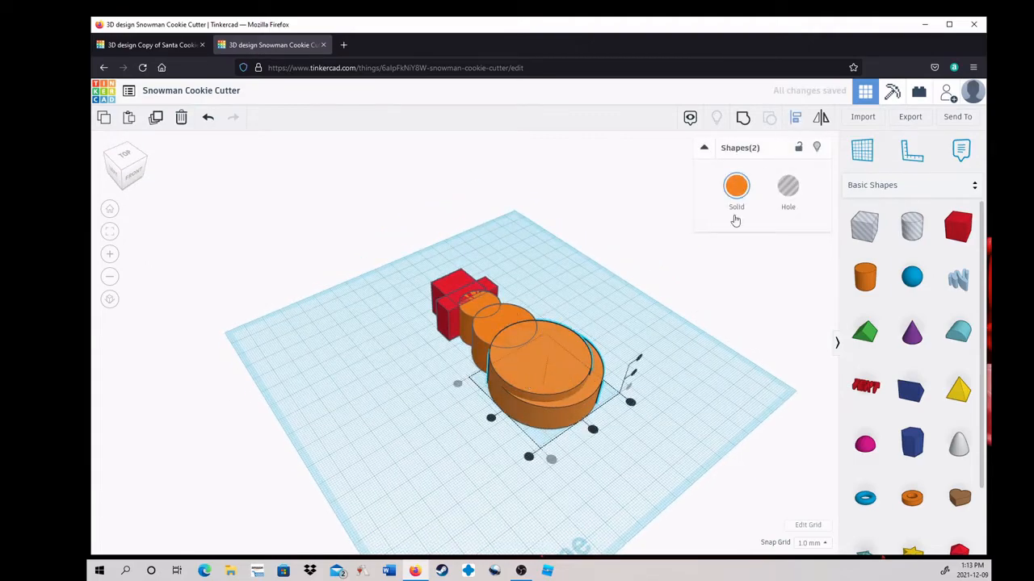
left_click(581, 426)
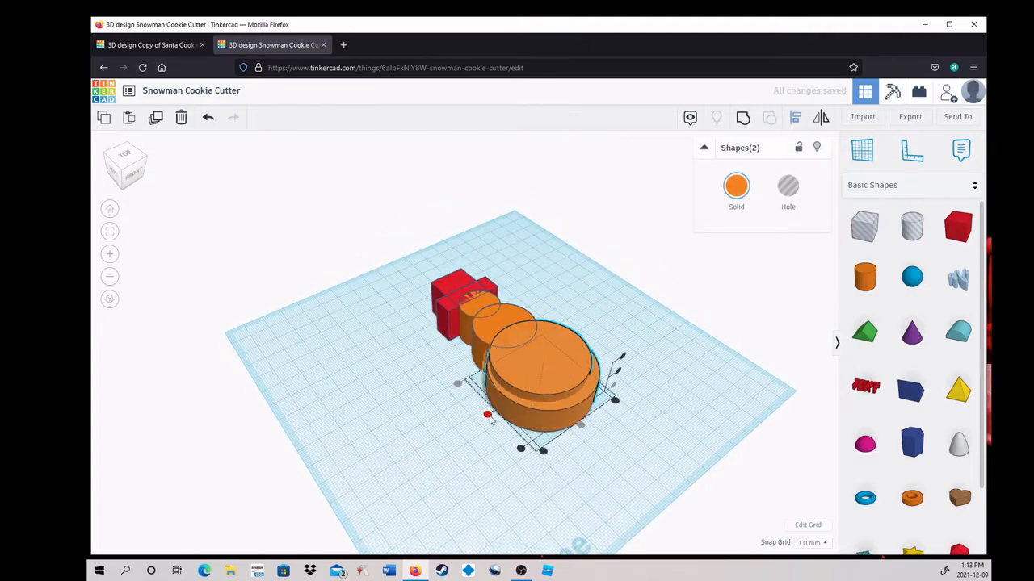
left_click(575, 454)
Duplicate the middle cylinder and enlarge the copy's length and width to 34 mm.
right_click_drag(576, 454, 489, 329)
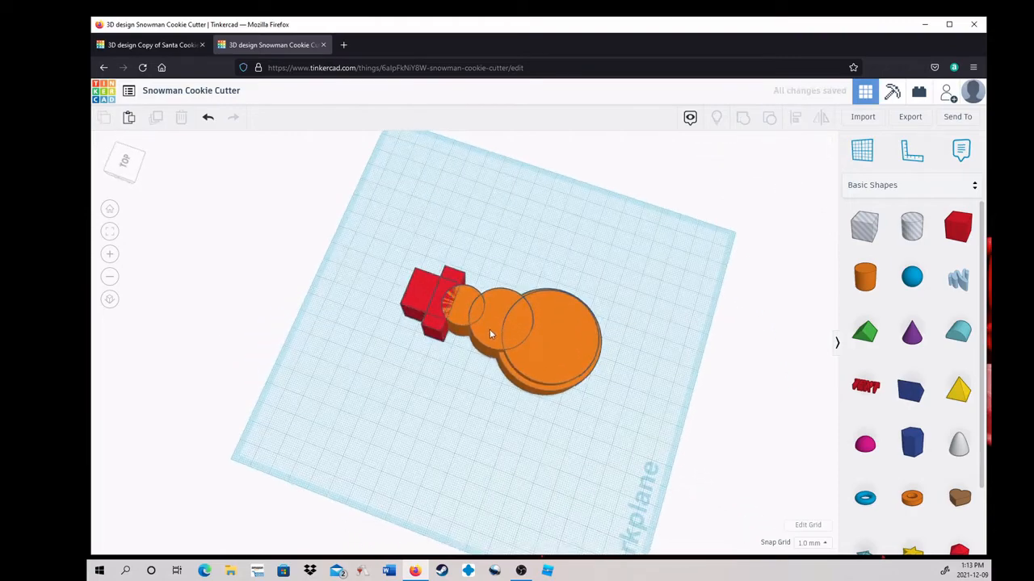
left_click(489, 327)
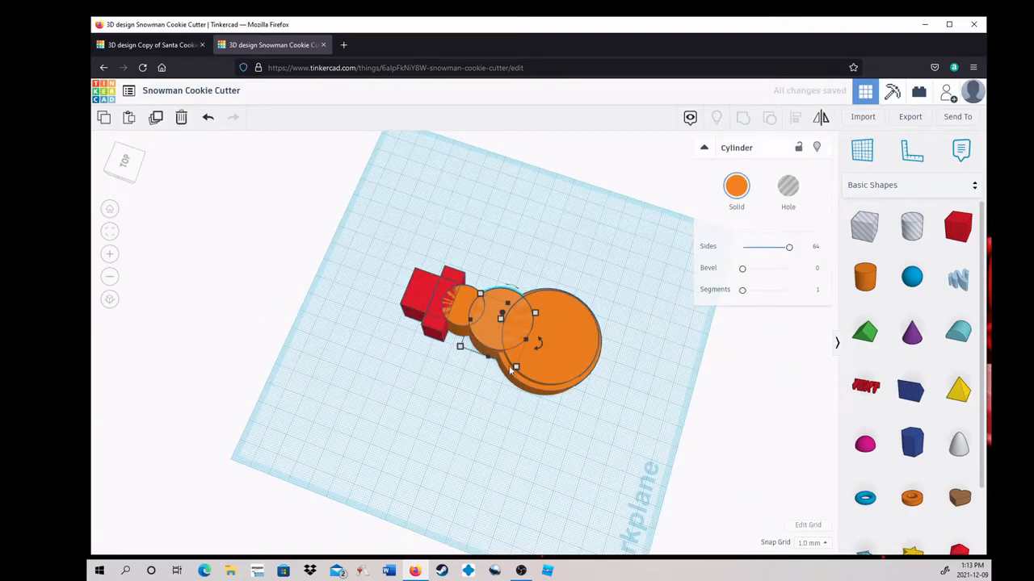
mouse_move(518, 369)
left_click(575, 356)
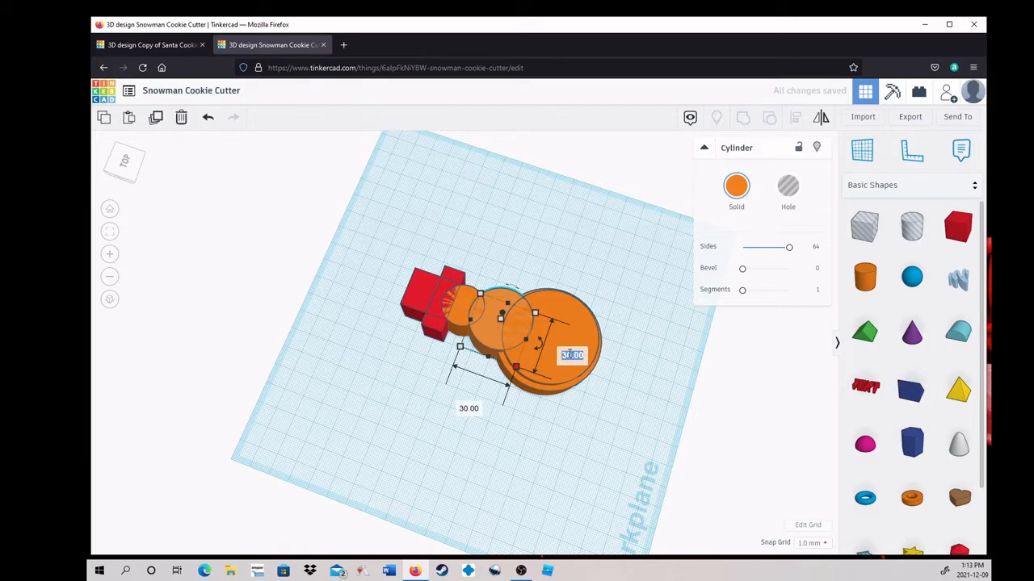
type("34")
key("Return")
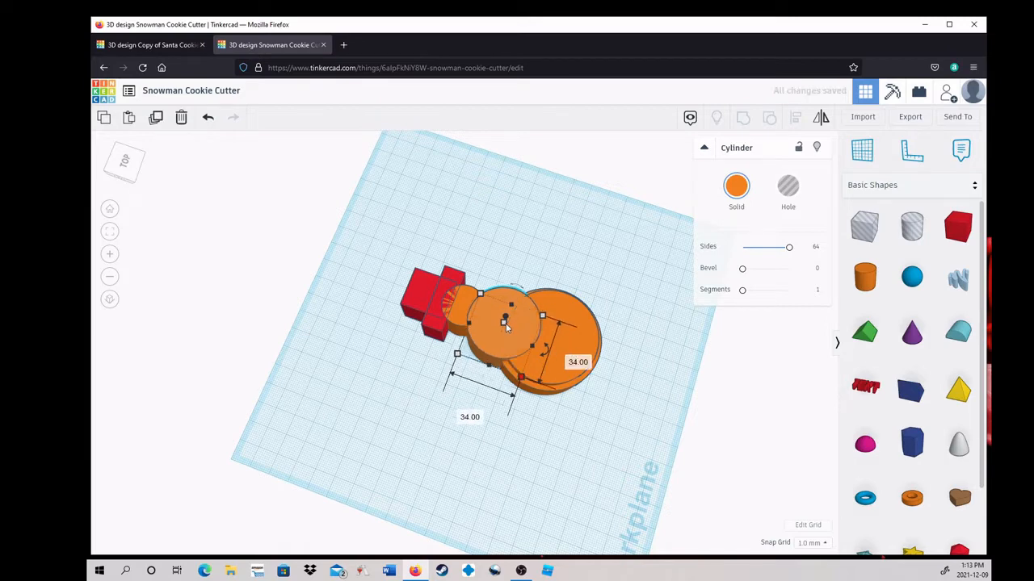
Set the height of the enlarged middle cylinder copy to 15 mm.
left_click(554, 328)
type("18")
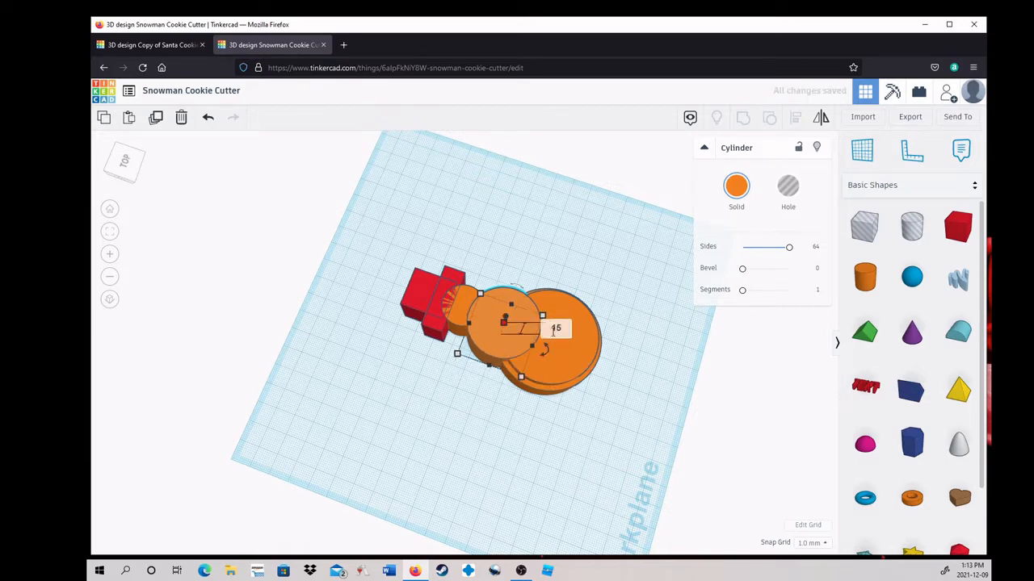
key("Return")
Align the low middle copy with the taller middle cylinder so both share the same centre.
right_click_drag(554, 420, 525, 392)
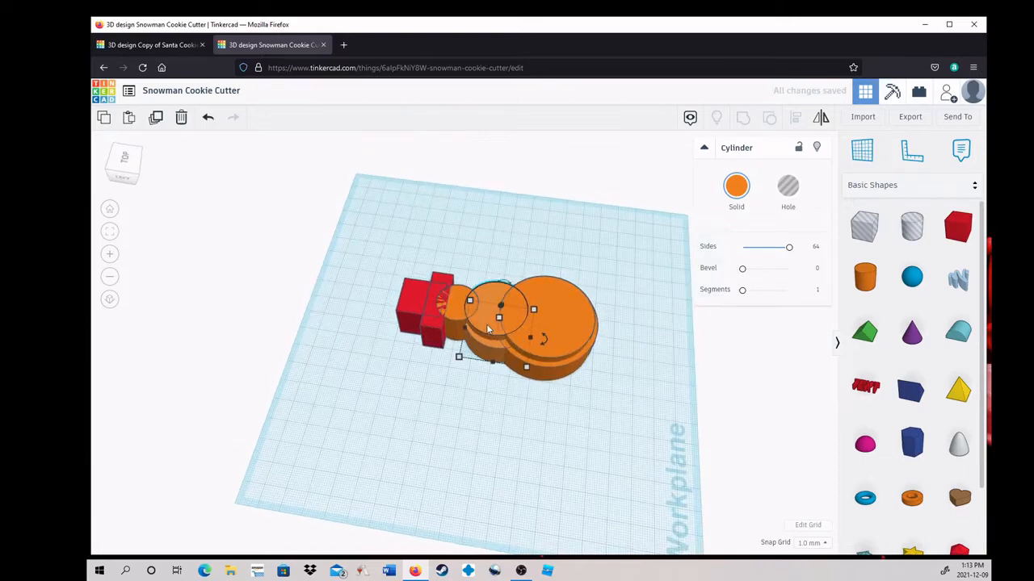
left_click(499, 311, "shift")
left_click(490, 315)
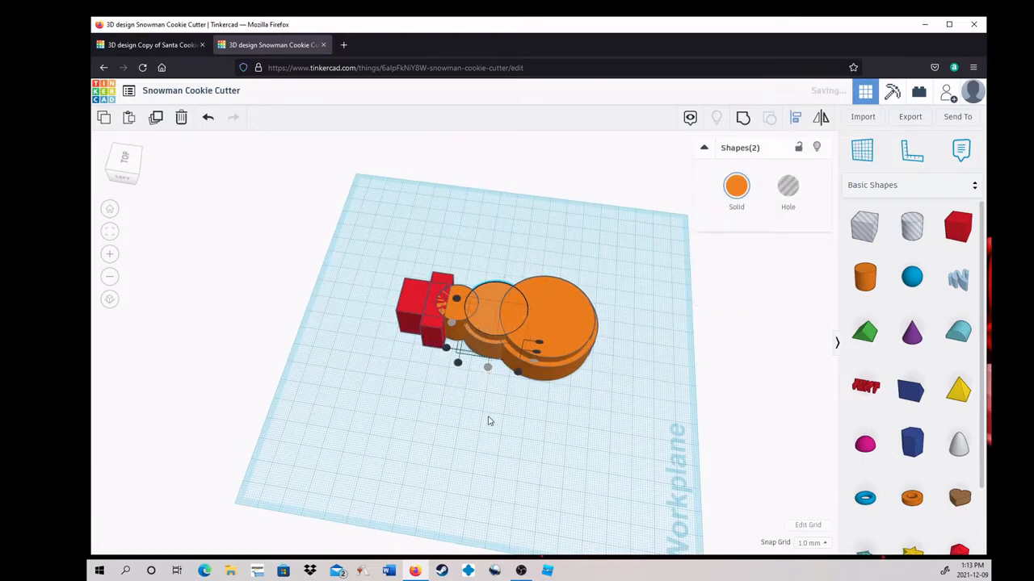
left_click(499, 430)
Duplicate the head cylinder and enlarge the copy proportionally to a length and width of 24 mm.
right_click_drag(499, 432, 454, 342)
left_click(459, 335)
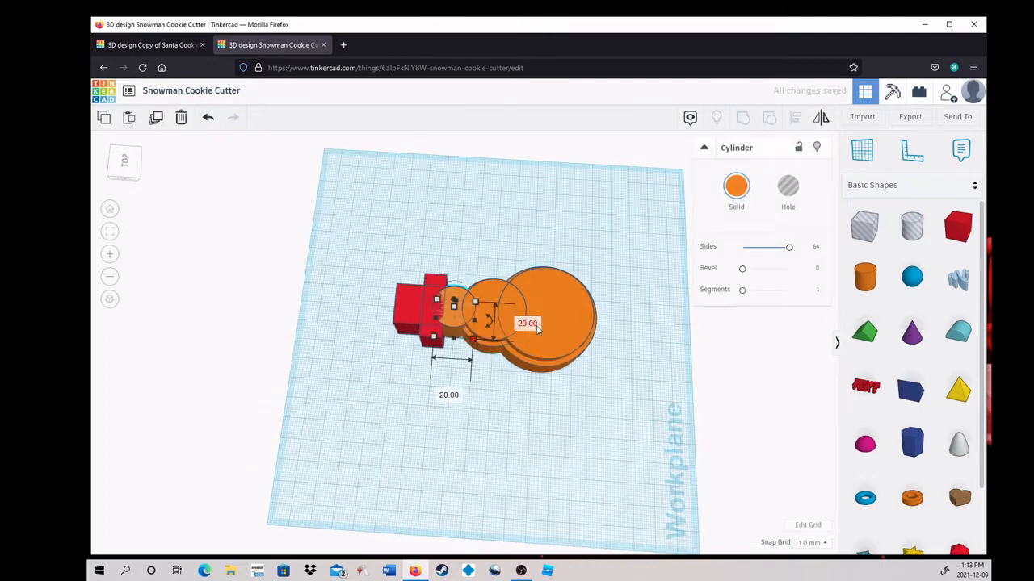
left_click(530, 323)
type("2")
key("Return")
Set the height of the enlarged head cylinder copy to 15 mm.
right_click_drag(527, 389, 555, 353)
left_click(452, 306)
left_click(511, 316)
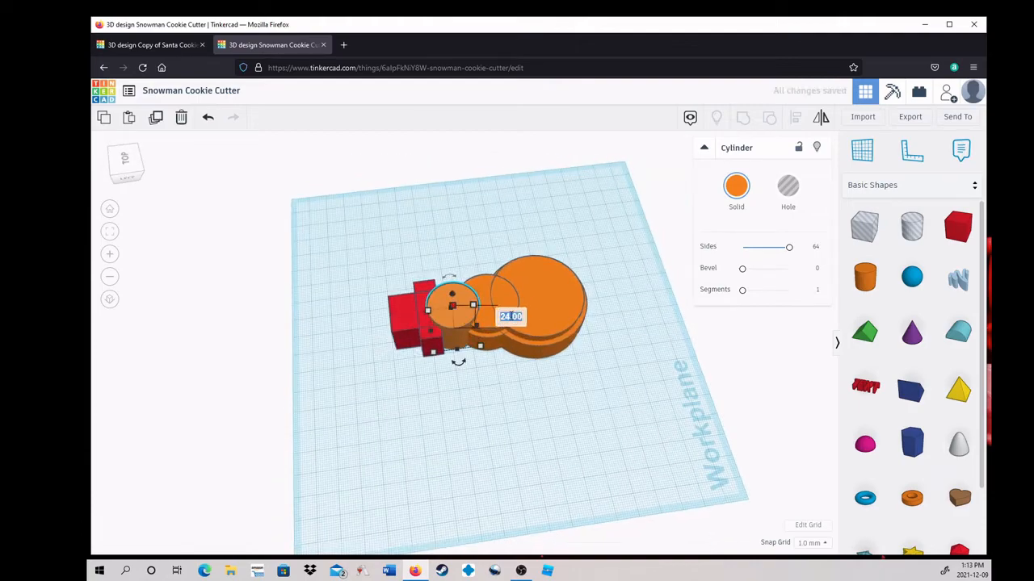
type("15")
key("Return")
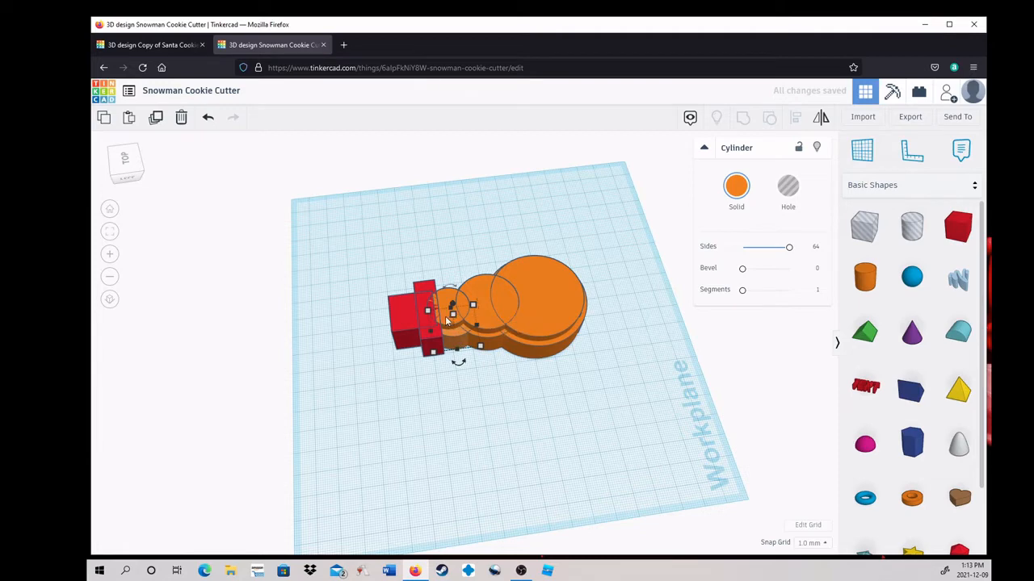
Align the low head copy with the original head cylinder so they share the same centre in both horizontal directions.
left_click(488, 391)
left_click(453, 324)
left_click(453, 315)
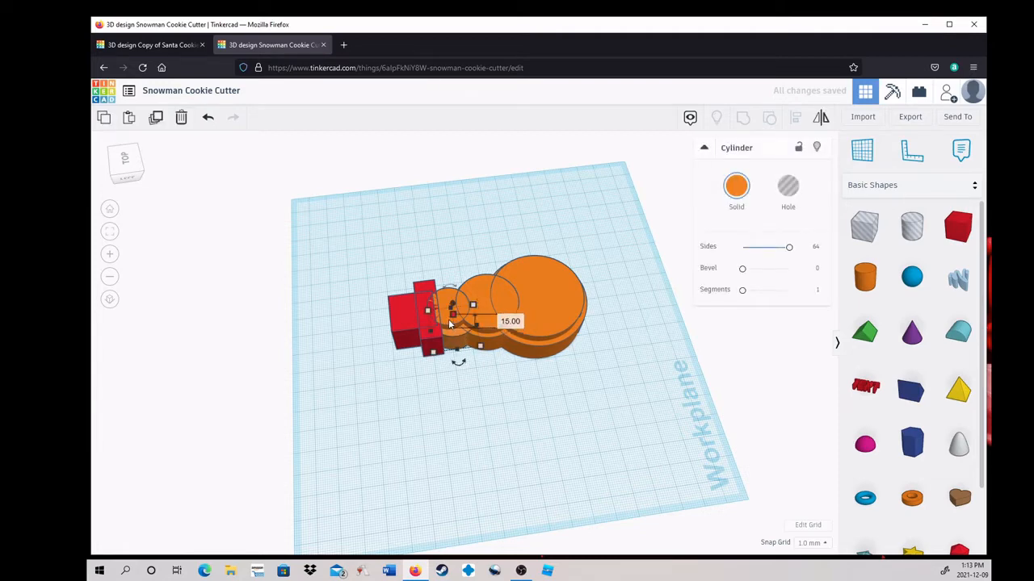
left_click(493, 247)
left_click(449, 303)
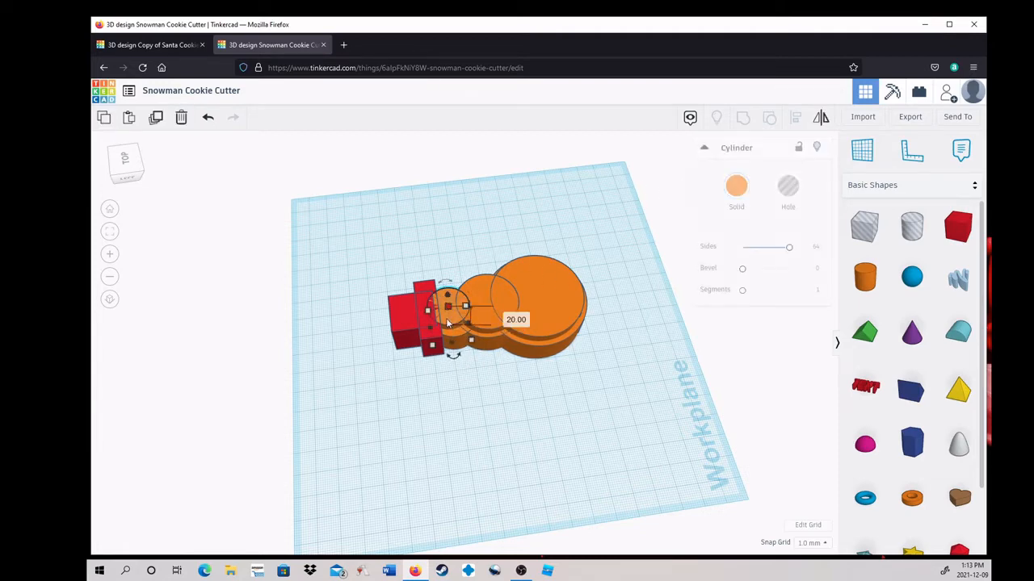
left_click(449, 349, "shift")
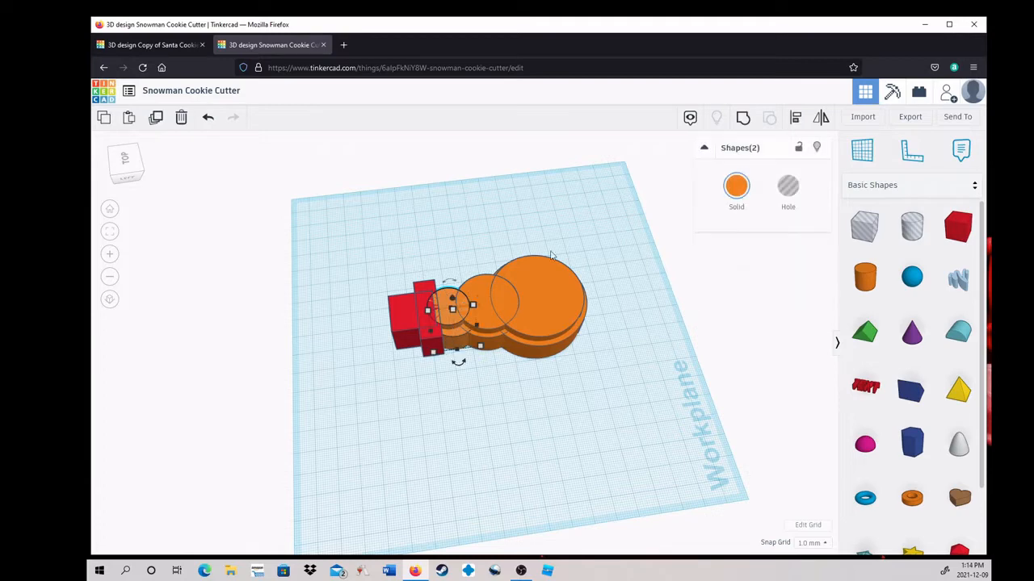
left_click(798, 118)
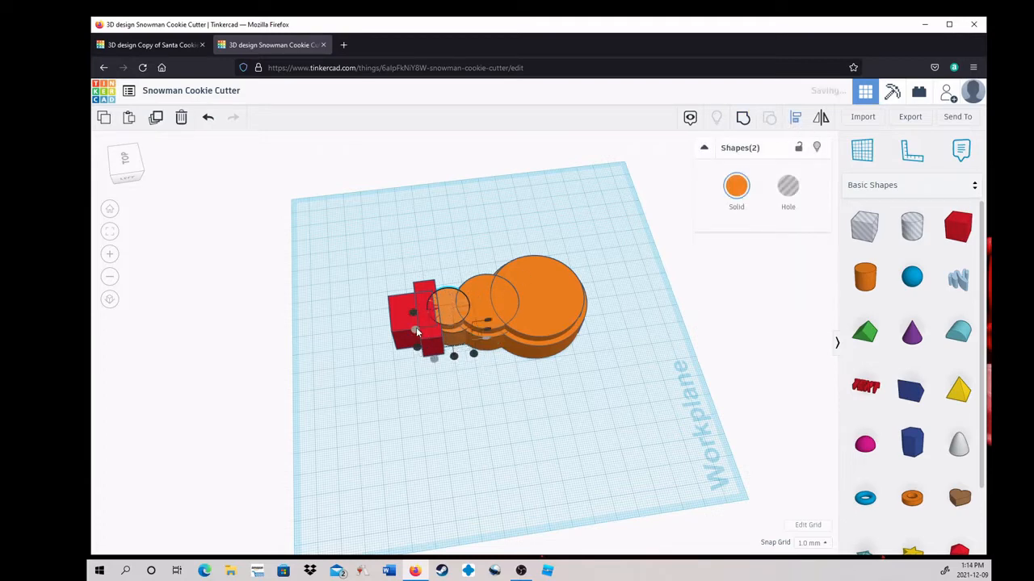
left_click(461, 418)
Duplicate the hat brim box, enlarge the copy proportionally to 13 mm on its short side, and set its height to 15 mm.
right_click_drag(462, 418, 452, 371)
left_click(444, 359)
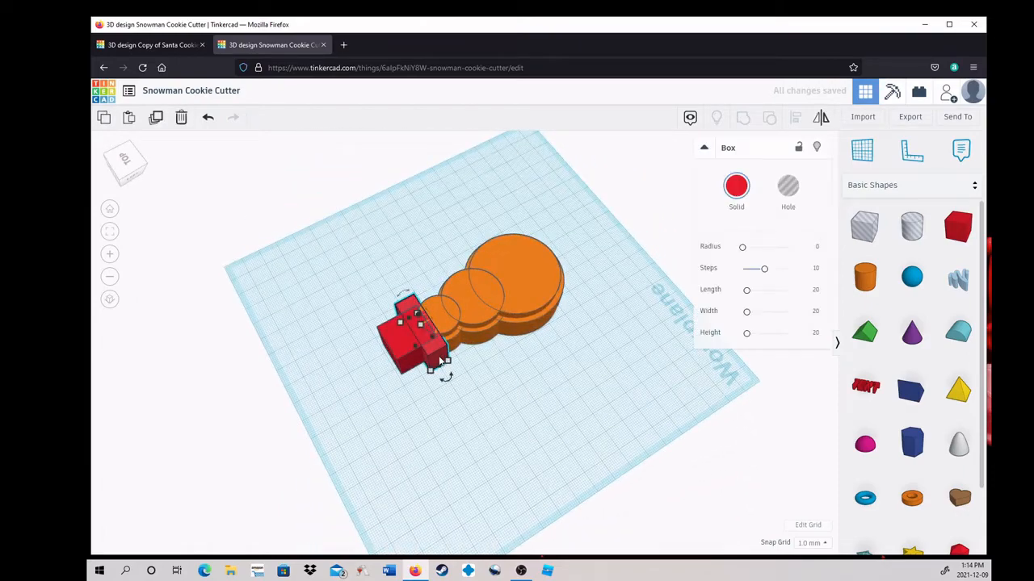
mouse_move(450, 369)
left_click(470, 414)
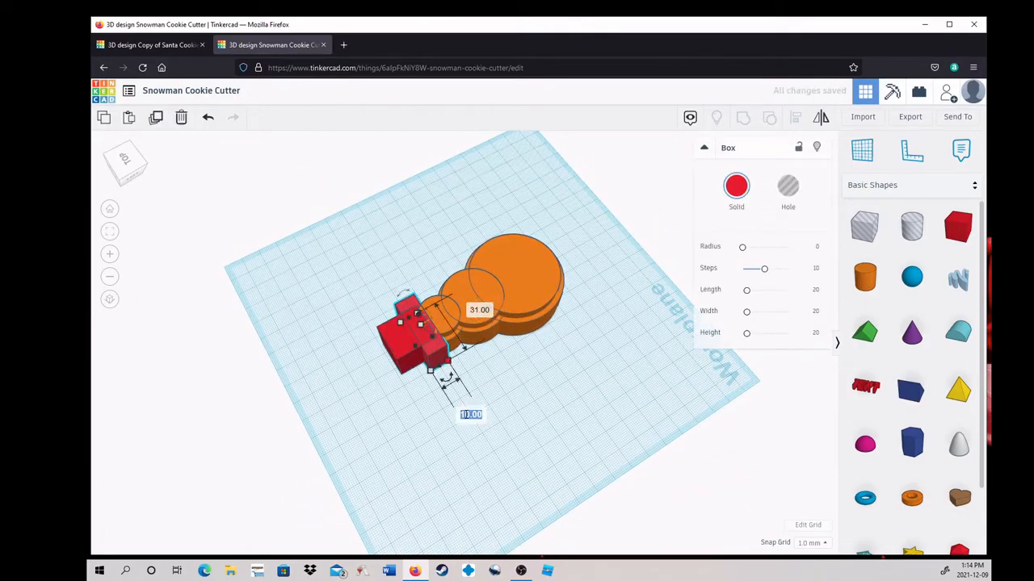
type("13")
key("Return")
right_click_drag(502, 423, 518, 386)
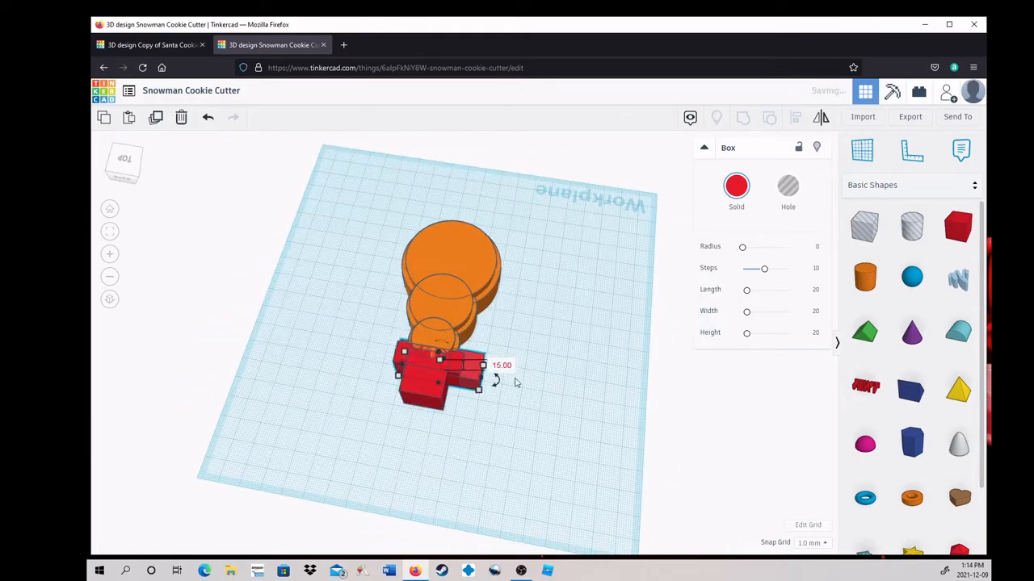
Centre the low brim copy lengthwise on the original hat brim box.
right_click_drag(501, 381, 472, 374)
left_click(469, 371, "shift")
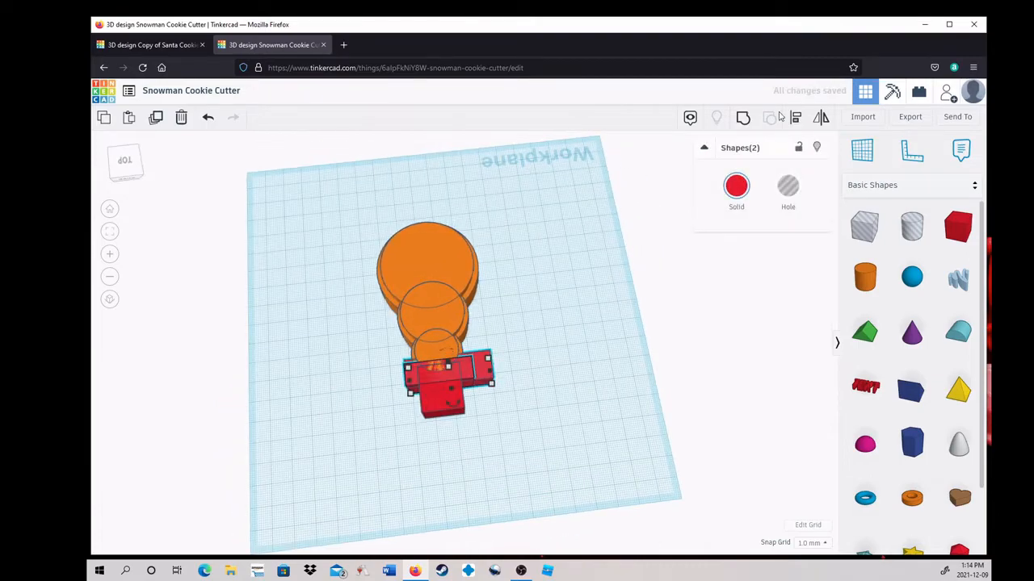
left_click(794, 122)
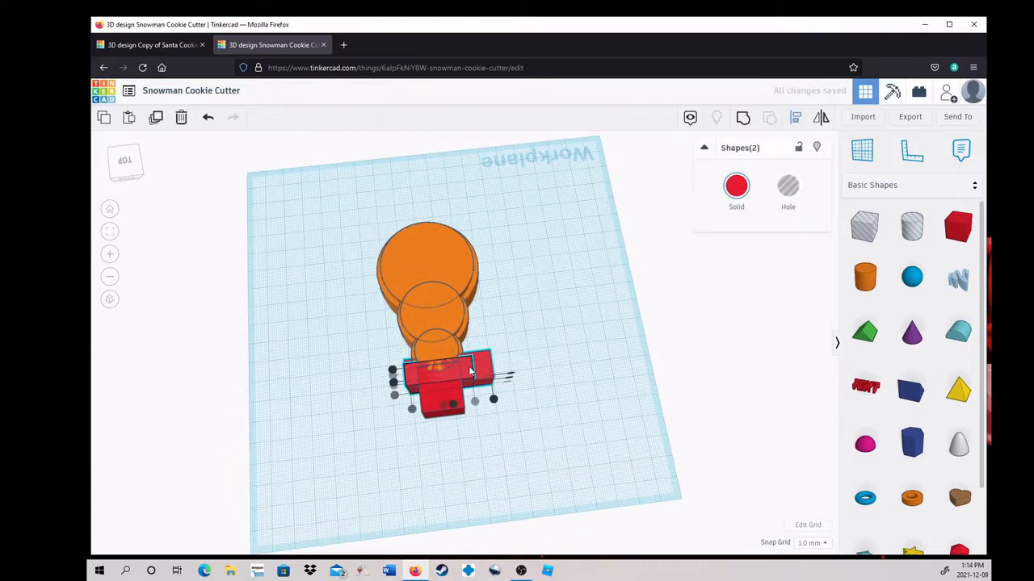
left_click(443, 406)
right_click_drag(514, 417, 535, 414)
left_click(561, 410)
Set the short side of the low hat brim copy to 14 mm.
scroll(554, 411, "up", 2)
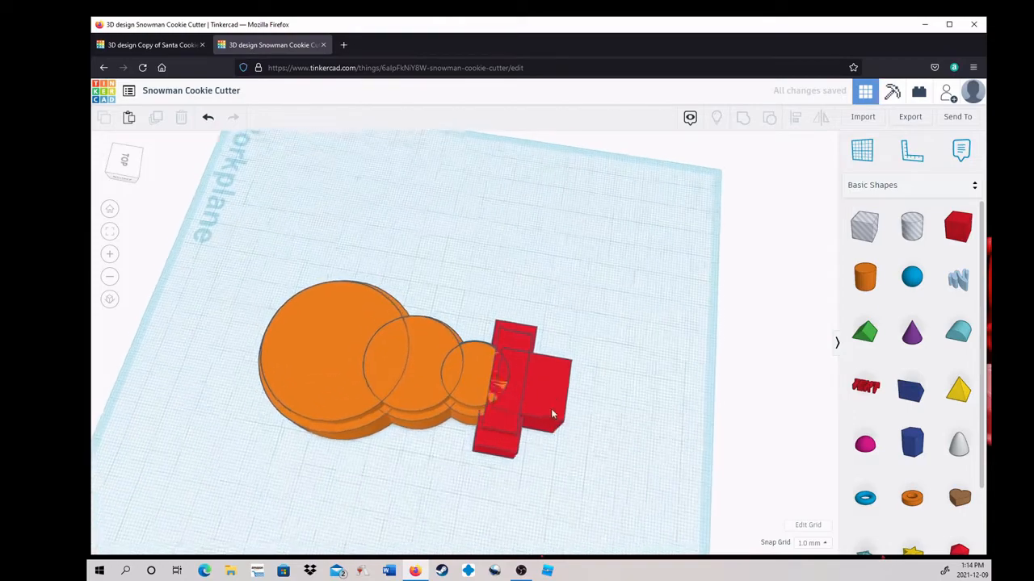
left_click(511, 446)
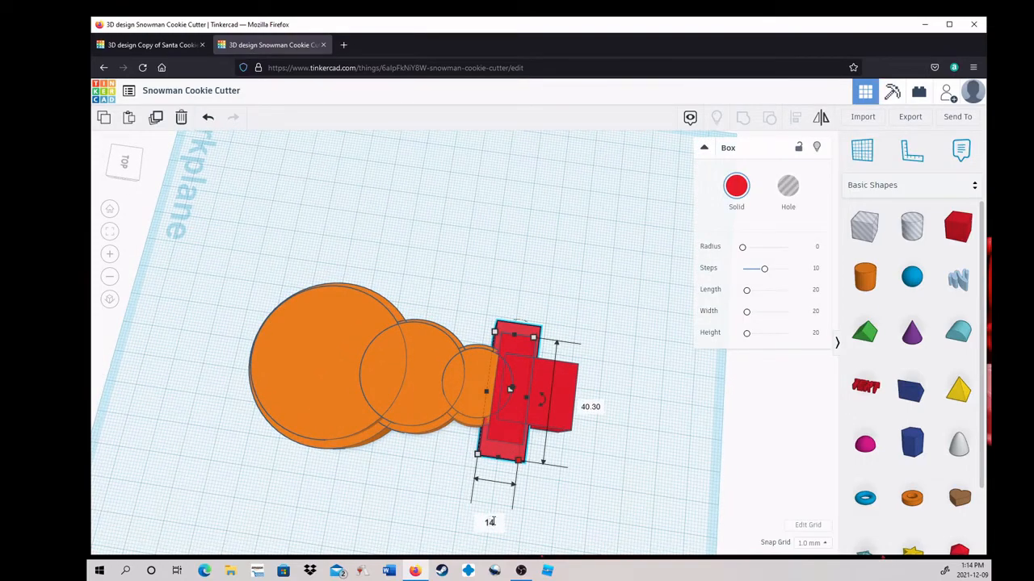
key("Return")
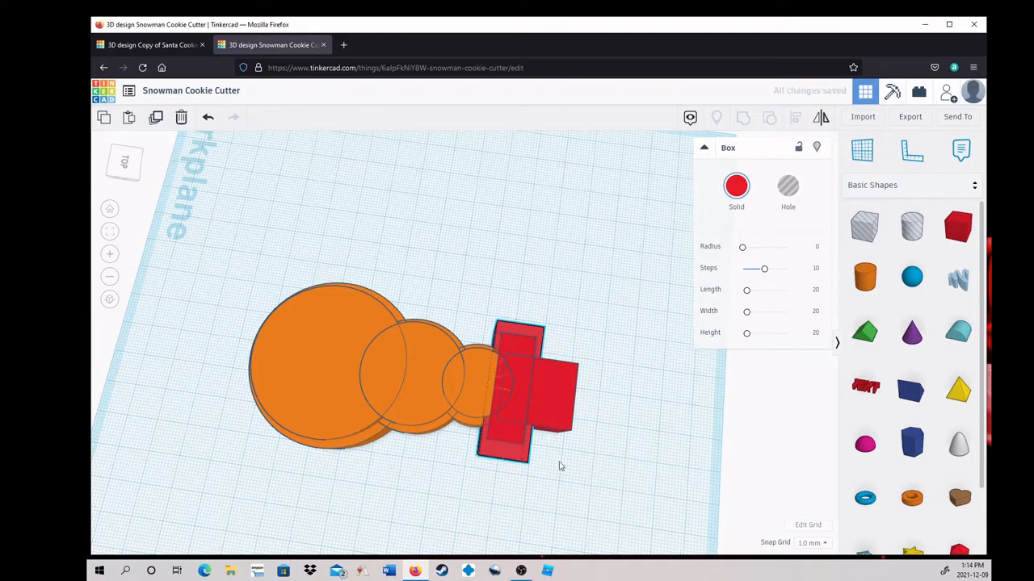
Centre the 14 mm brim copy on the original brim box across its short side.
right_click_drag(558, 463, 567, 446)
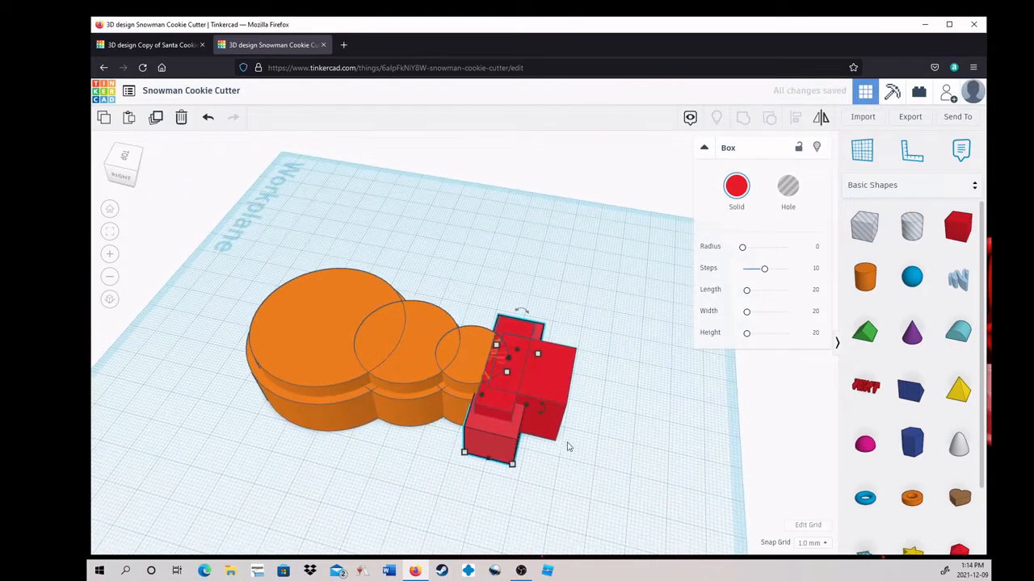
left_click(499, 406, "shift")
left_click(795, 119)
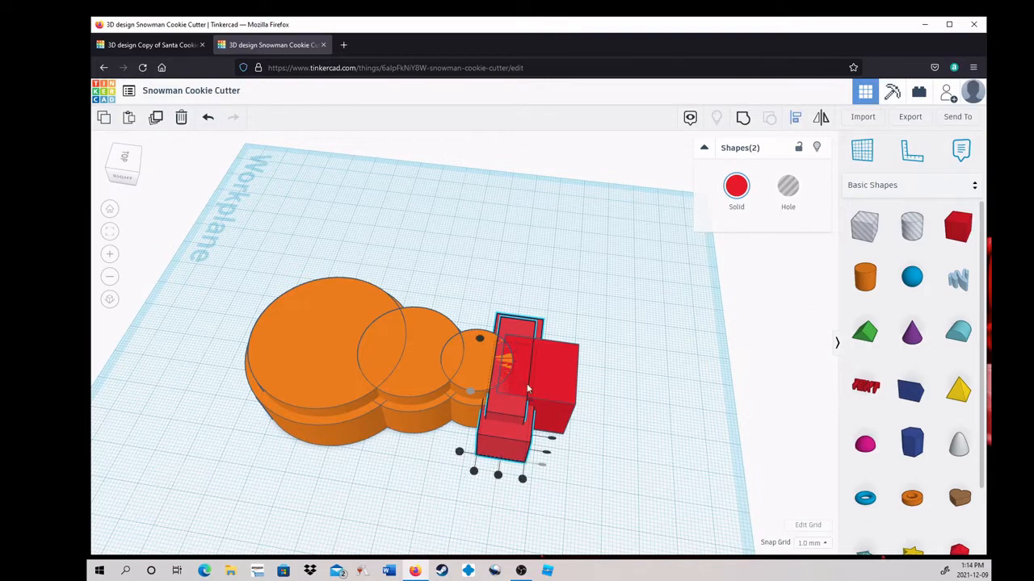
left_click(498, 462)
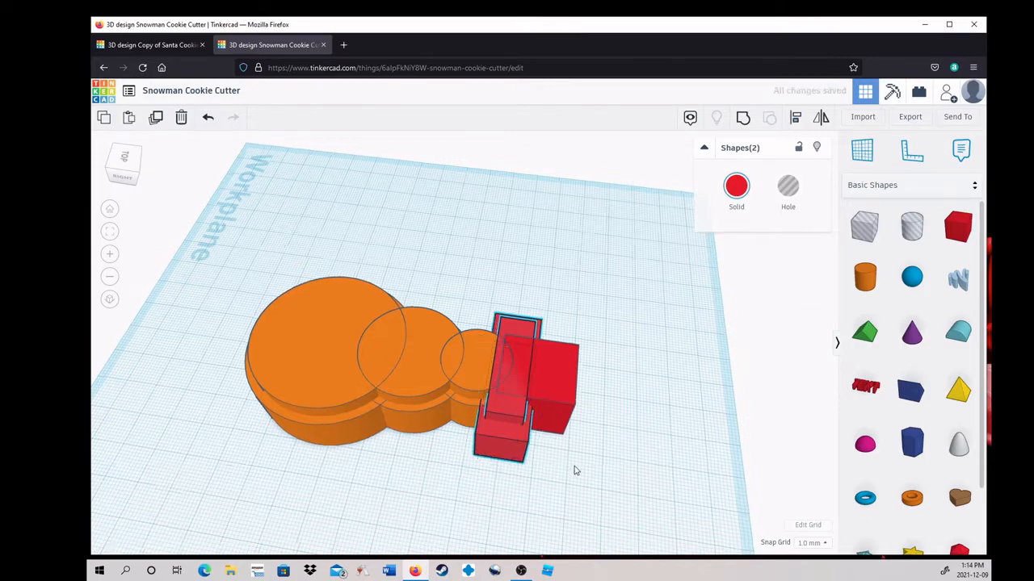
Try a 12 mm short side for the low hat brim copy and undo that change.
right_click_drag(574, 471, 615, 479)
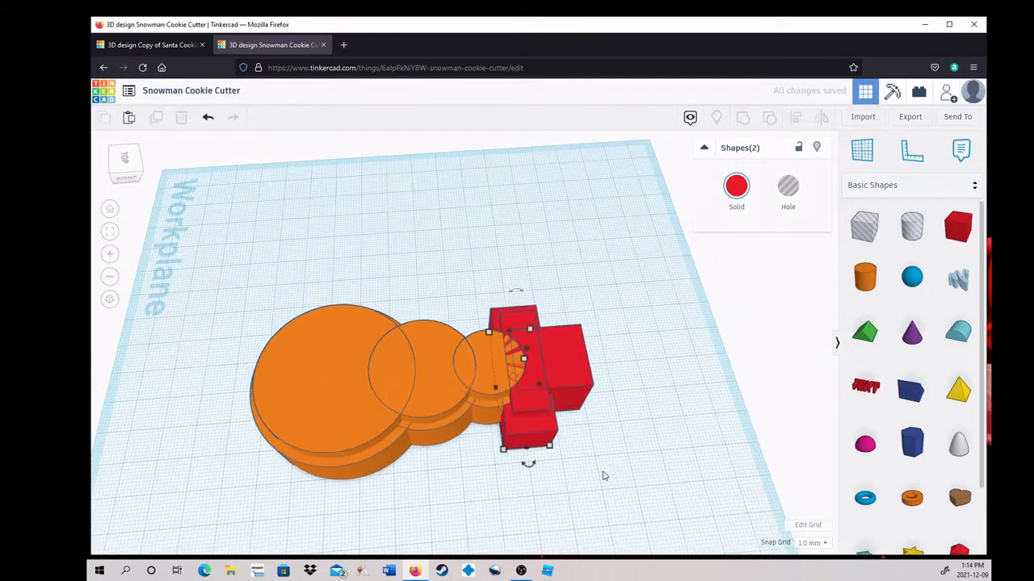
left_click(536, 430)
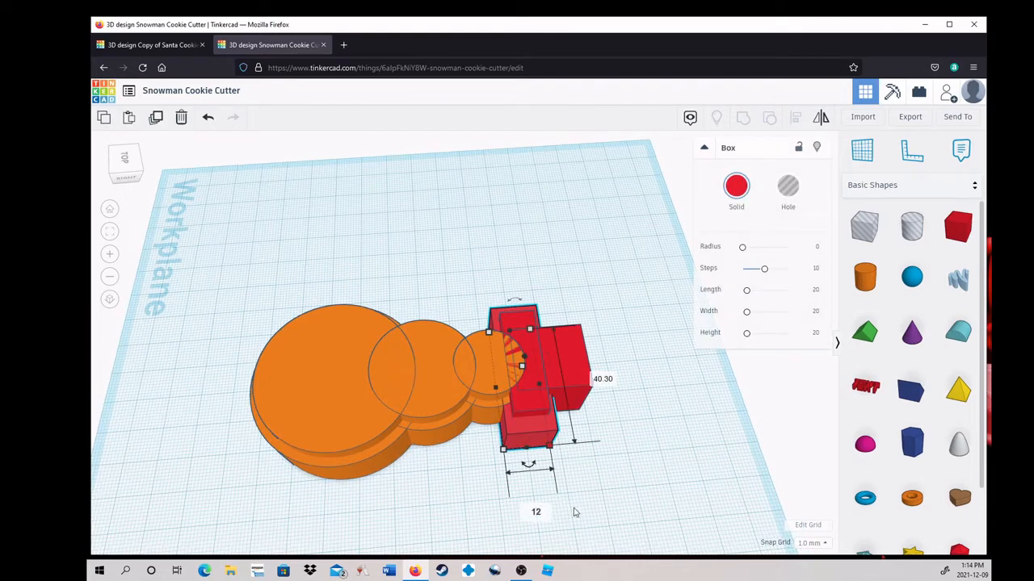
key("Return")
left_click(214, 120)
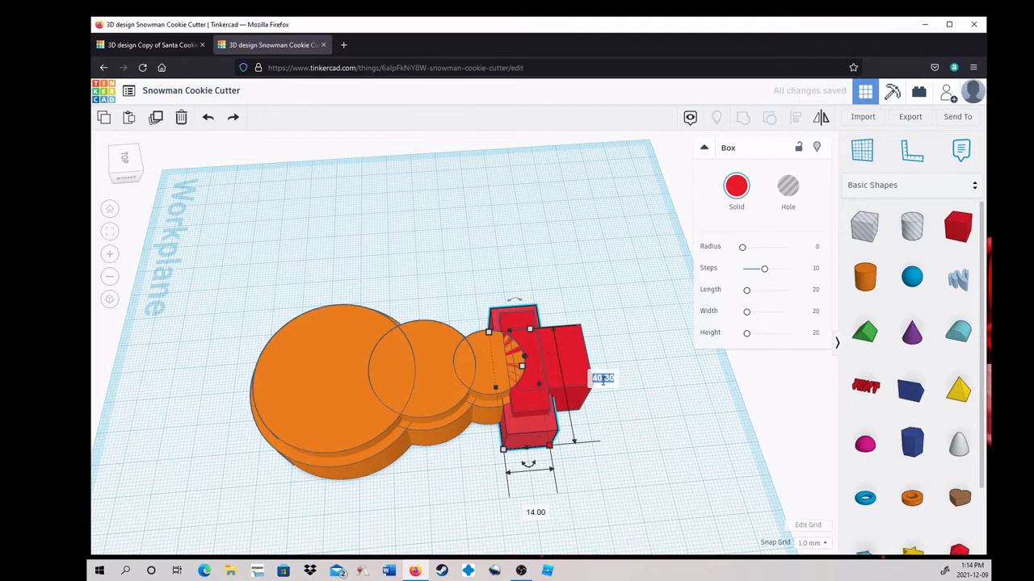
Shorten the long side of the low brim copy and centre it lengthwise on the original brim box again.
key("Return")
right_click_drag(603, 397, 498, 391)
left_click(499, 401, "shift")
left_click(798, 118)
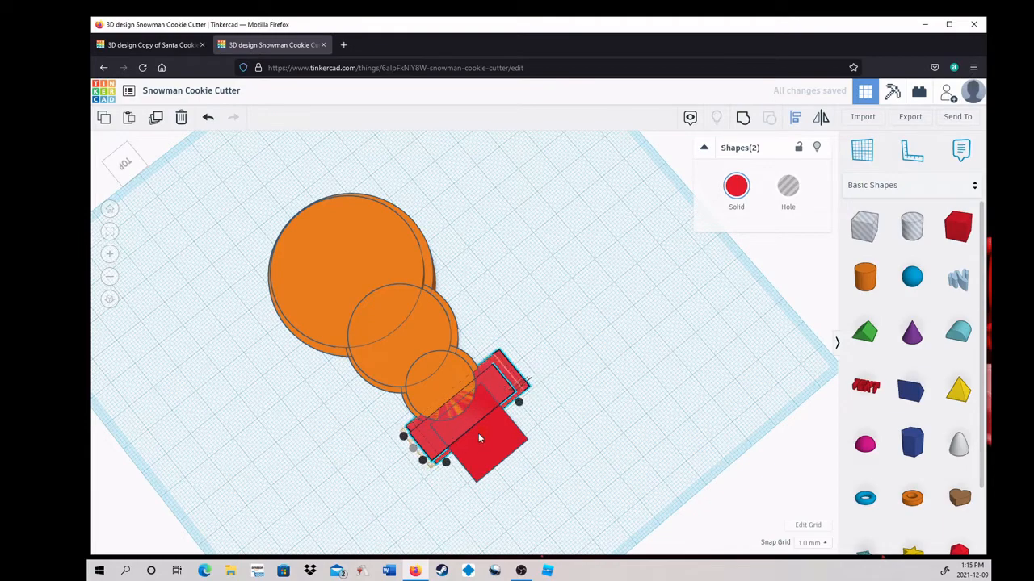
left_click(591, 415)
Duplicate the hat's crown box, enlarge the copy proportionally, and set its height to 15 mm.
right_click_drag(591, 415, 637, 392)
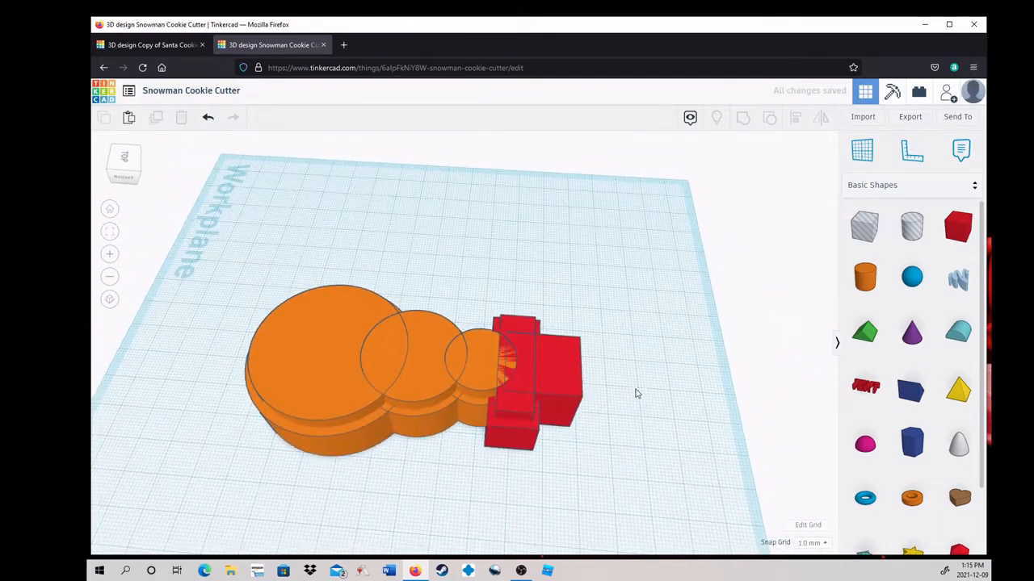
left_click(553, 394)
left_click(549, 393)
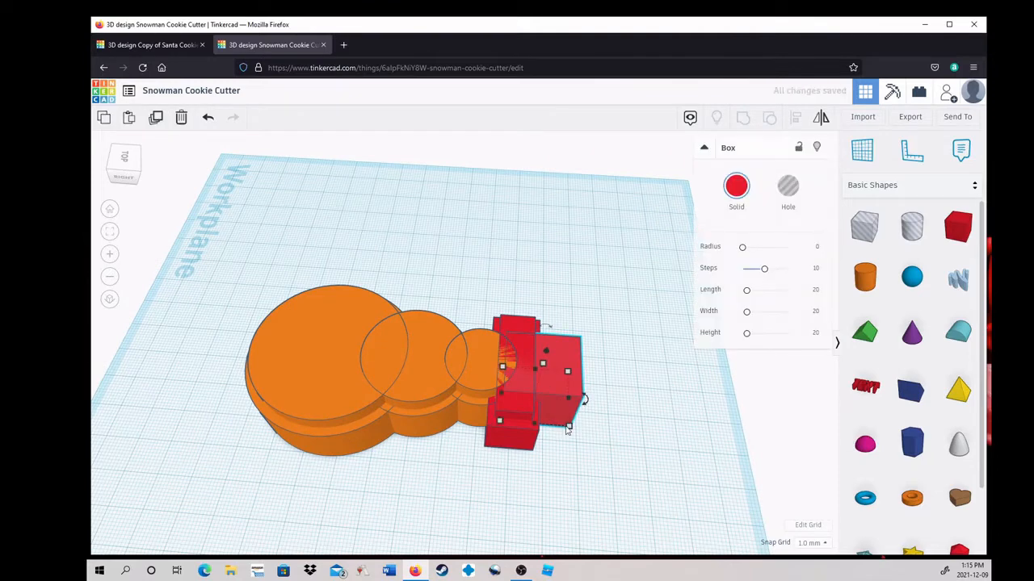
mouse_move(569, 427)
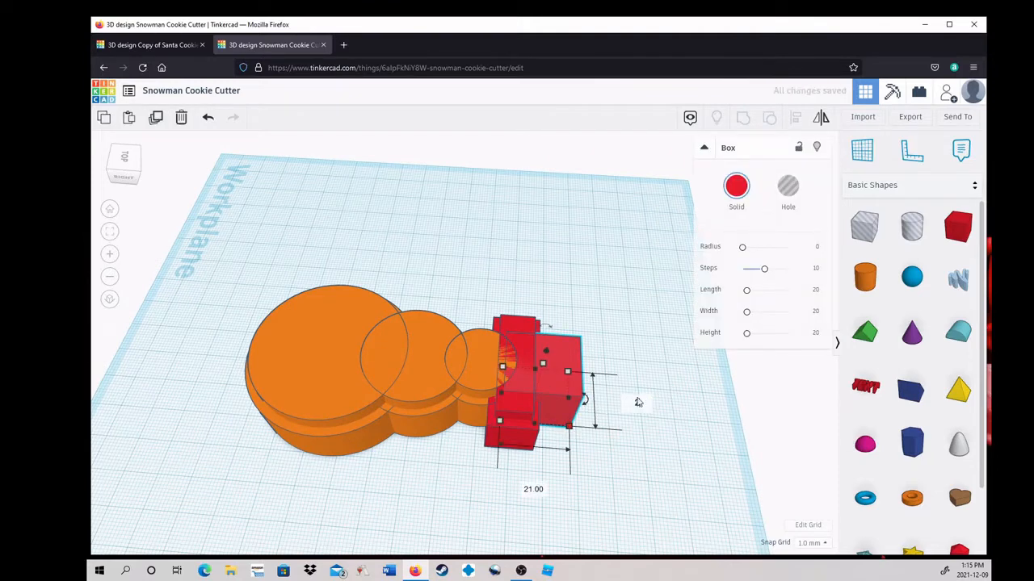
key("shift+Return")
mouse_move(550, 367)
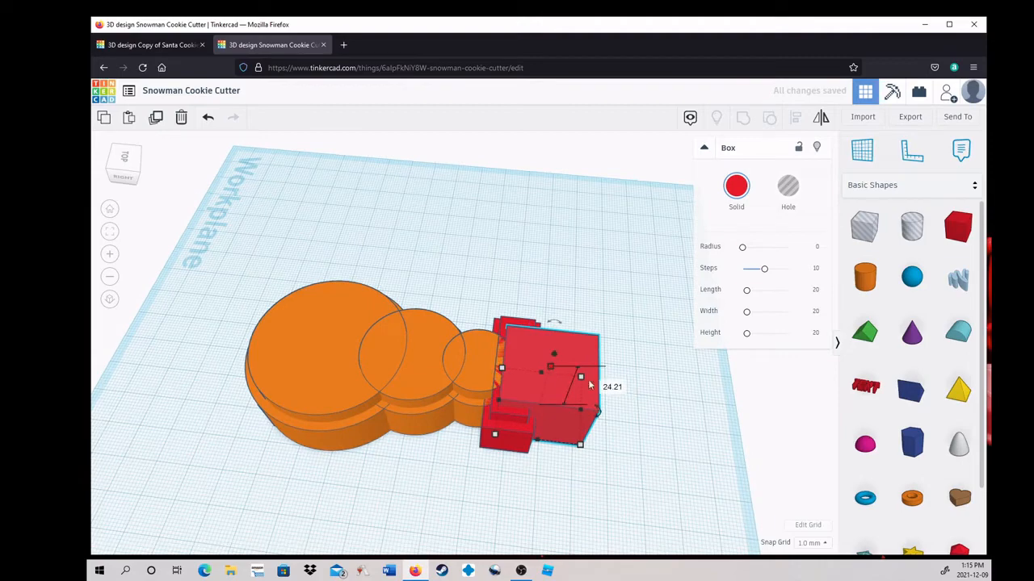
left_click(612, 389)
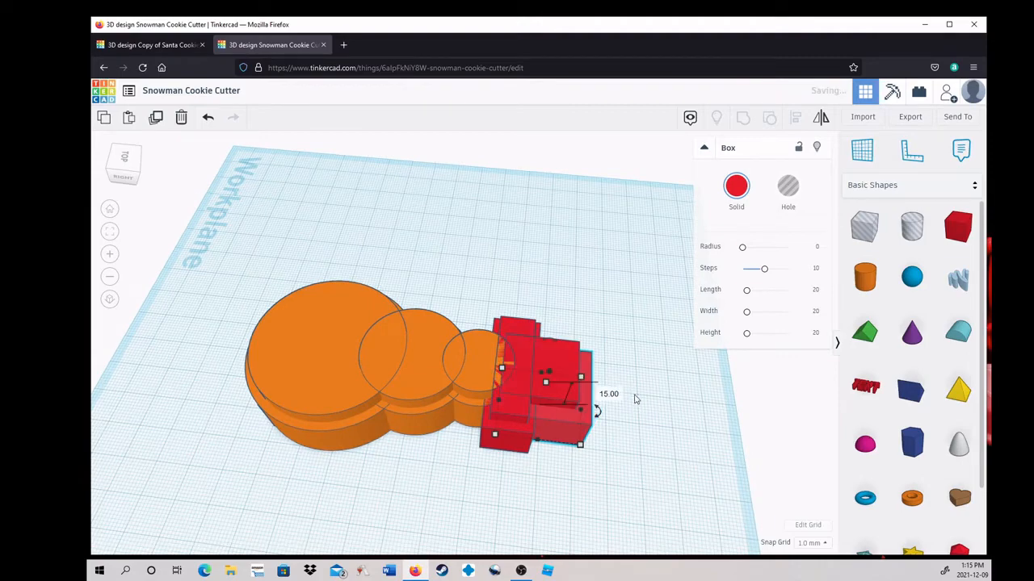
Centre the 15 mm high crown copy on the original crown box across the hat's width.
right_click_drag(606, 388, 452, 415)
left_click(452, 415, "shift")
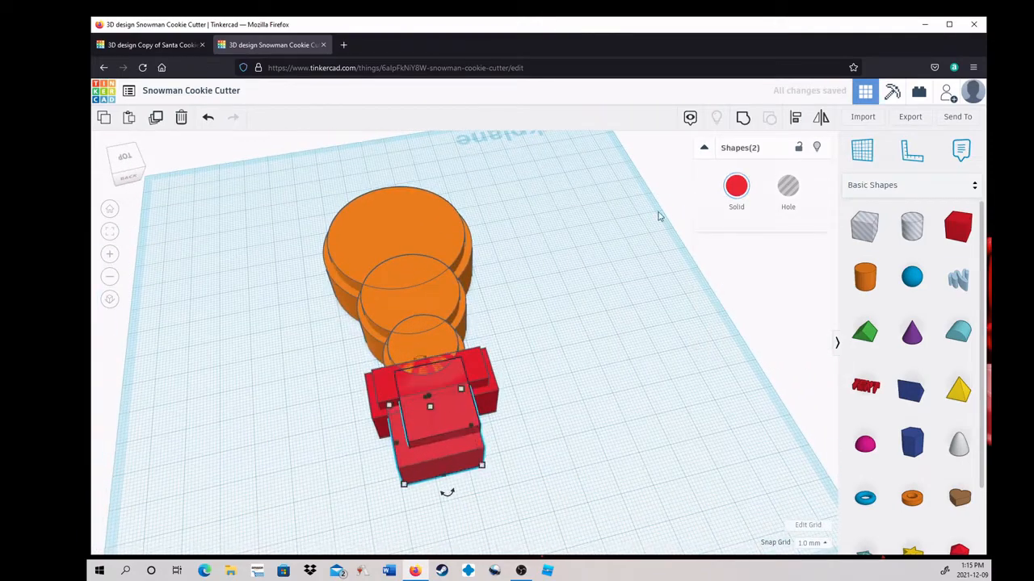
left_click(802, 117)
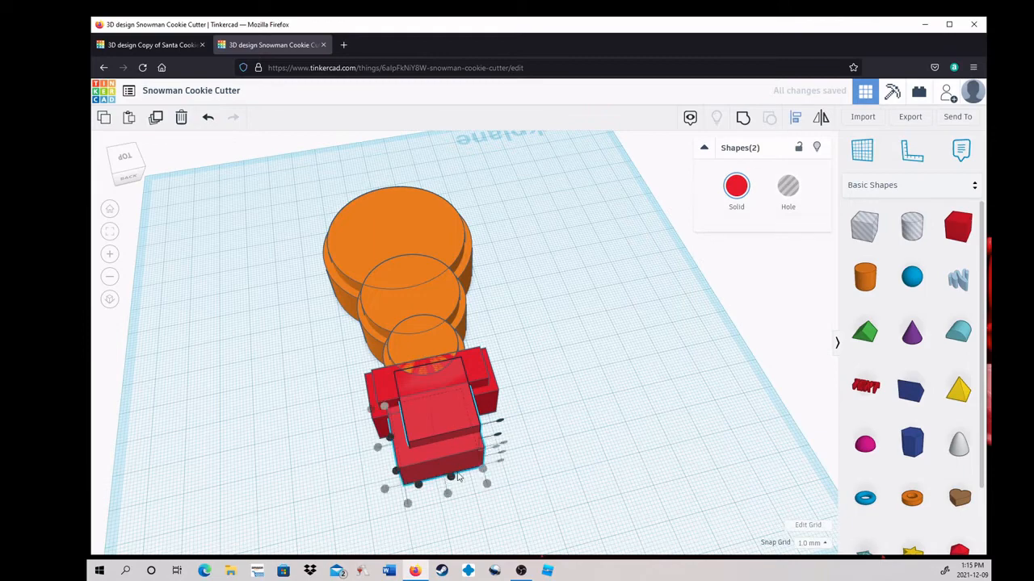
left_click(451, 478)
right_click_drag(575, 459, 616, 439)
left_click(616, 440)
Nudge the 15 mm high crown copy two grid steps towards the brim.
left_click(490, 455)
right_click_drag(490, 454, 509, 252)
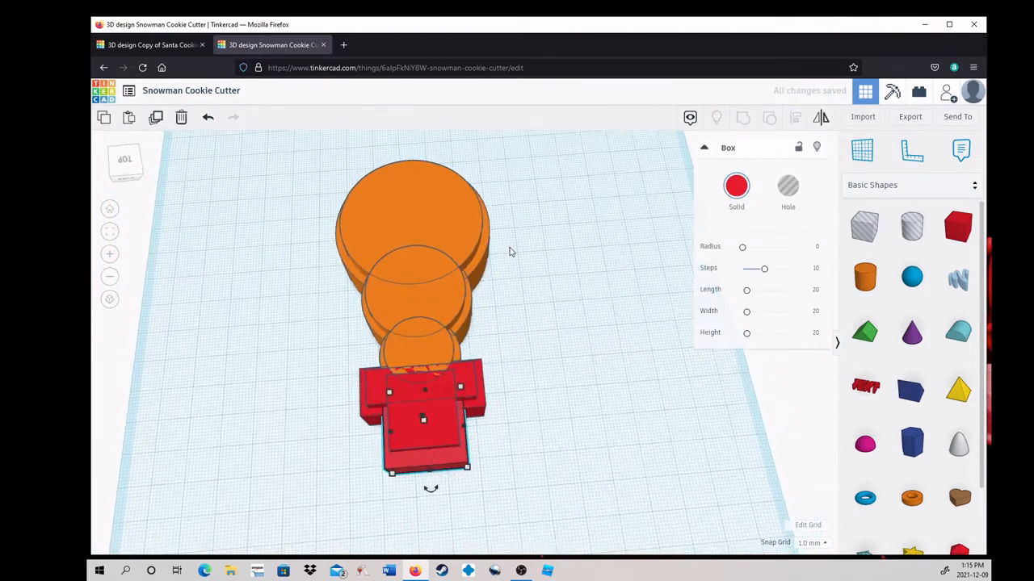
key("Up")
key("Up")
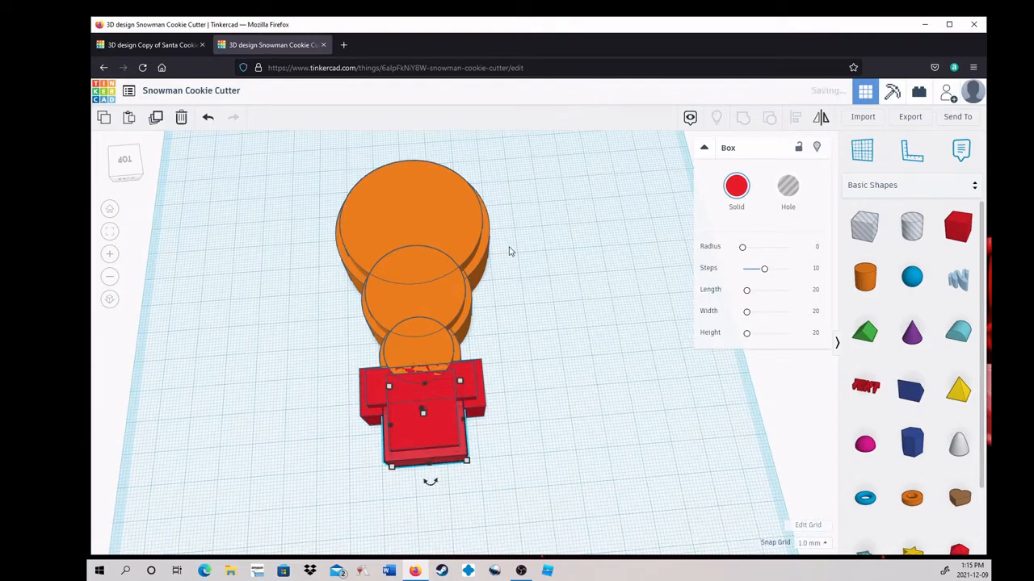
Turn the taller inner crown box, brim box and all three inner body cylinders into holes.
right_click_drag(531, 247, 638, 446)
left_click(623, 466)
left_click(579, 339)
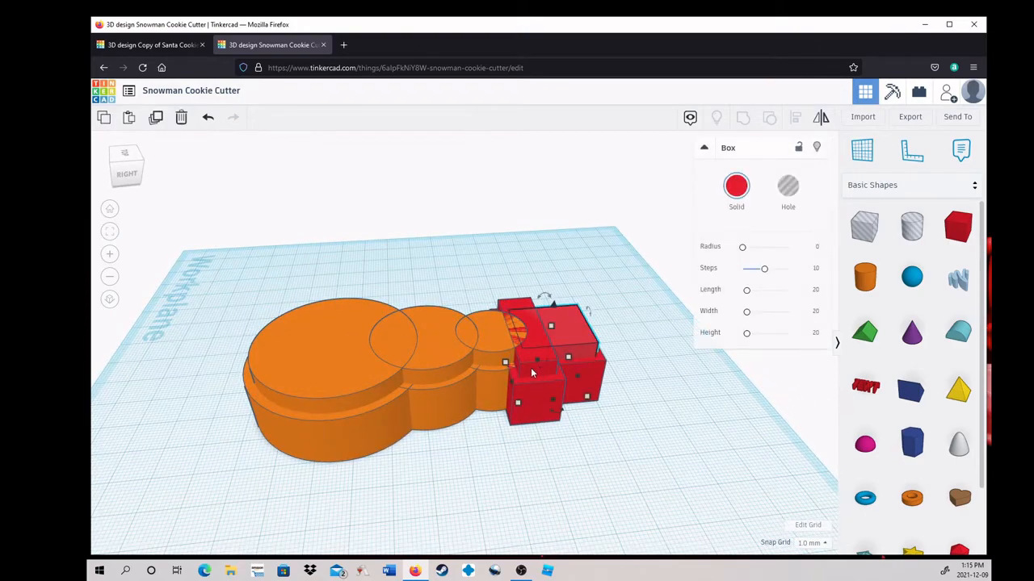
left_click(531, 367, "shift")
left_click(493, 346, "shift")
left_click(446, 333, "shift")
left_click(344, 322, "shift")
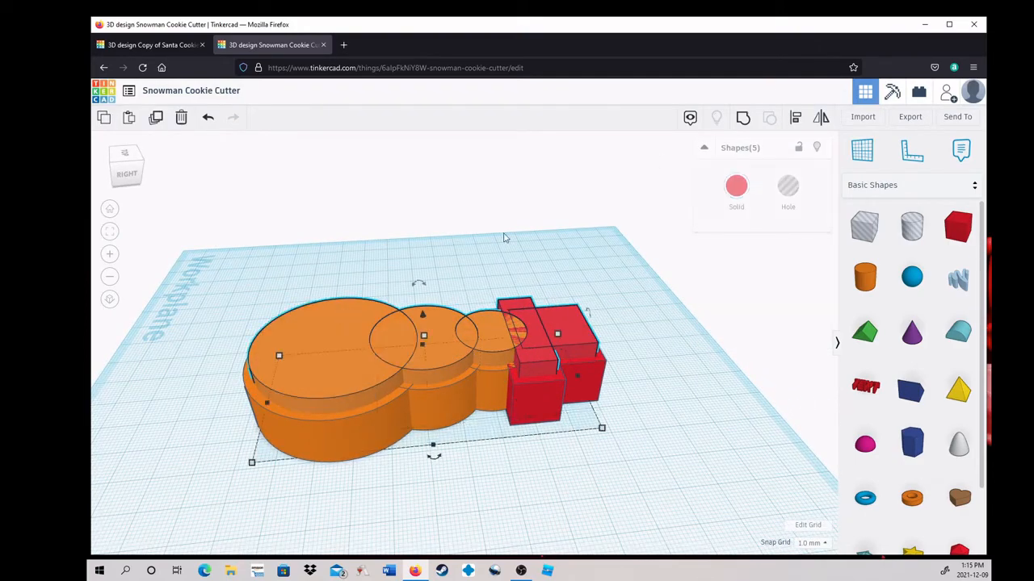
left_click(788, 194)
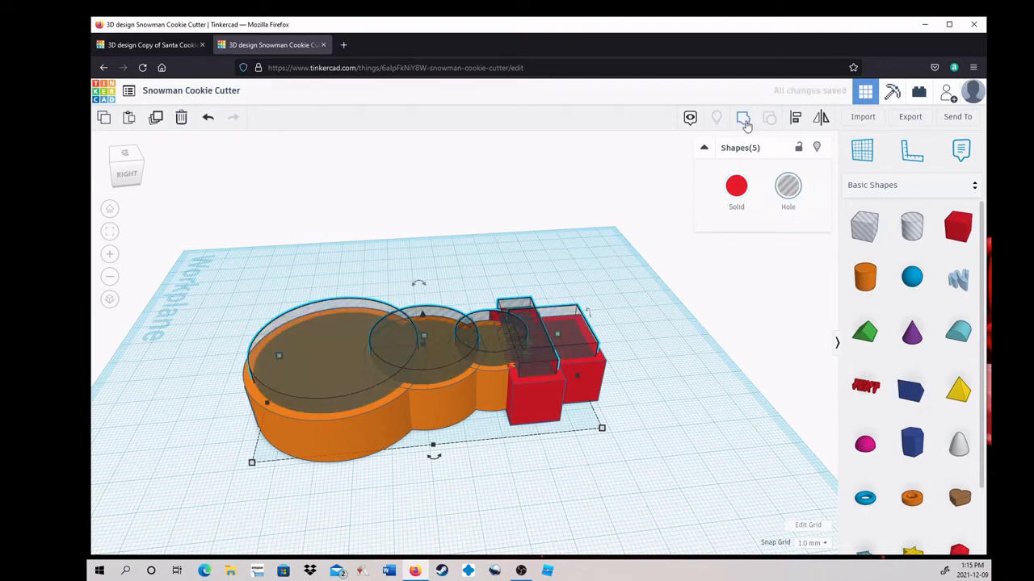
Group all solid and hole shapes to inspect the hollow snowman outline, and undo the grouping.
key("ctrl+a")
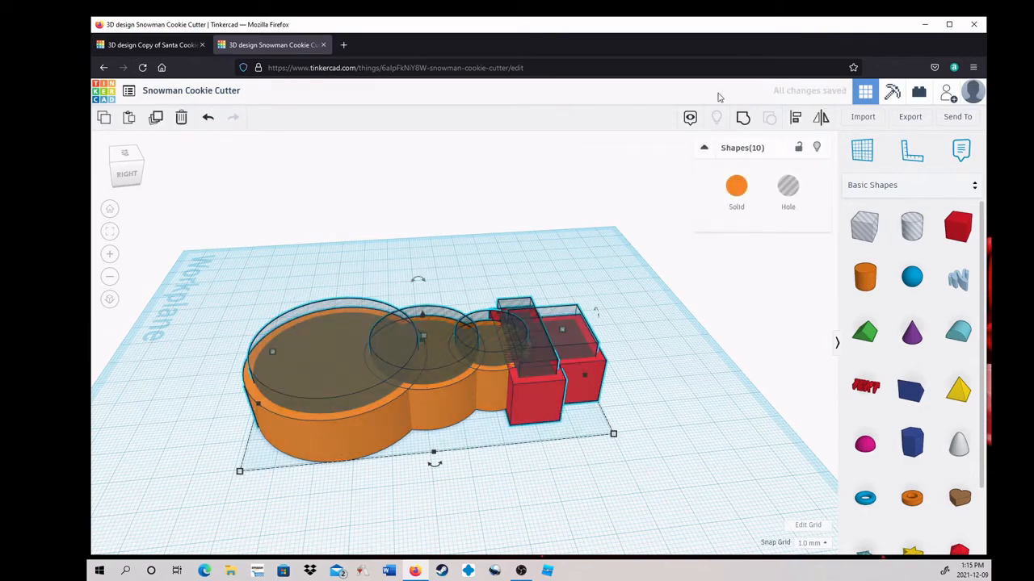
left_click(749, 124)
right_click_drag(355, 226, 563, 312)
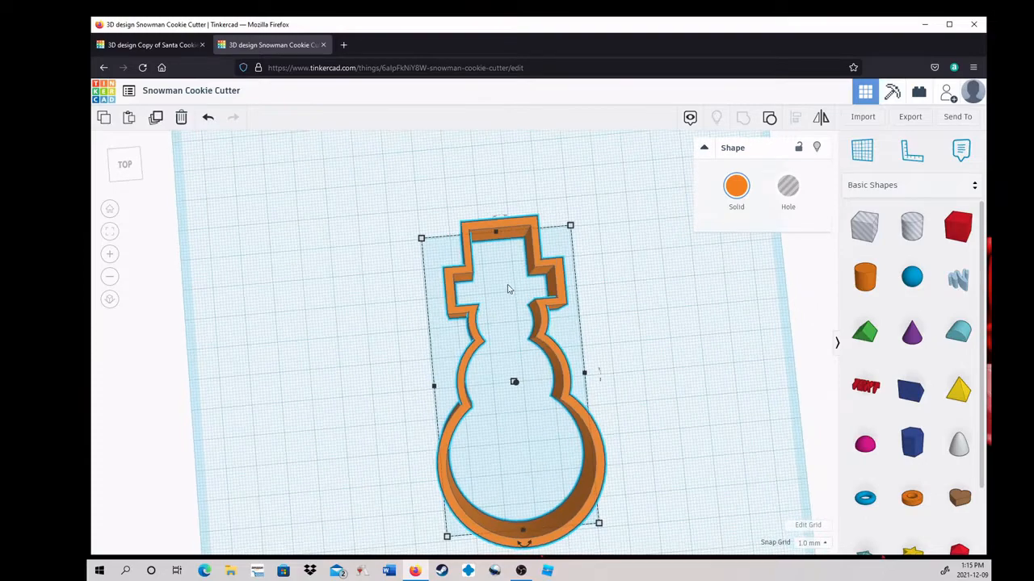
left_click(209, 120)
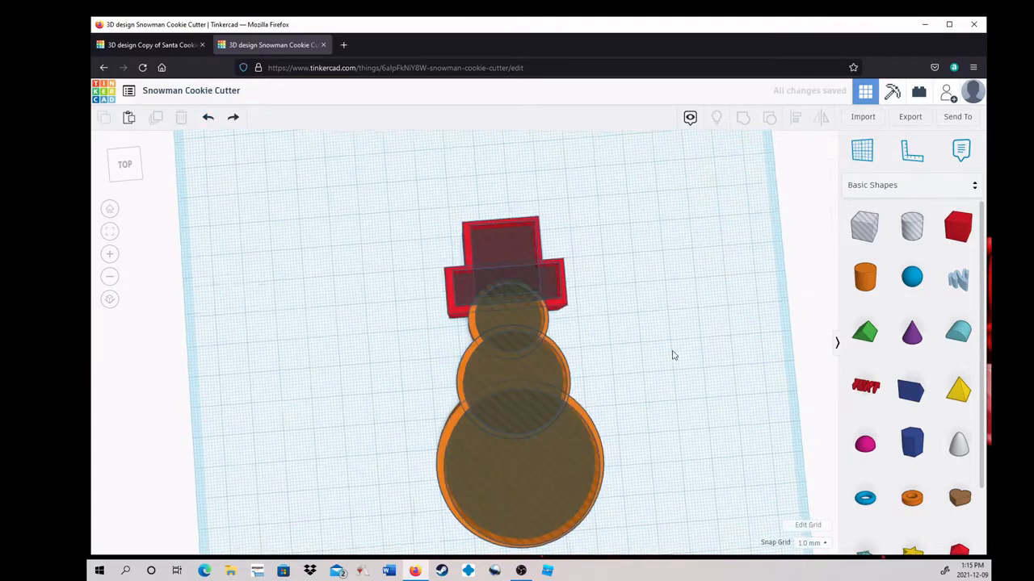
Set the short side of the hat brim's hole box to 8 mm.
right_click_drag(674, 353, 586, 409)
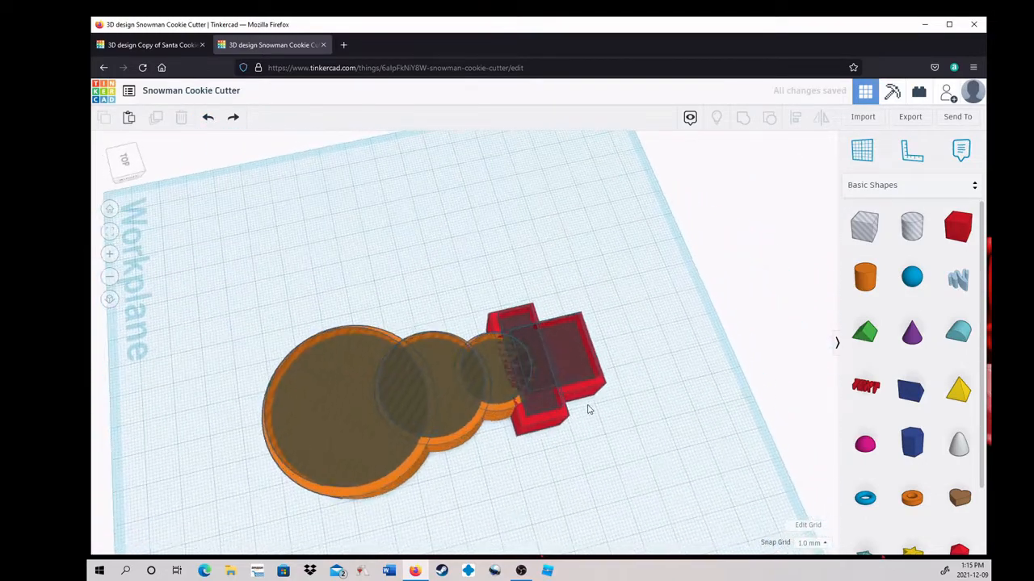
left_click(546, 400)
mouse_move(552, 420)
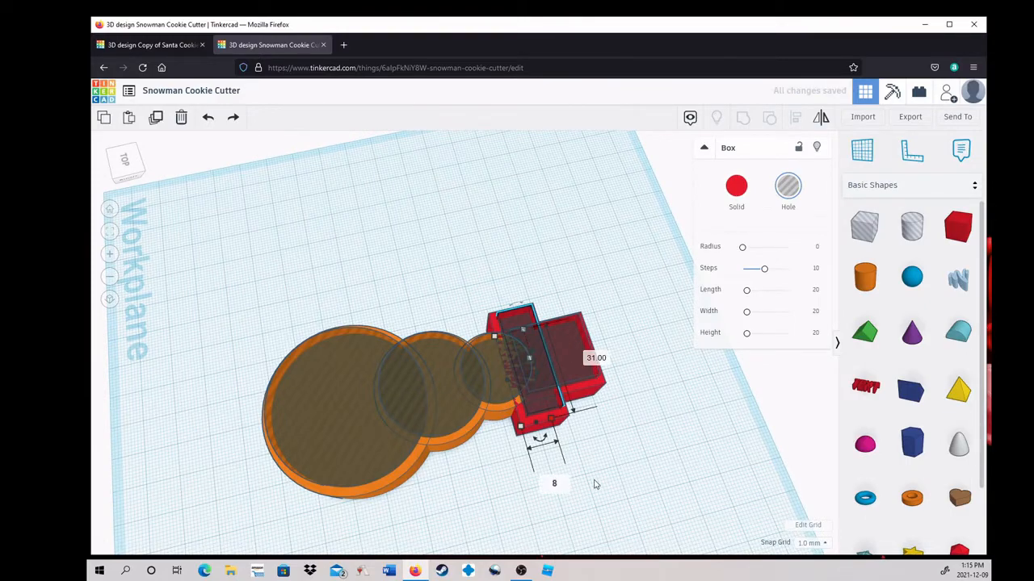
key("Return")
Set the short side of the solid hat brim box to 12 mm.
right_click_drag(607, 474, 569, 457)
left_click(537, 444)
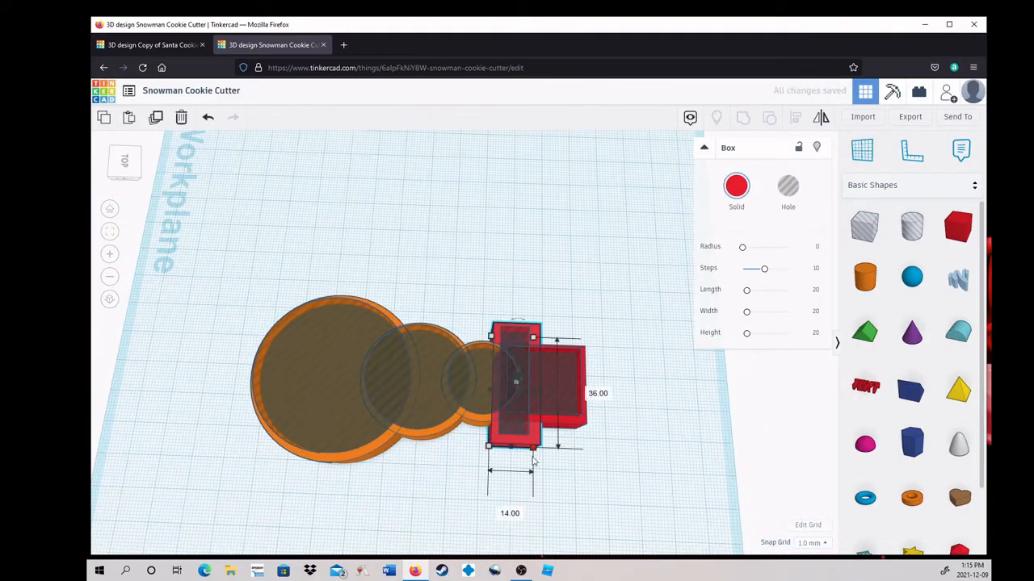
key("Return")
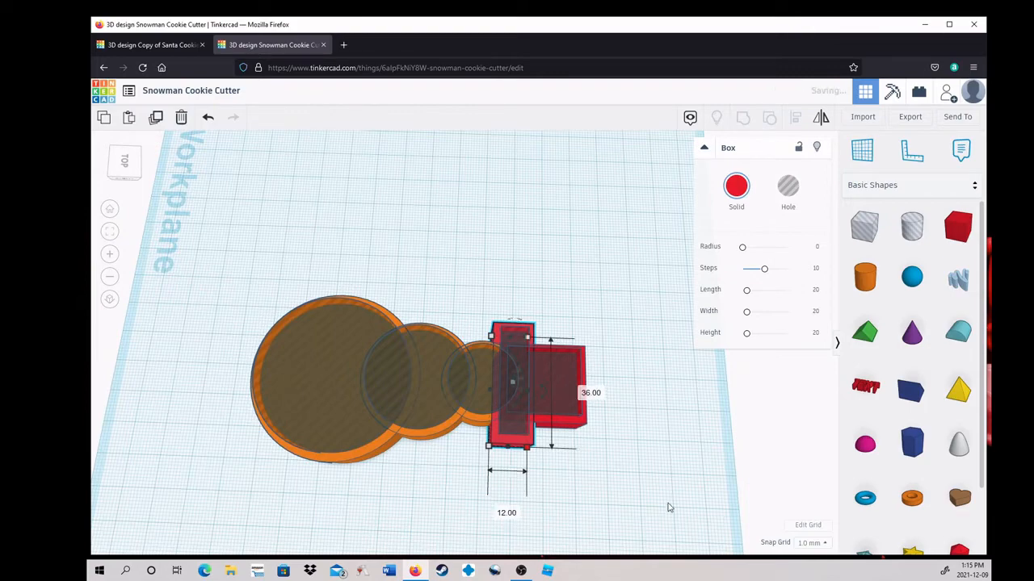
right_click_drag(669, 505, 647, 464)
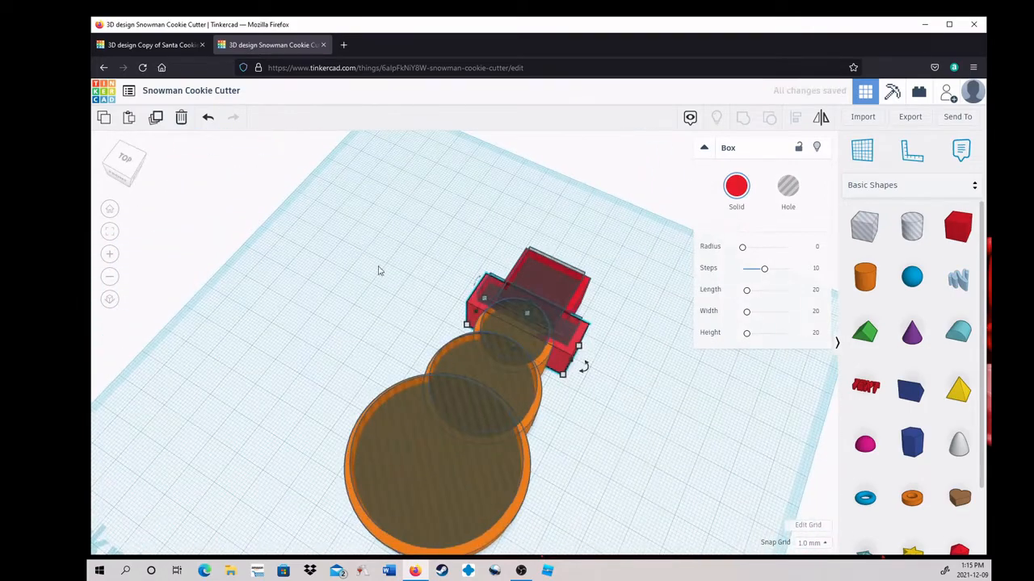
Group all shapes again to check the cutter's wall with the narrower brim, and undo that grouping.
key("ctrl+a")
left_click(742, 120)
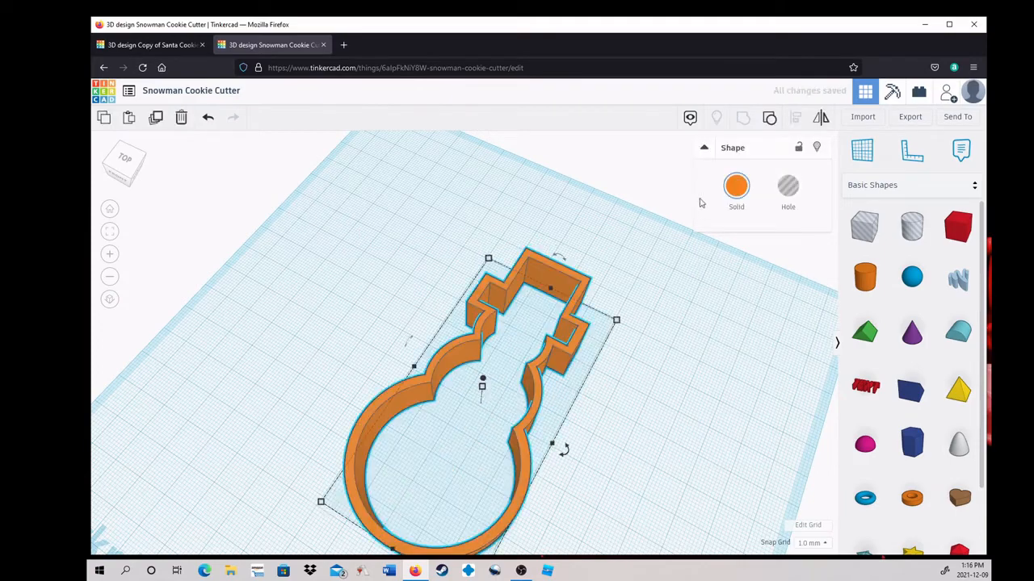
right_click_drag(675, 313, 619, 382)
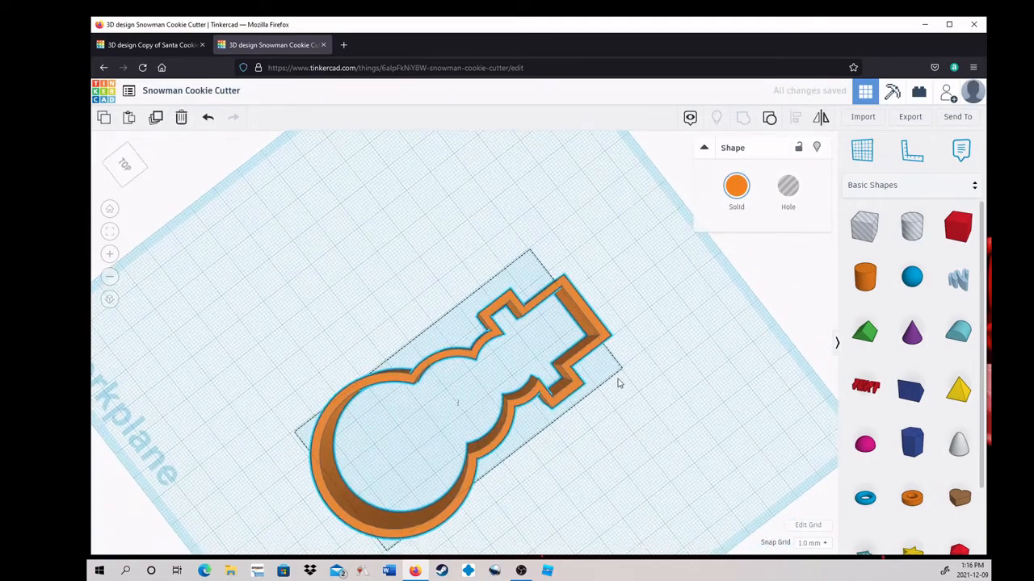
left_click(206, 119)
Duplicate the largest solid body cylinder and scale the copy proportionally to a 54 mm diameter.
right_click_drag(436, 233, 725, 496)
left_click(538, 366)
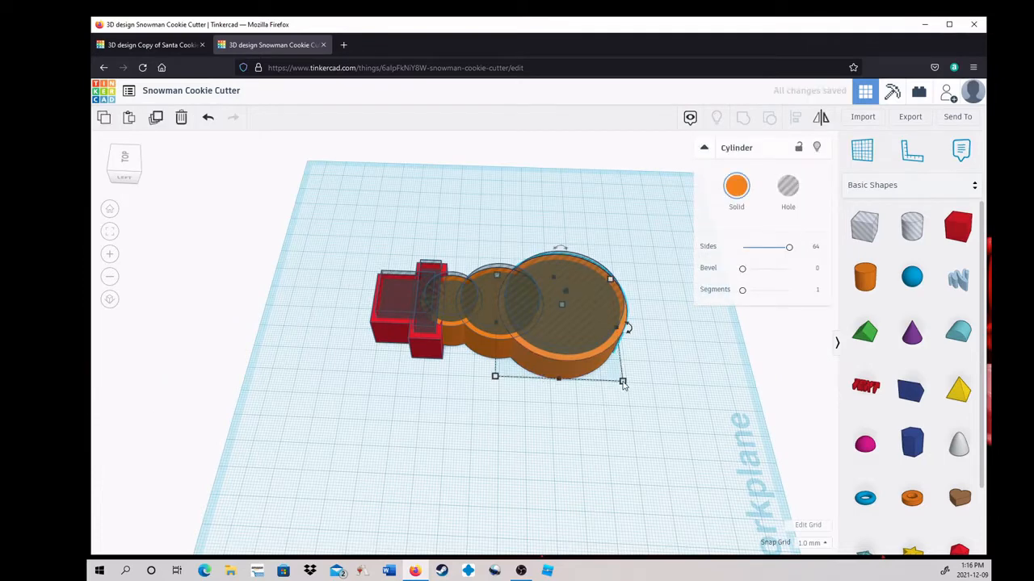
mouse_move(622, 383)
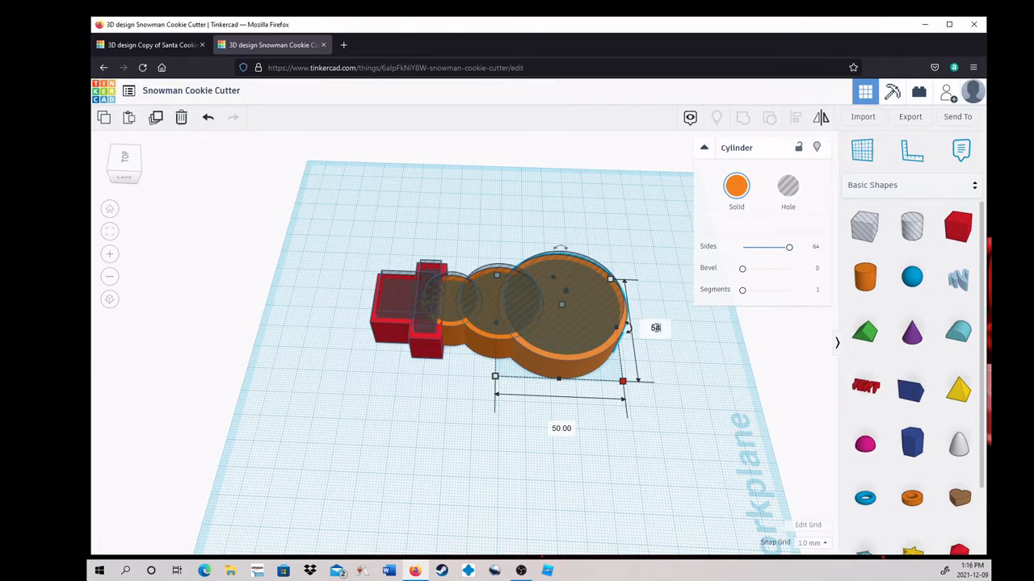
key("shift+Return")
left_click(710, 393)
Reduce the height of the 54 mm cylinder to make a thin base rim.
left_click(604, 358)
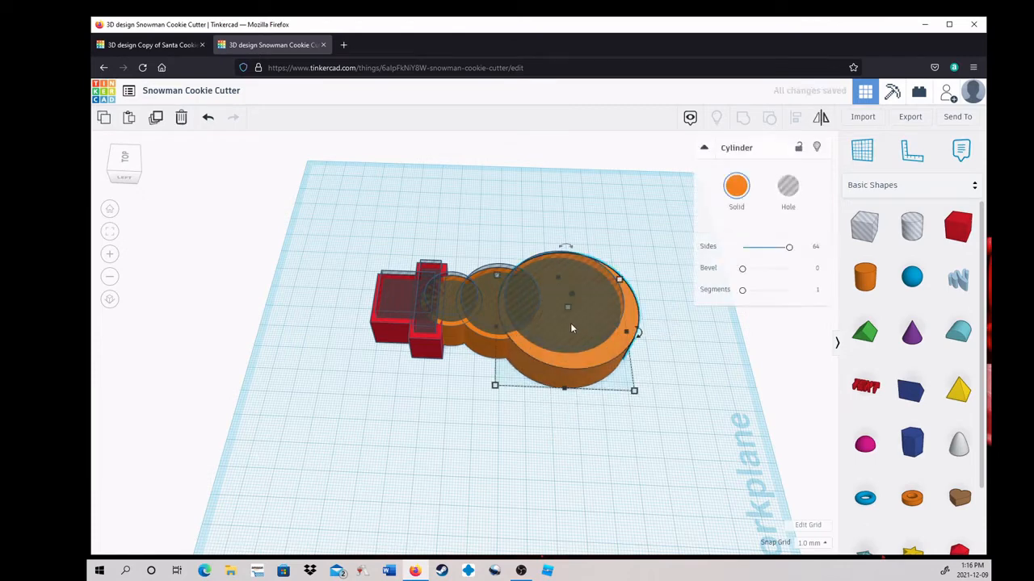
mouse_move(567, 310)
left_click(611, 317)
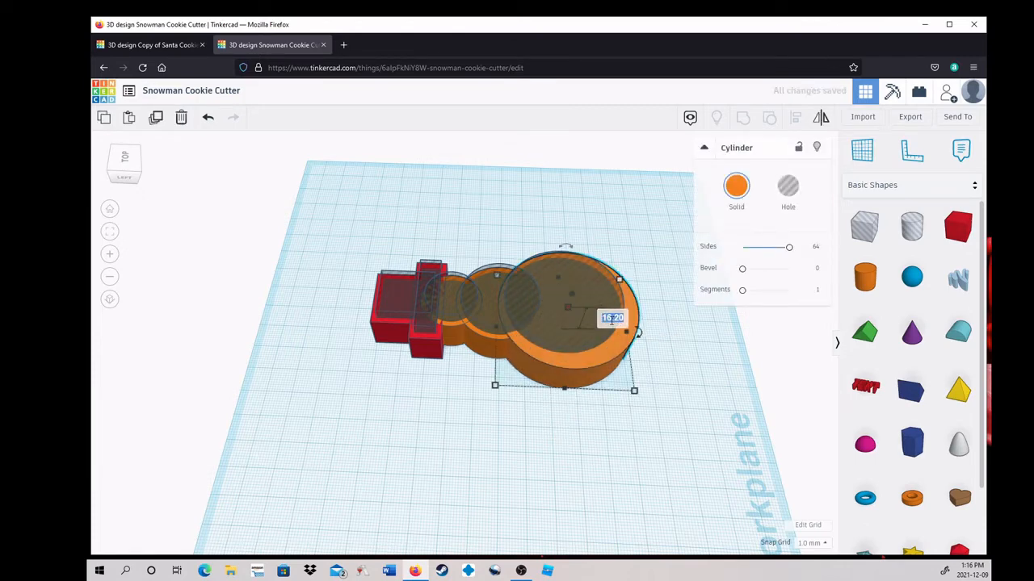
key("Return")
Centre the thin 54 mm rim cylinder on the largest solid body cylinder.
right_click_drag(611, 323, 559, 369)
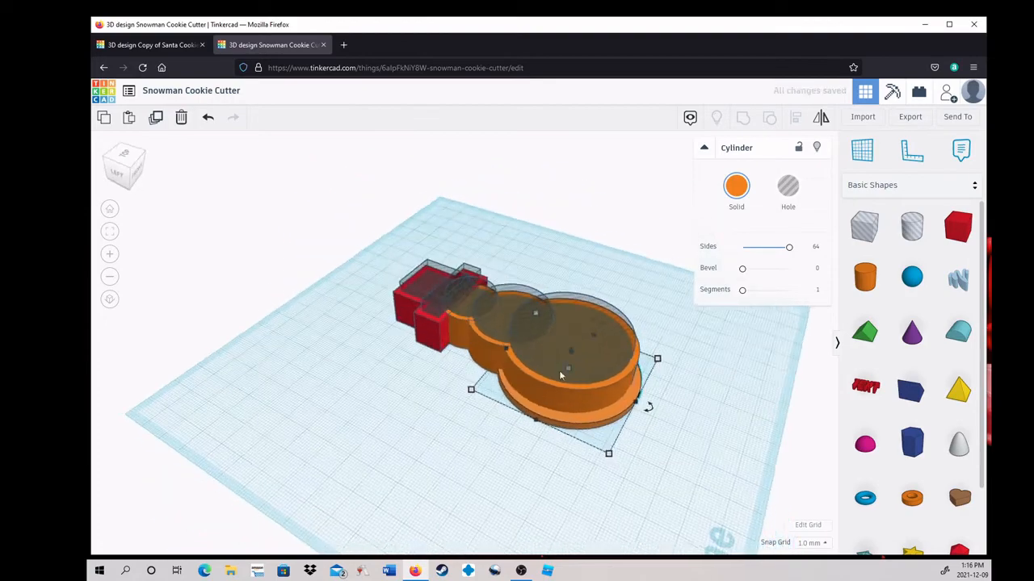
left_click(550, 396, "shift")
left_click(797, 119)
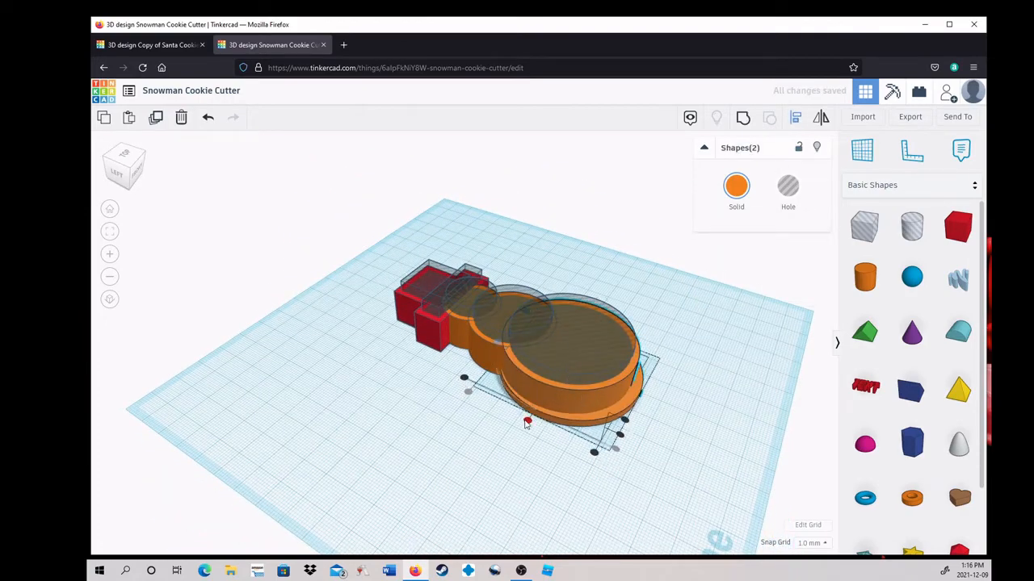
left_click(479, 419)
Duplicate the solid middle body cylinder and enlarge the copy proportionally for a base rim.
right_click_drag(479, 418, 488, 347)
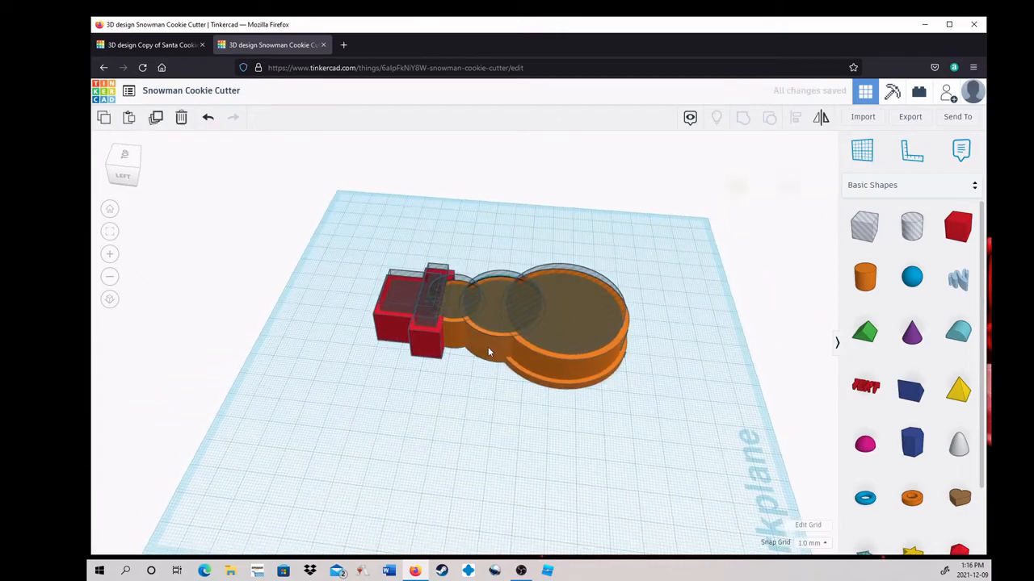
left_click(487, 346)
left_click(499, 350)
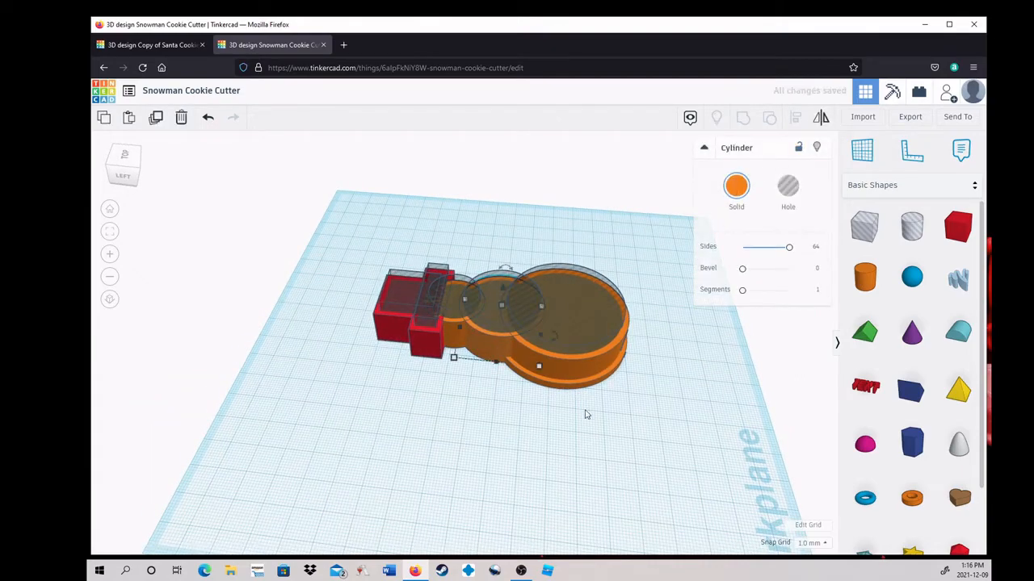
right_click_drag(548, 424, 541, 361)
left_click(540, 361)
left_click(498, 408)
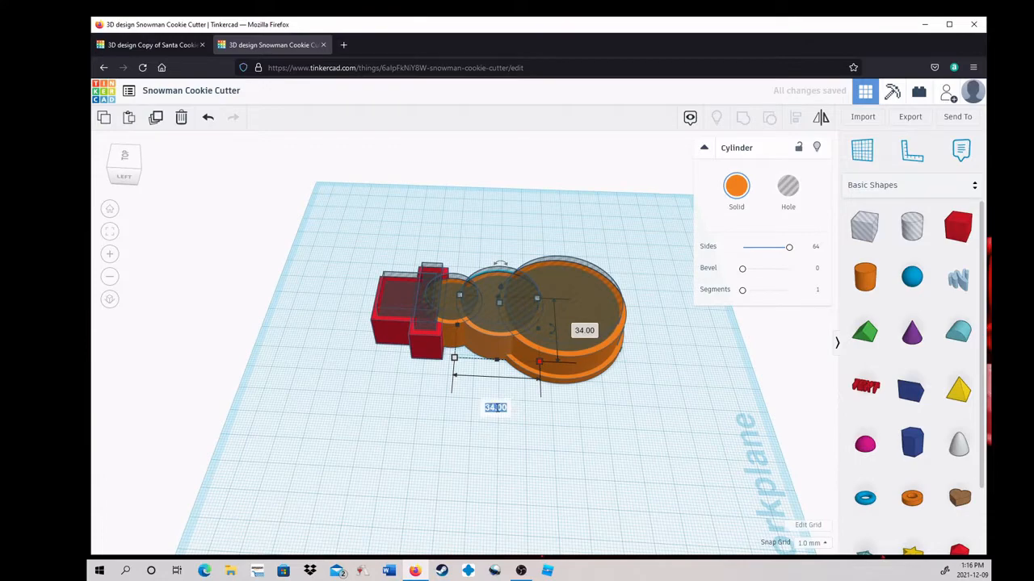
key("Return")
Reduce the height of the enlarged middle cylinder to make a thin base rim.
right_click_drag(515, 434, 570, 440)
mouse_move(496, 300)
left_click(550, 313)
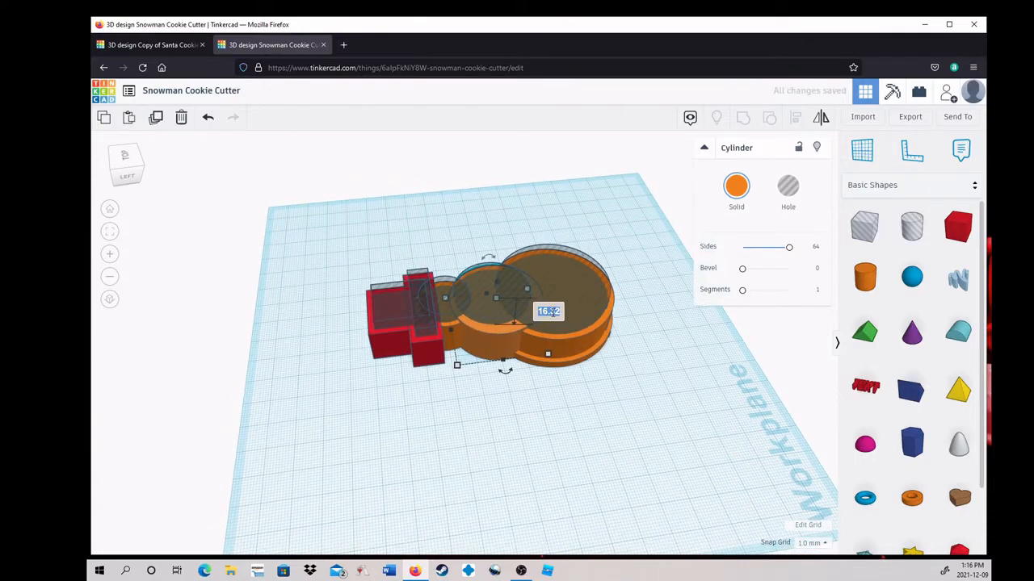
key("Return")
Centre the thin middle rim cylinder on the solid middle body cylinder.
left_click(482, 346, "shift")
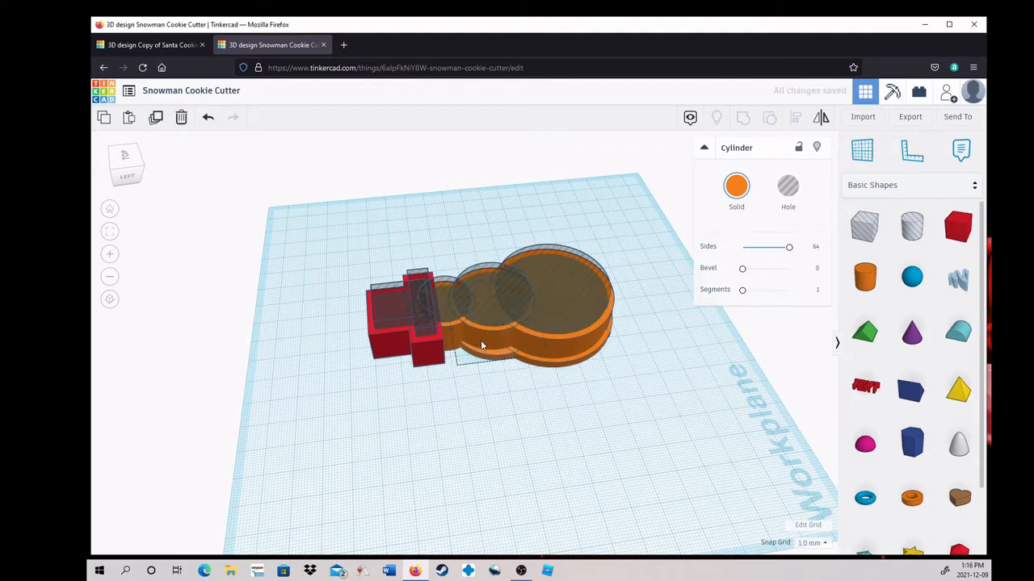
left_click(796, 119)
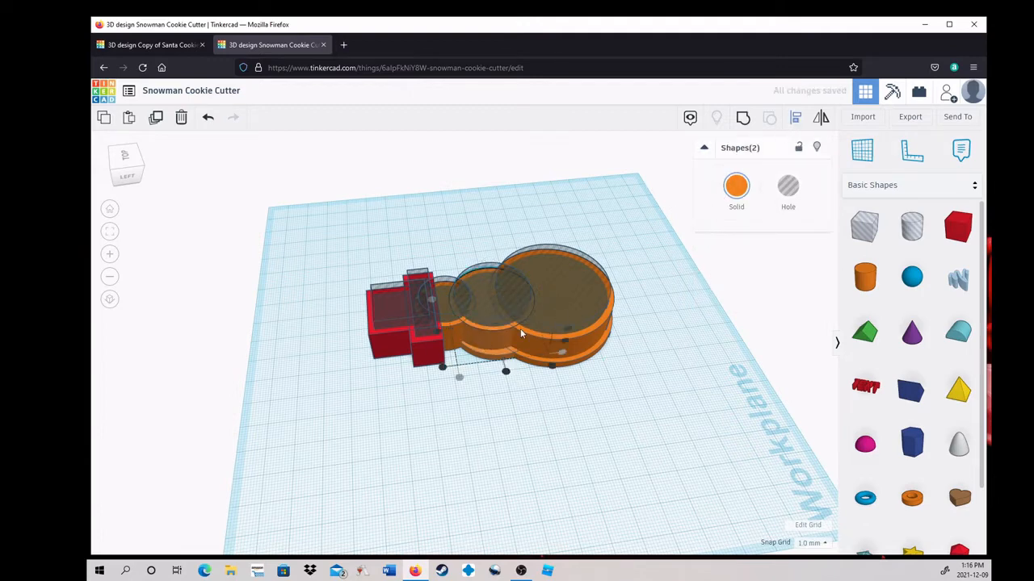
left_click(440, 330)
Duplicate the solid head cylinder and enlarge the copy proportionally for a base rim.
mouse_move(510, 400)
right_mouse_down()
mouse_move(469, 431)
mouse_move(512, 411)
right_mouse_up()
left_click(512, 411)
left_click(456, 346)
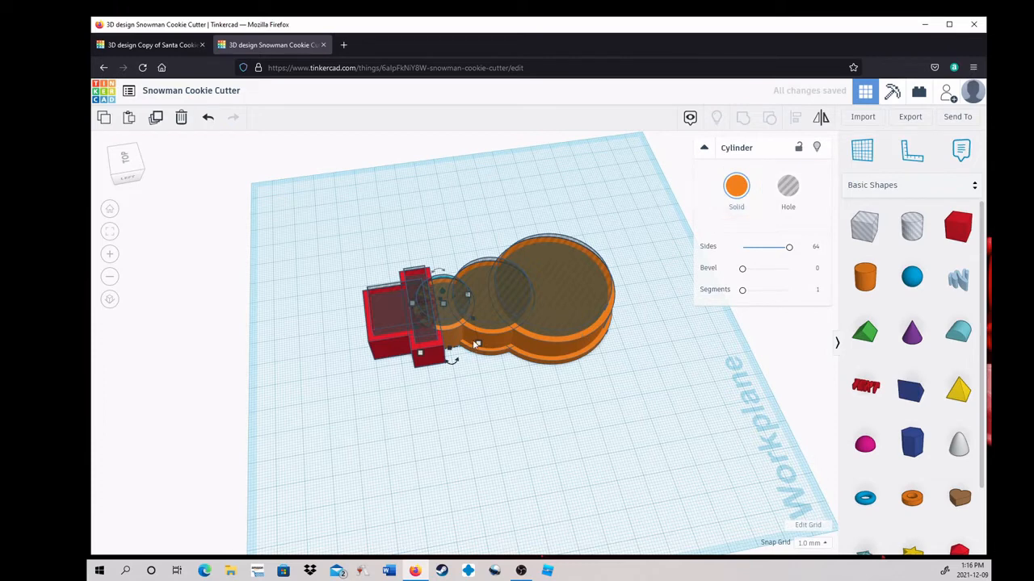
mouse_move(476, 345)
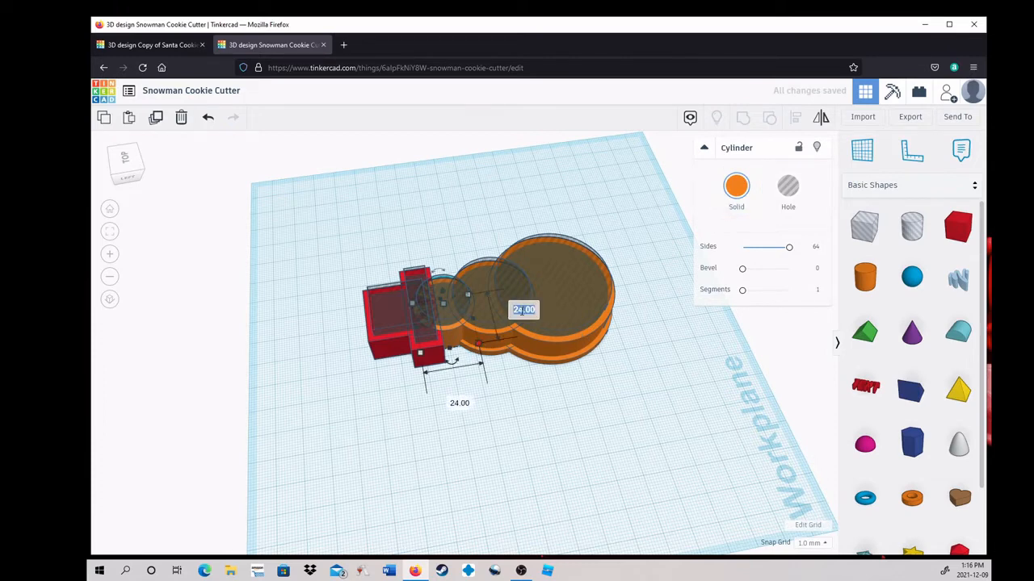
key("Return")
right_click_drag(517, 395, 537, 387)
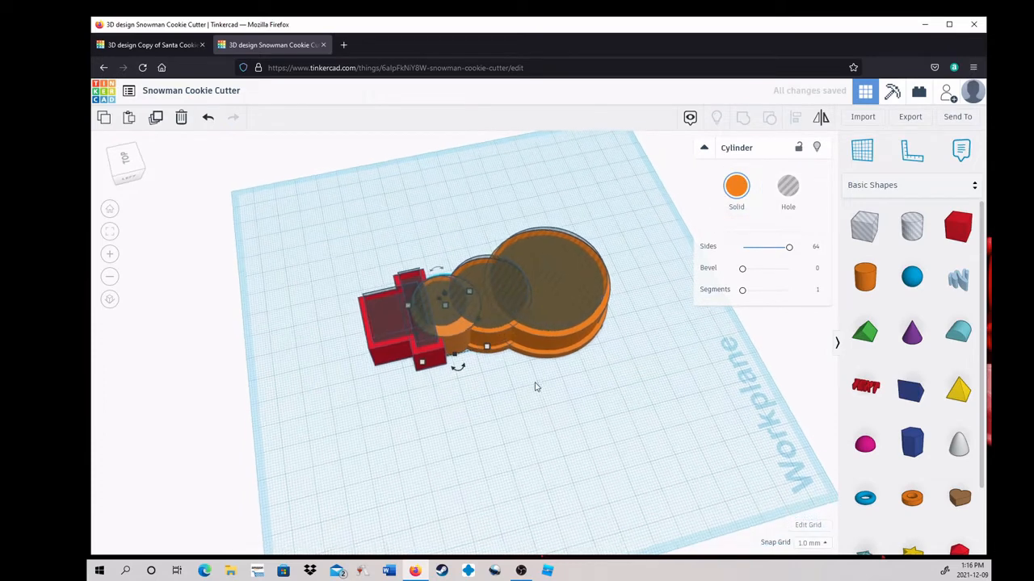
Reduce the height of the enlarged head cylinder to make a thin base rim.
left_click(538, 388)
left_click(449, 331)
mouse_move(442, 307)
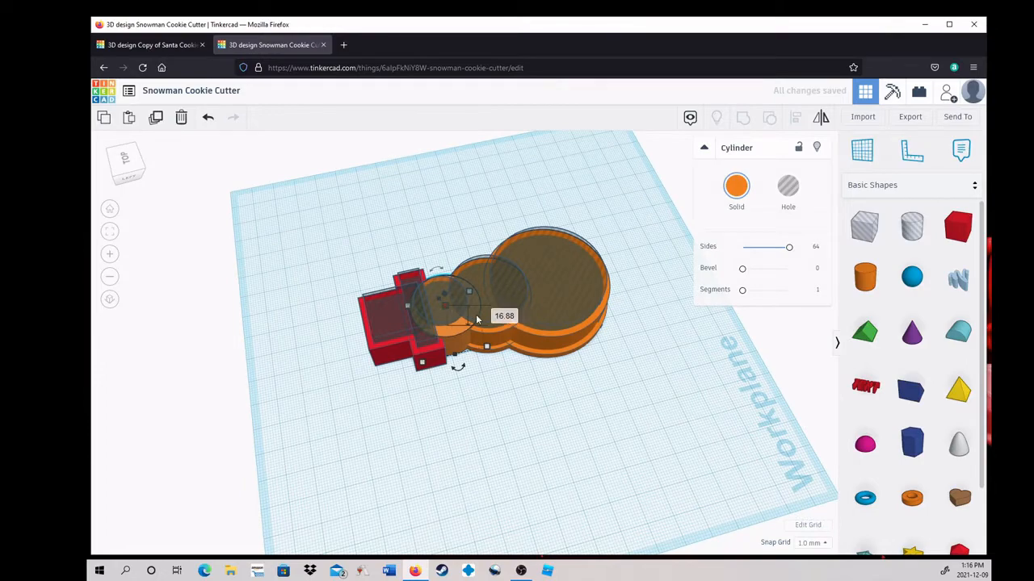
left_click(504, 316)
key("Return")
Centre the thin head rim cylinder on the solid head cylinder.
right_click_drag(503, 372, 457, 346)
left_click(457, 346, "shift")
left_click(795, 120)
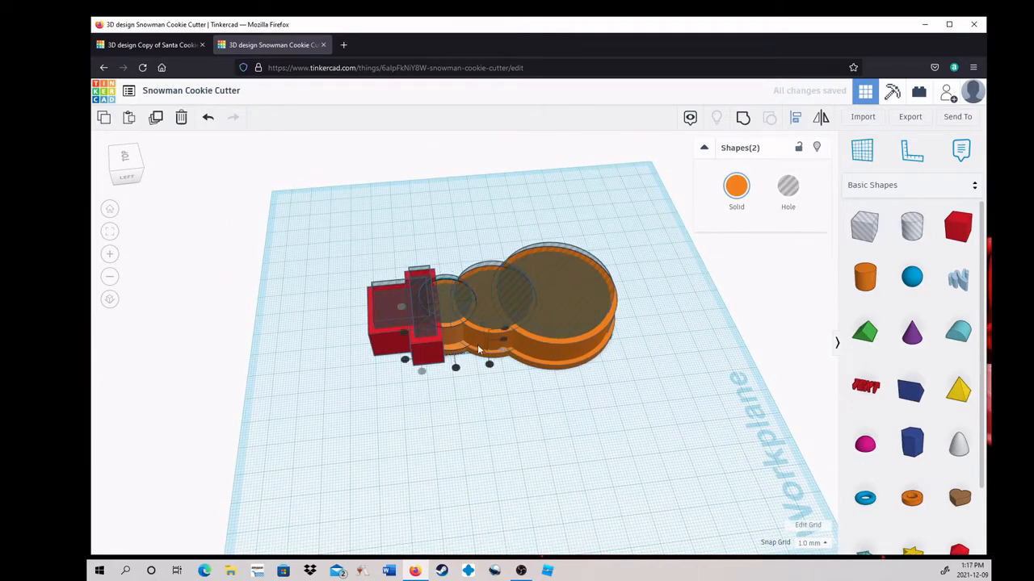
left_click(454, 366)
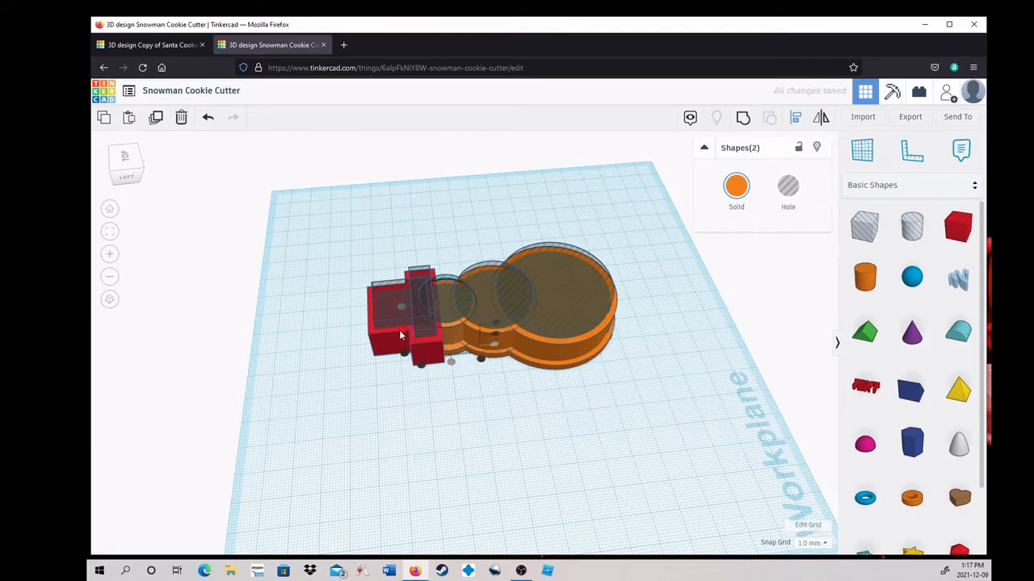
left_click(498, 415)
Duplicate the solid hat brim box and enlarge the copy to 39 mm by 14 mm for a base rim.
right_click_drag(498, 415, 523, 372)
left_click(441, 361)
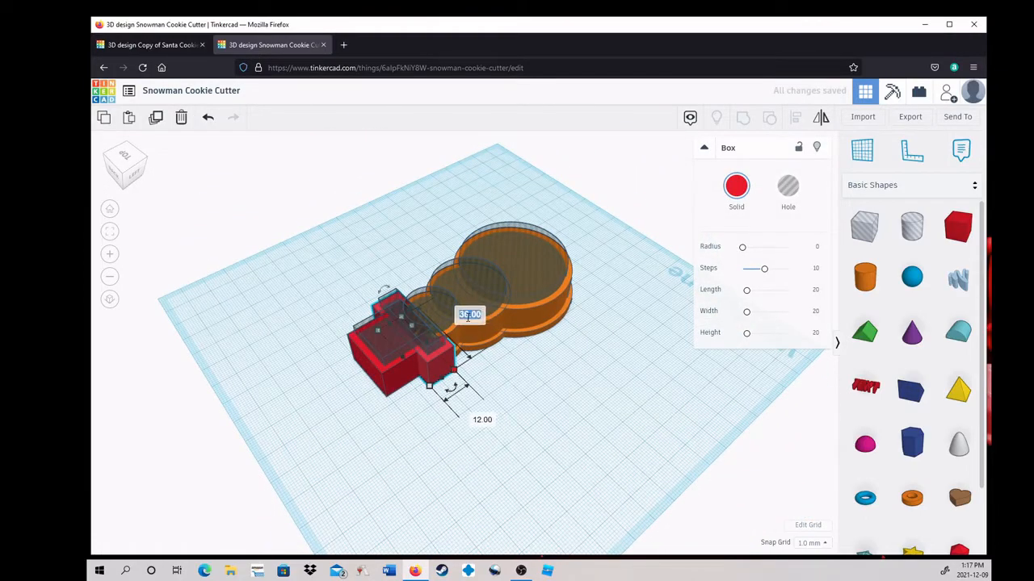
right_click_drag(468, 316, 501, 376)
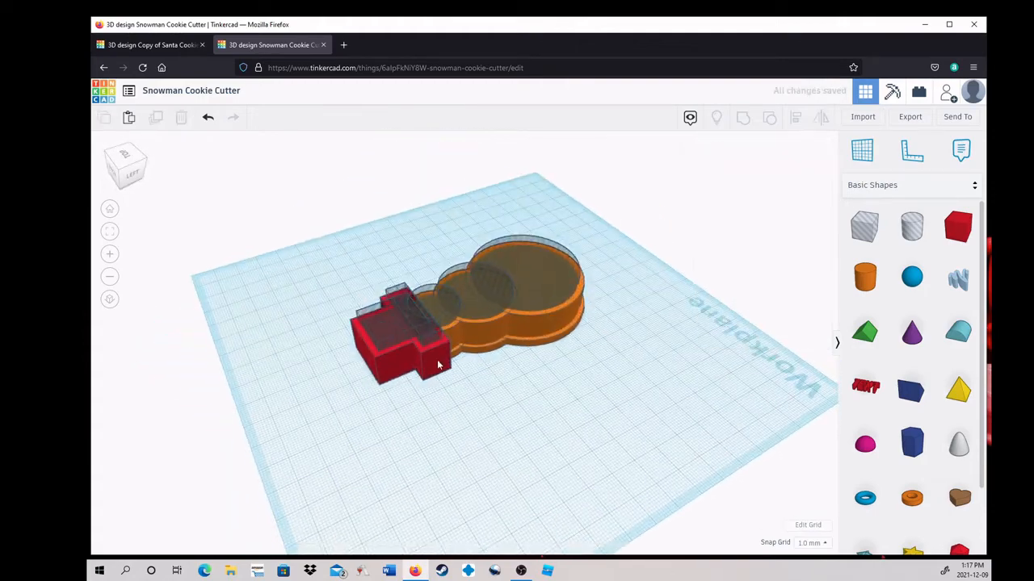
mouse_move(451, 367)
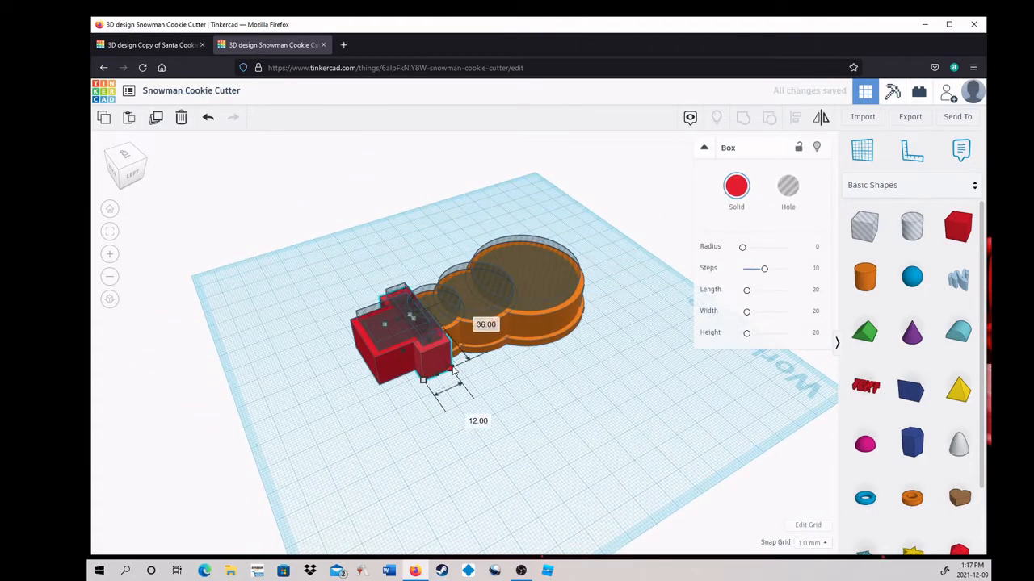
left_click(476, 321)
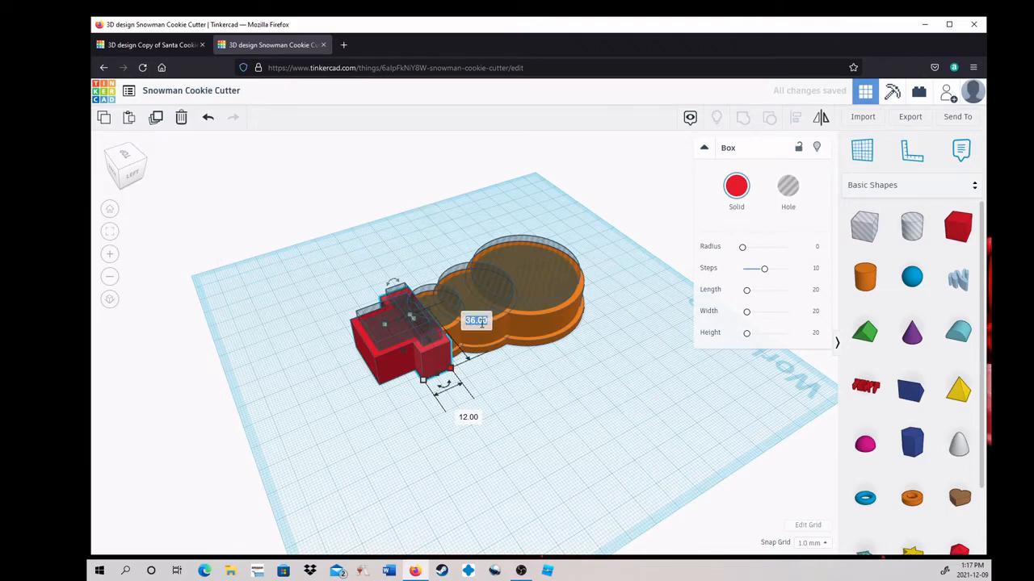
key("Return")
right_click_drag(525, 352, 605, 378)
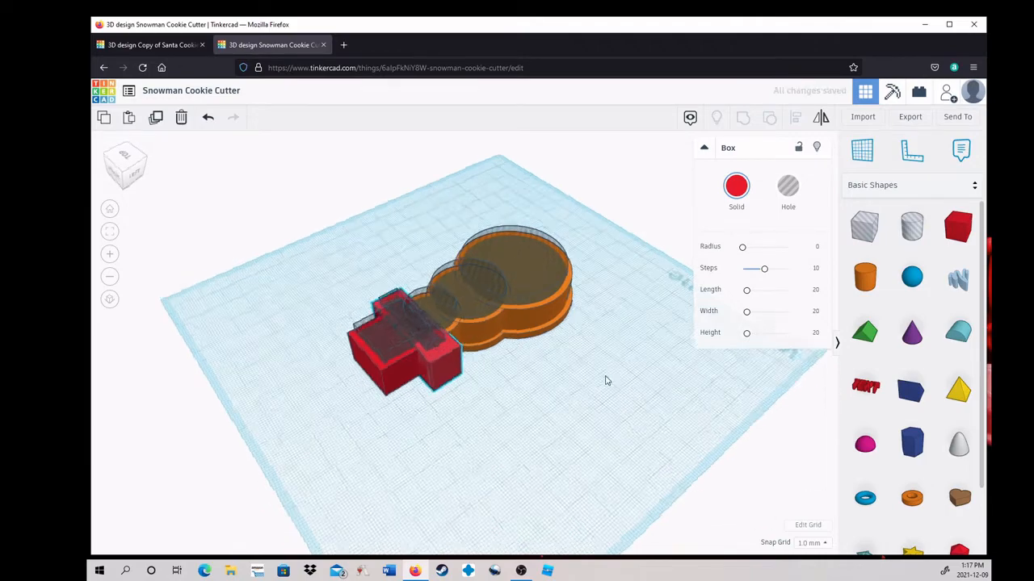
Reduce the height of the enlarged hat brim copy to make a thin base rim.
left_click(559, 374)
left_click(459, 374)
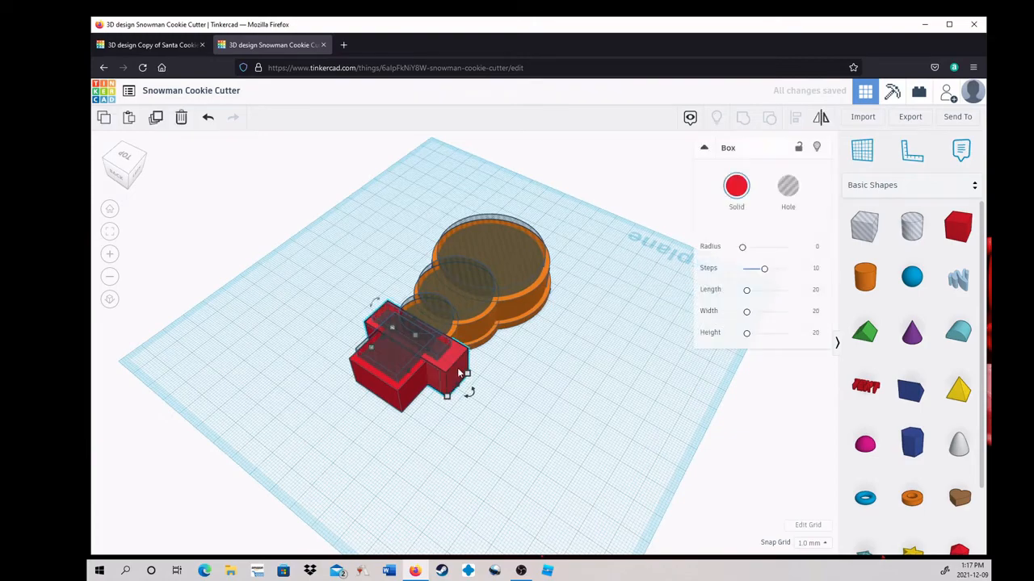
mouse_move(415, 337)
left_click(479, 348)
right_click_drag(542, 374, 496, 413)
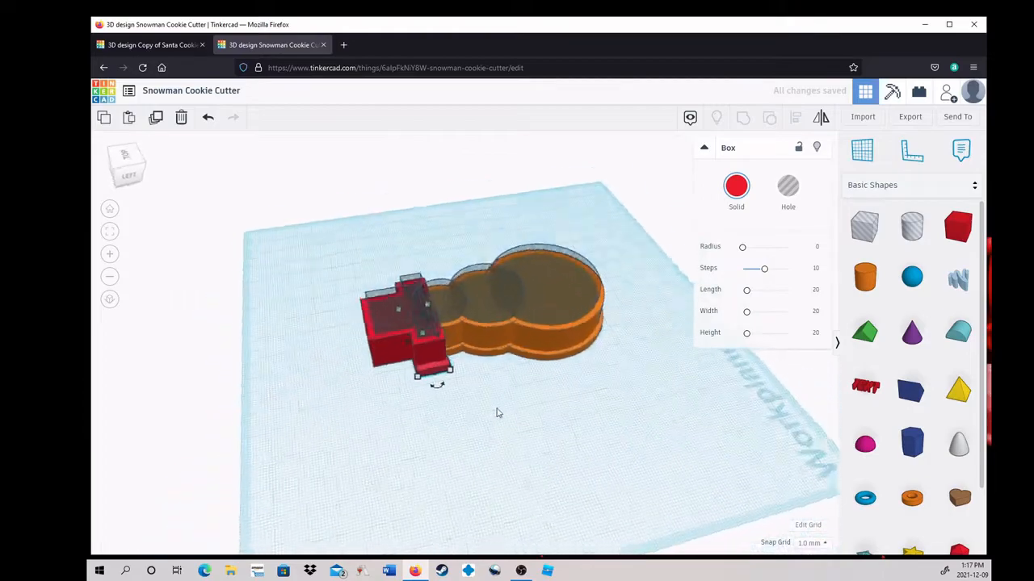
left_click(496, 412)
Centre the thin hat brim rim on the solid hat brim box.
left_click(444, 369)
right_click_drag(554, 377, 470, 386)
left_click(438, 361, "shift")
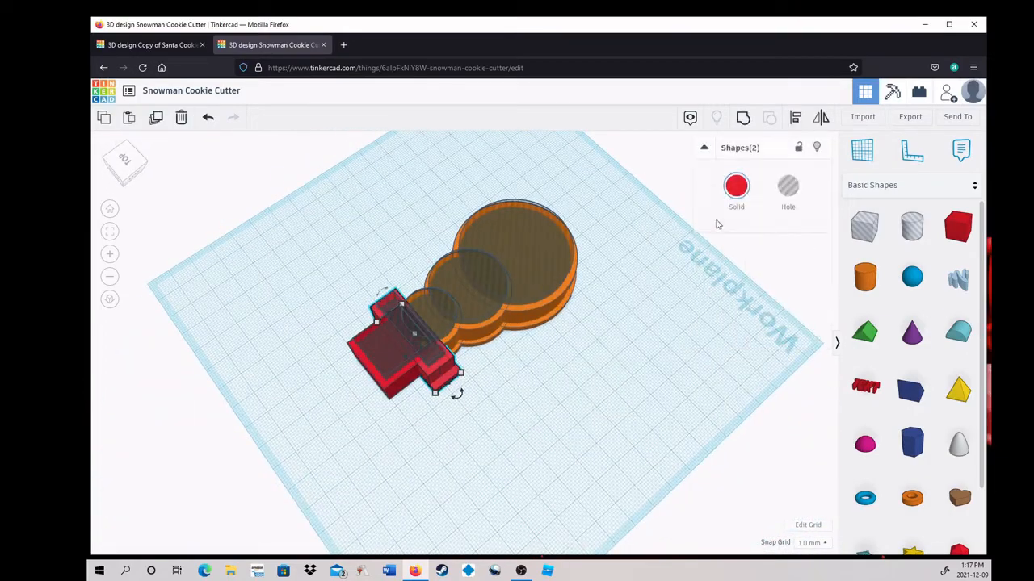
left_click(794, 120)
left_click(439, 373)
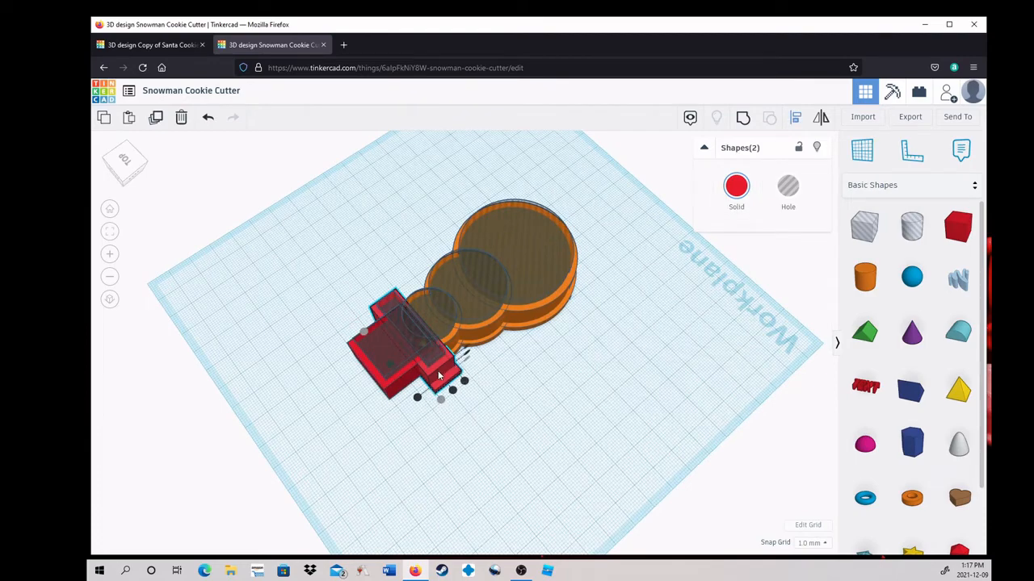
left_click(453, 392)
right_click_drag(385, 395, 488, 349)
key("l")
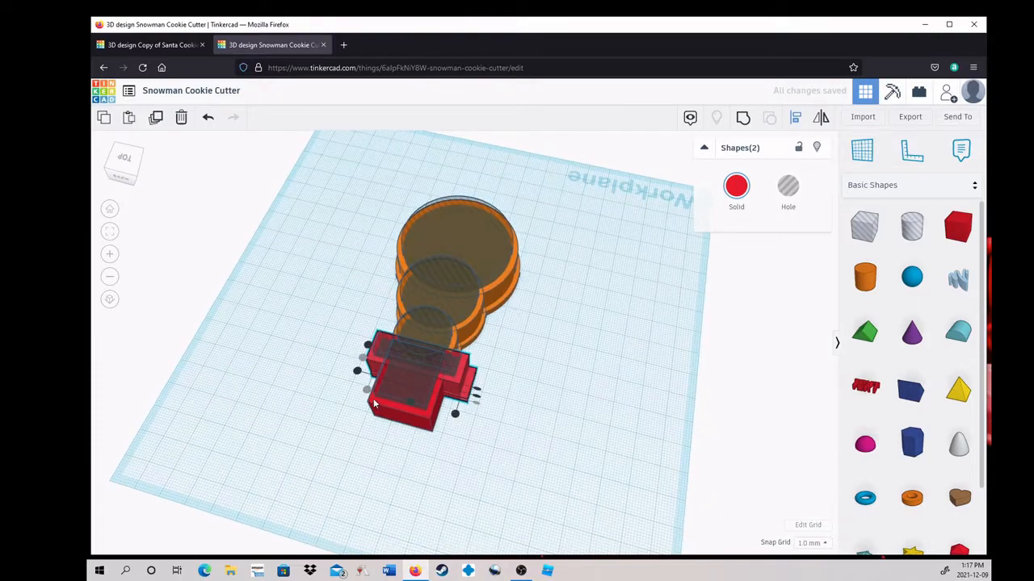
left_click(669, 422)
Adjust the length of the shorter side of the thin hat brim rim.
right_click_drag(669, 422, 442, 373)
left_click(438, 372)
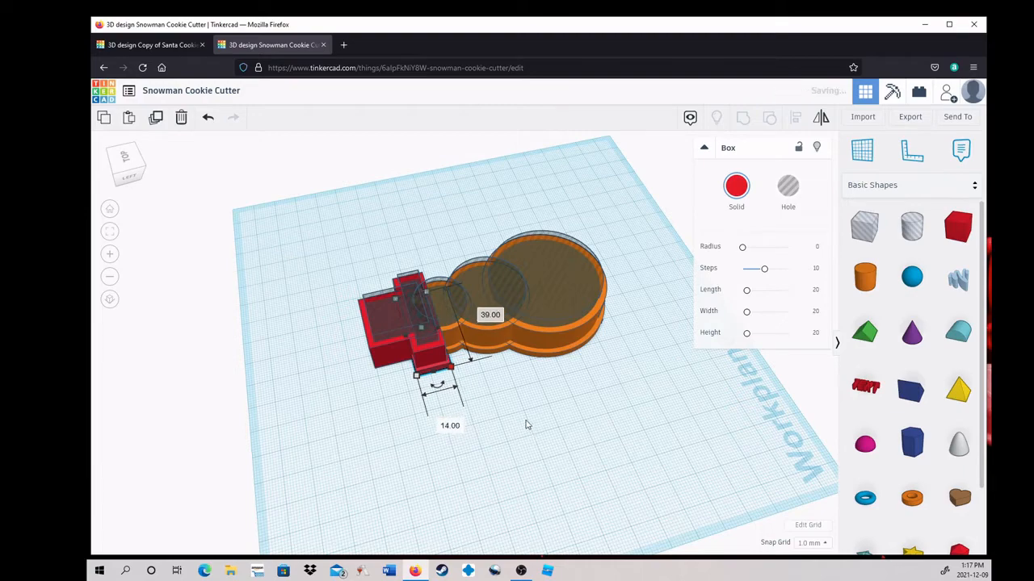
right_click_drag(526, 423, 449, 385)
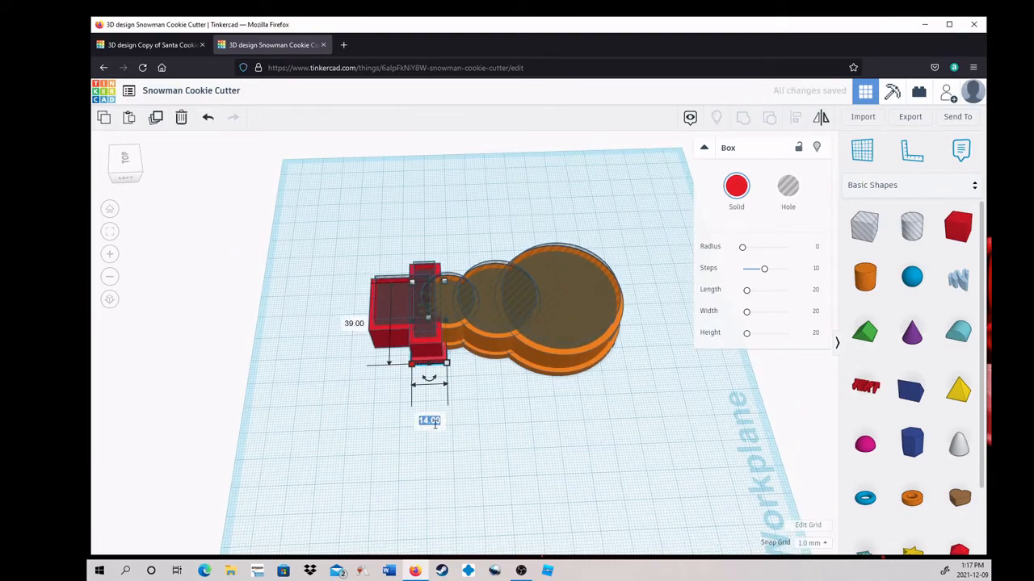
key("Return")
right_click_drag(439, 436, 594, 428)
left_click(594, 428)
Duplicate the solid box at the top of the hat and enlarge the copy's footprint for a base rim.
left_click(476, 397)
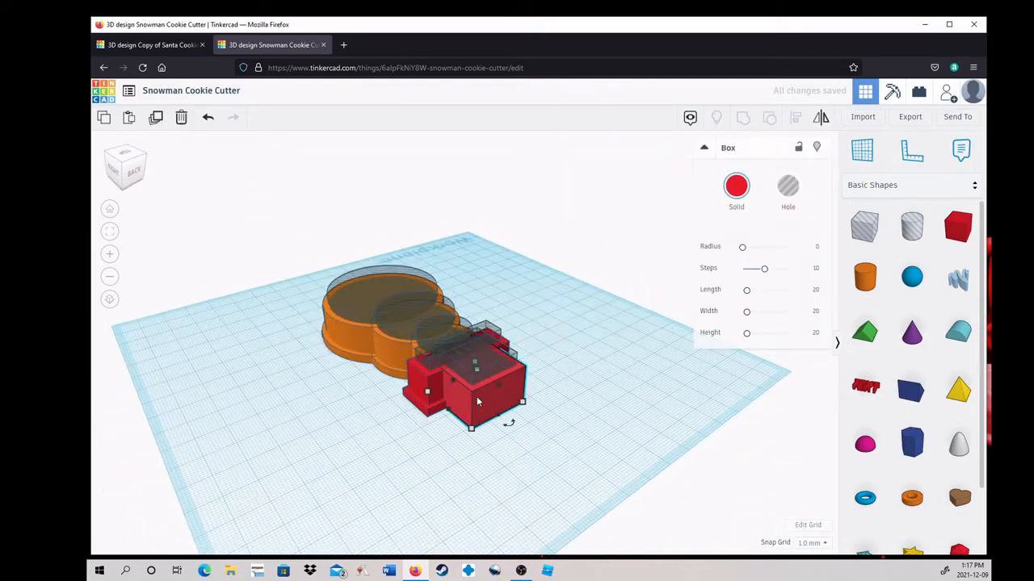
right_click_drag(533, 410, 520, 421)
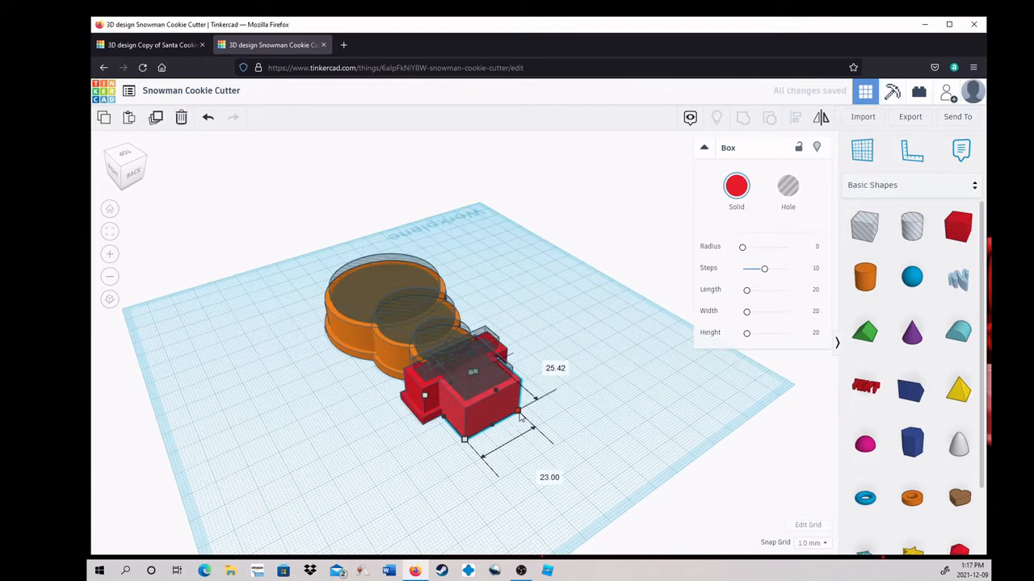
left_click(518, 411)
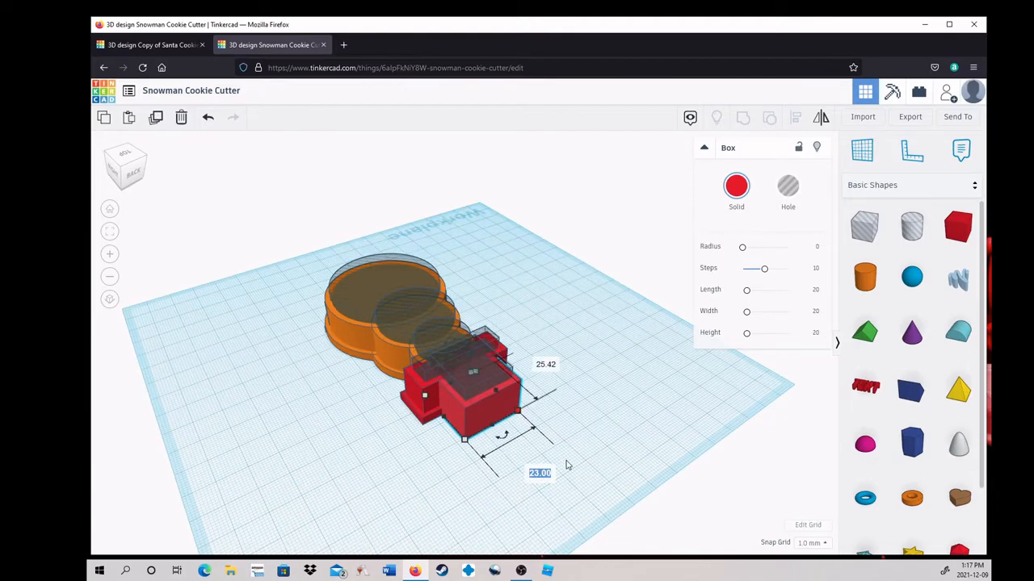
key("Return")
right_click_drag(608, 456, 627, 450)
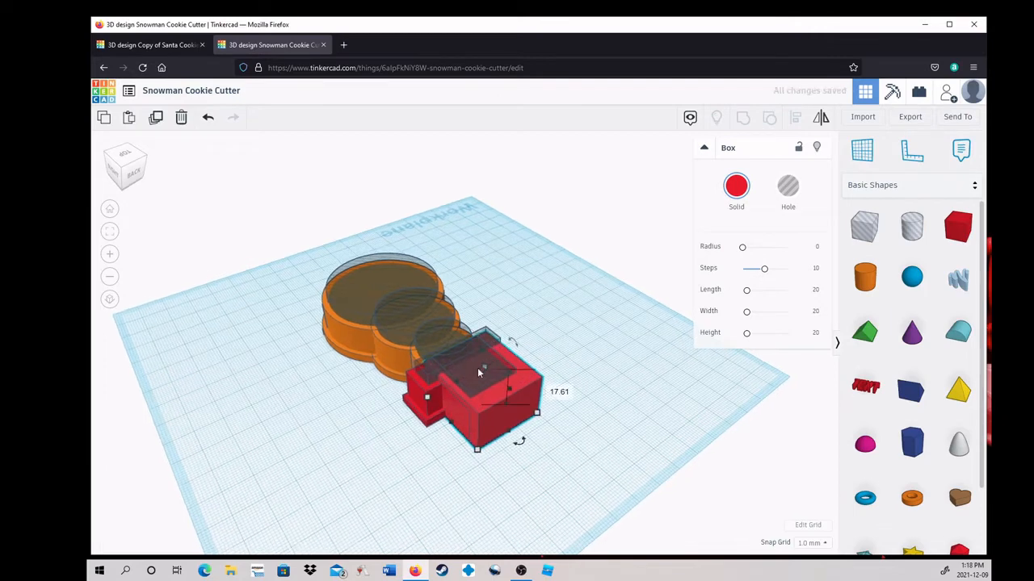
Set the height of the enlarged hat-top copy to 3 mm to make a thin base rim.
left_click(605, 409)
left_click(528, 399)
left_click(552, 388)
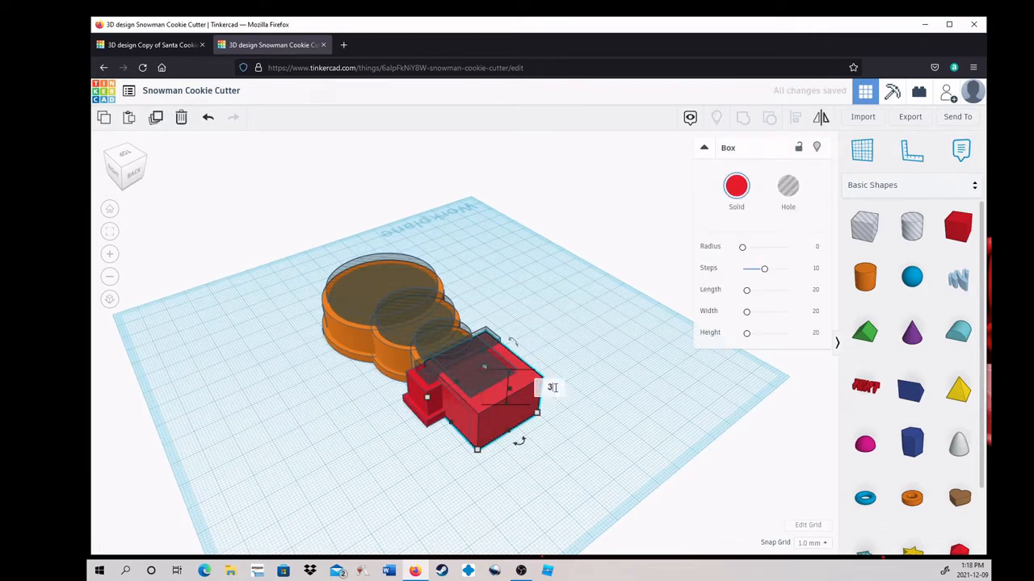
type("3")
key("Return")
right_click_drag(557, 392, 452, 408)
left_click(572, 426)
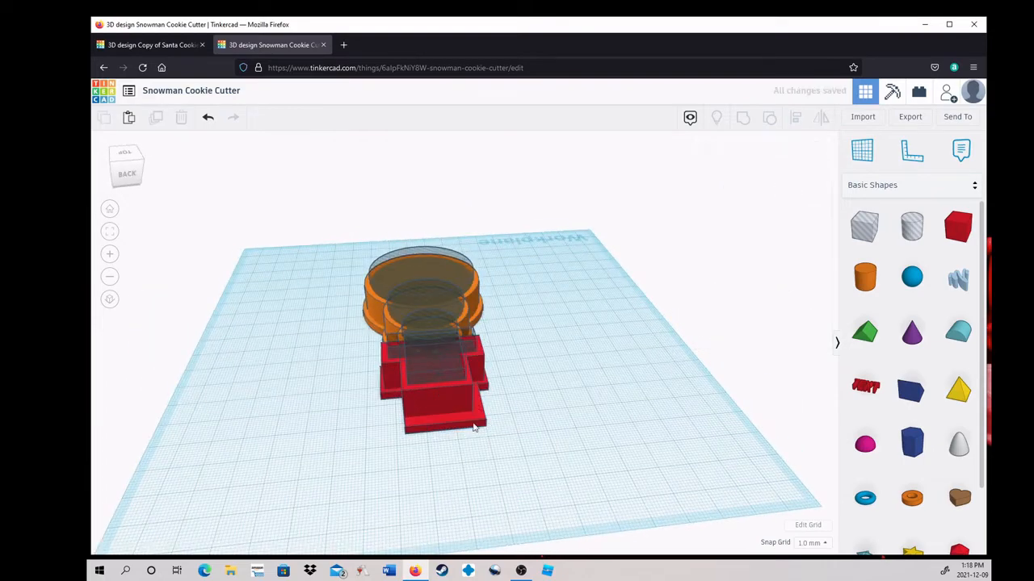
Centre the thin hat-top rim widthwise on the solid hat-top box.
left_click(474, 428)
left_click(425, 406, "shift")
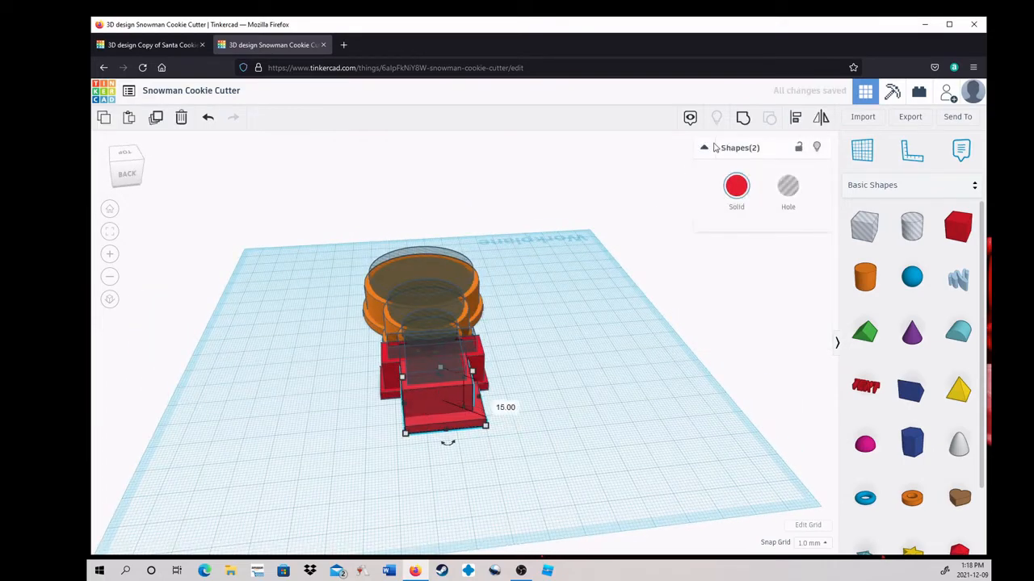
left_click(795, 117)
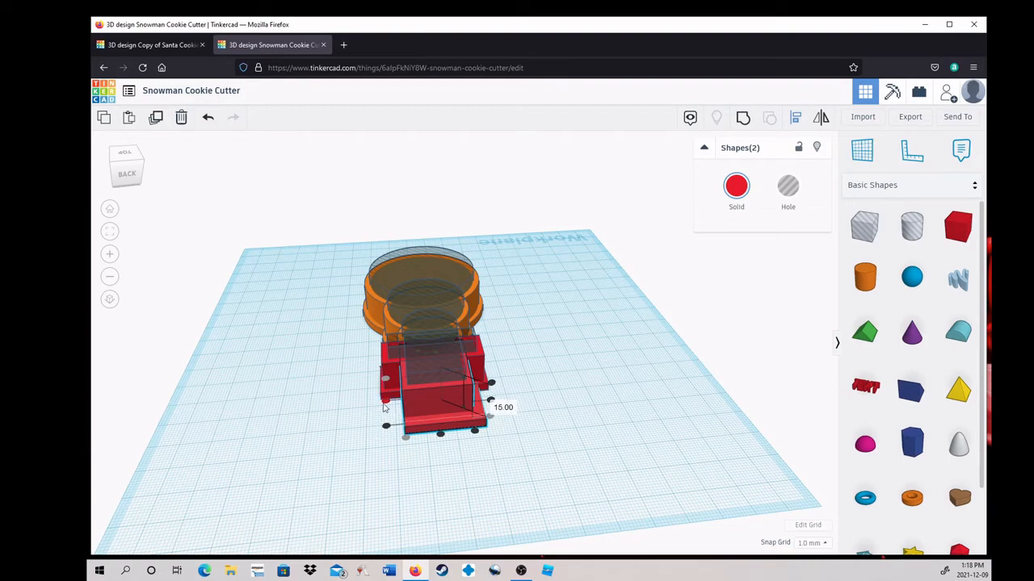
left_click(441, 437)
left_click(489, 454)
Group all the solid and hole shapes of the snowman into a single hollow cutter.
right_click_drag(501, 455, 598, 379)
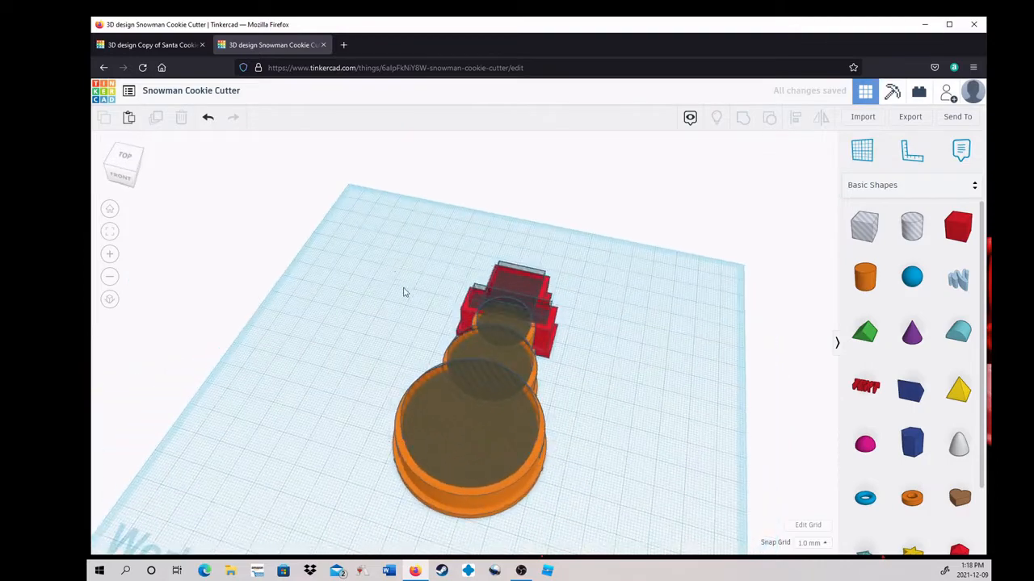
left_click_drag(404, 291, 683, 439)
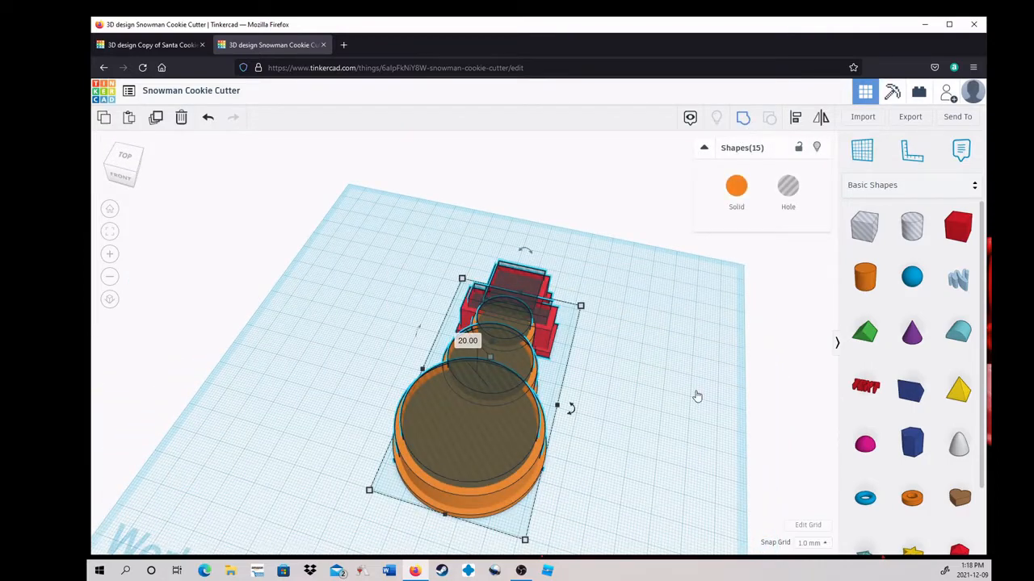
key("ctrl+g")
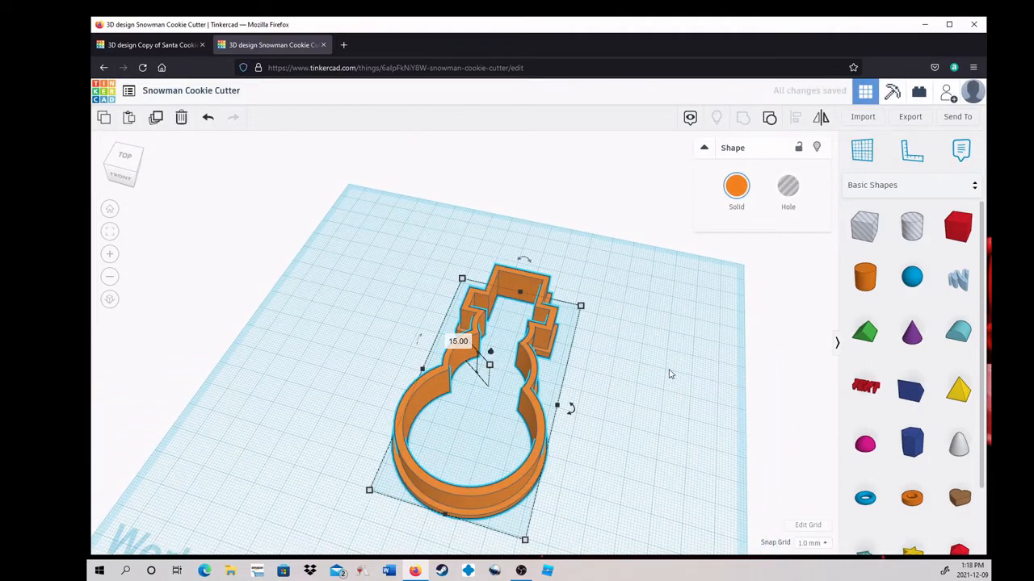
right_click_drag(676, 378, 646, 436)
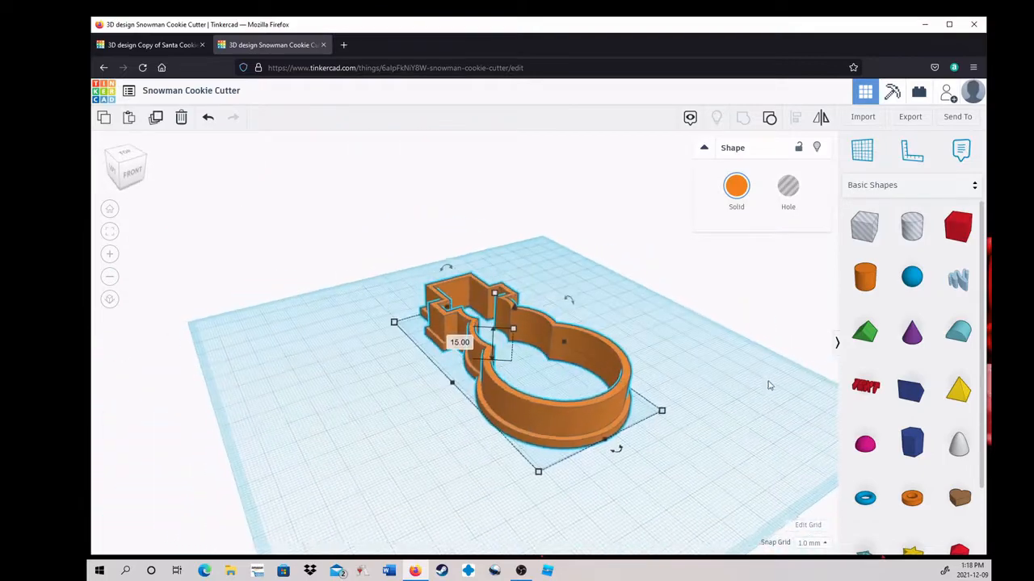
Add a Roof shape as a hole and position it against the outer base rim beside the snowman's largest circle.
left_click_drag(856, 342, 432, 446)
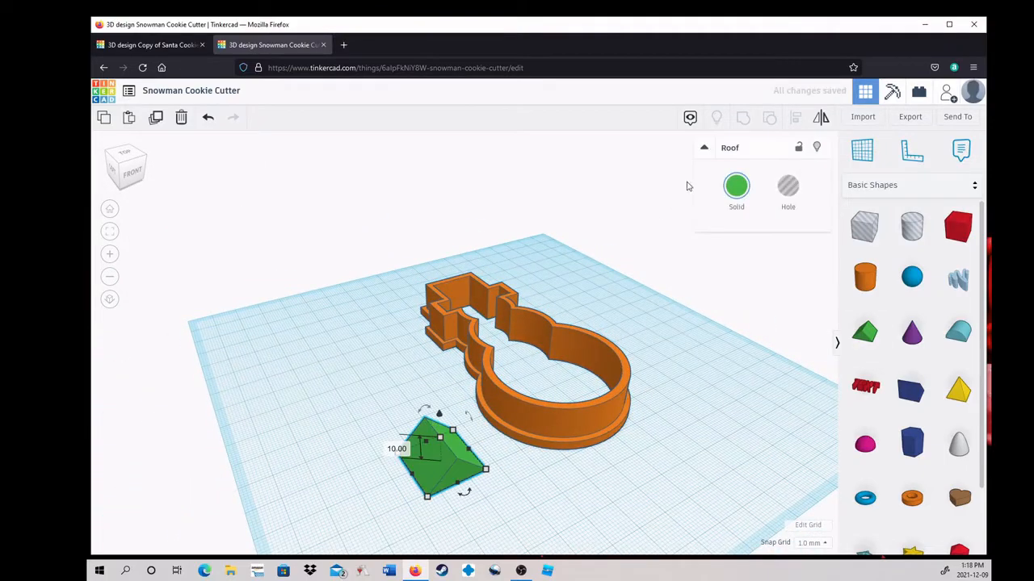
left_click(787, 187)
right_click_drag(614, 485, 589, 482)
left_click_drag(577, 485, 622, 492)
right_click_drag(623, 492, 428, 480)
left_click_drag(428, 479, 458, 450)
right_click_drag(553, 463, 565, 413)
key("Right")
key("Right")
key("Up")
key("Up")
key("Up")
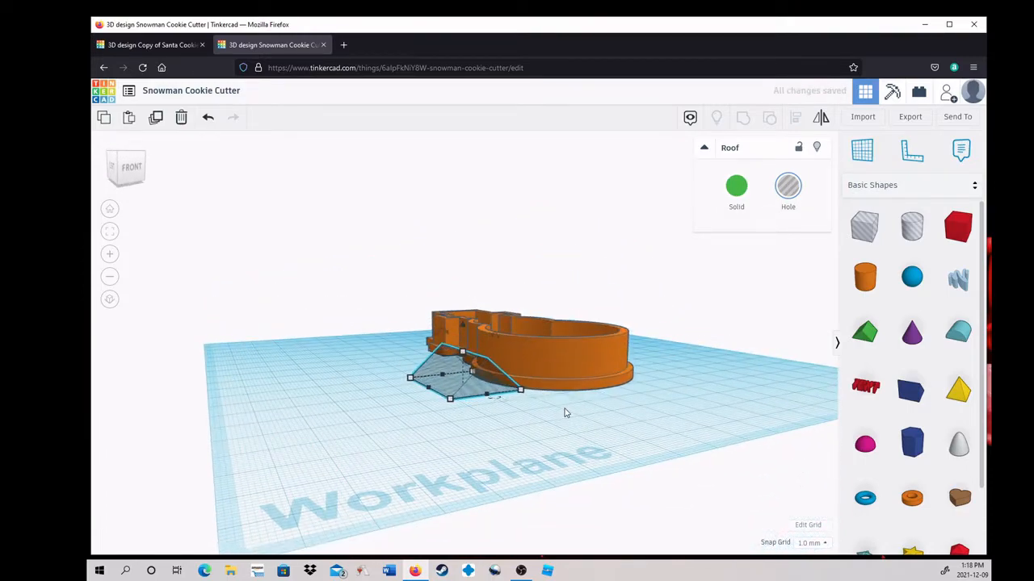
scroll(542, 392, "up", 5)
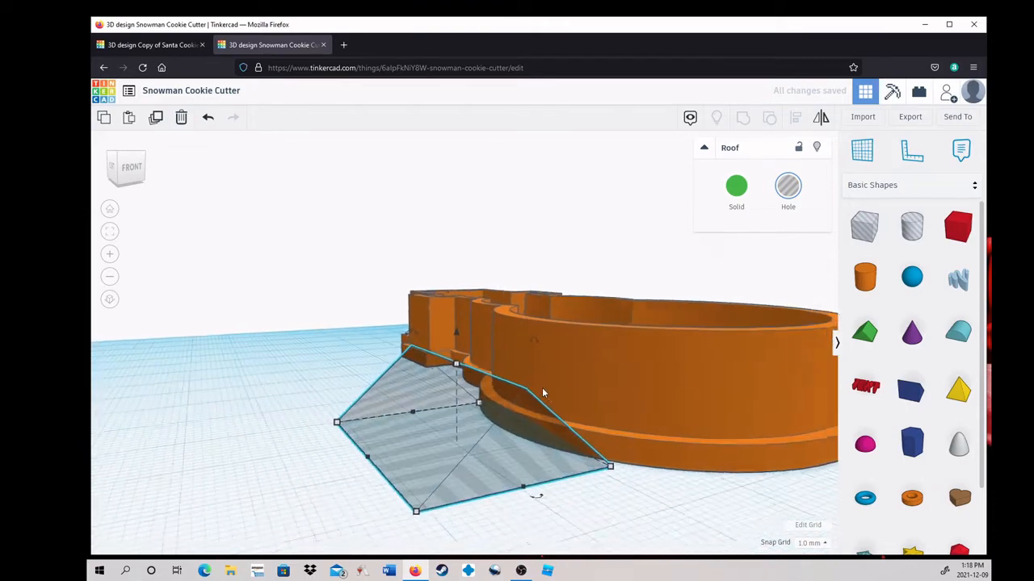
Reduce the roof hole's height to about 9 mm and group it with the snowman cutter.
left_click_drag(455, 372, 456, 381)
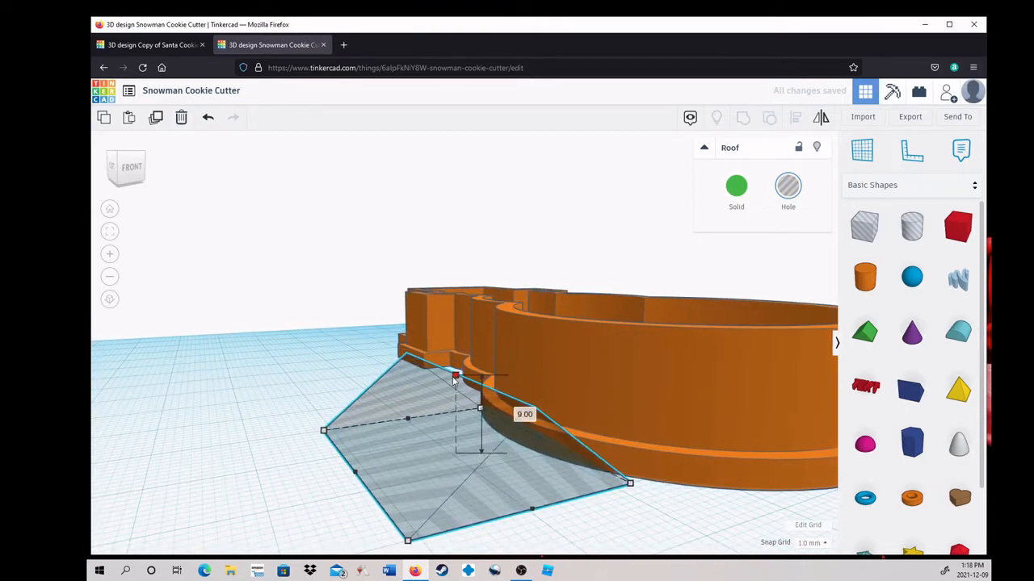
right_click_drag(541, 425, 358, 401)
scroll(358, 401, "down", 2)
left_click(498, 513, "shift")
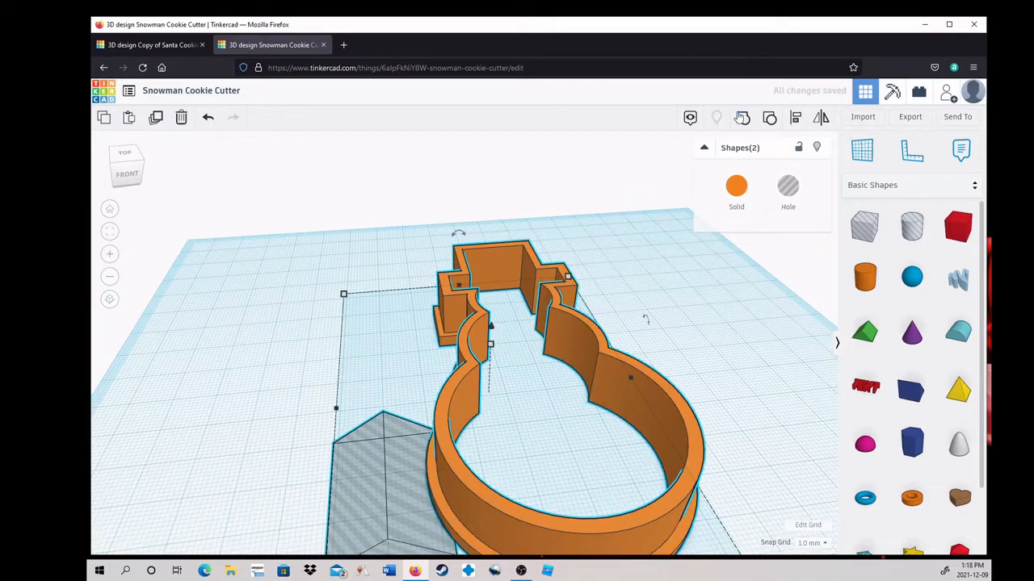
left_click(743, 117)
right_click_drag(618, 349, 601, 443)
scroll(714, 367, "down", 3)
left_click(710, 367)
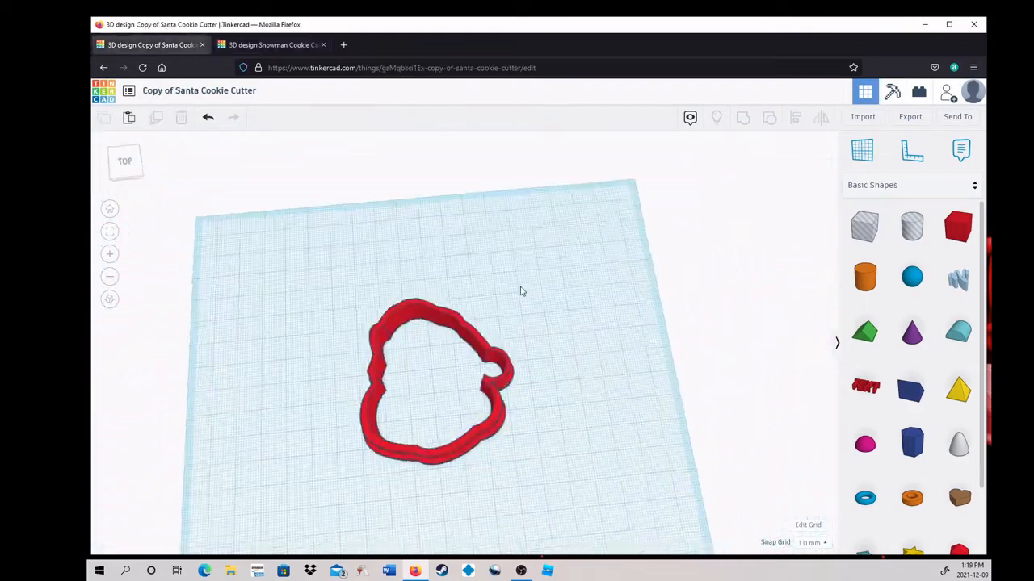
Ungroup the Santa cutter and delete the separate hole shape beside its lower edge.
right_click_drag(520, 286, 419, 294)
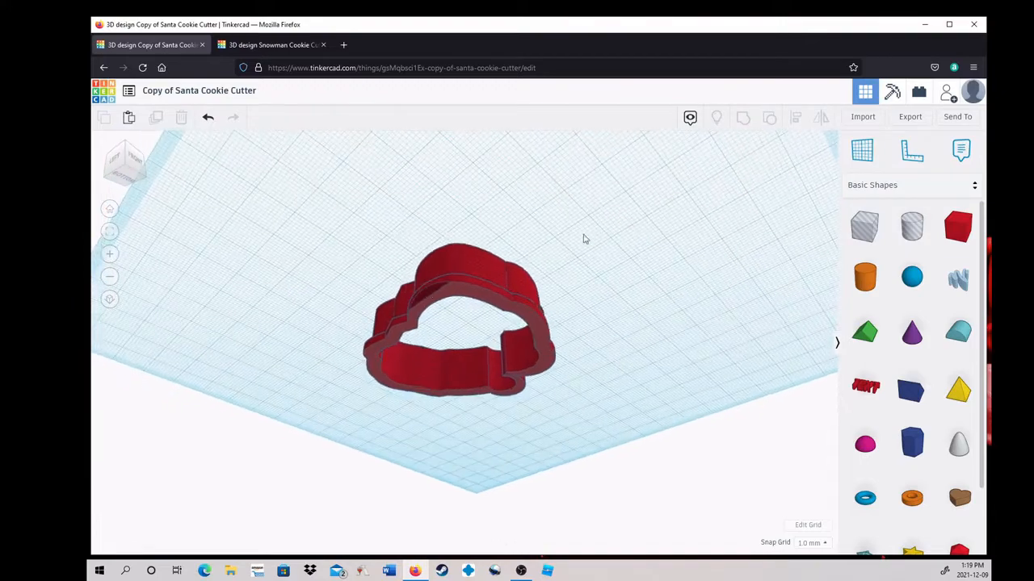
right_click_drag(586, 238, 524, 392)
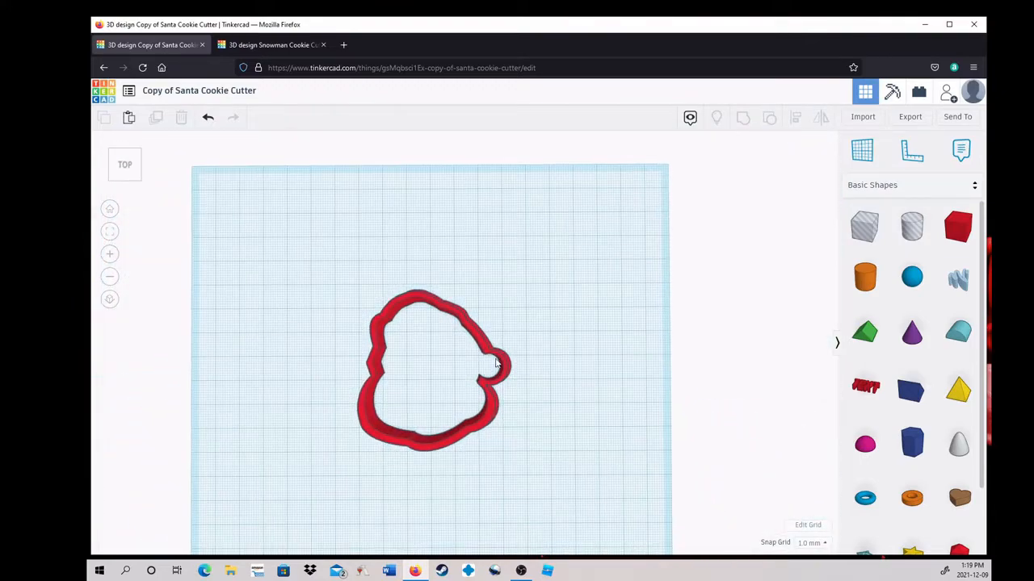
left_click(502, 361)
scroll(546, 344, "up", 2)
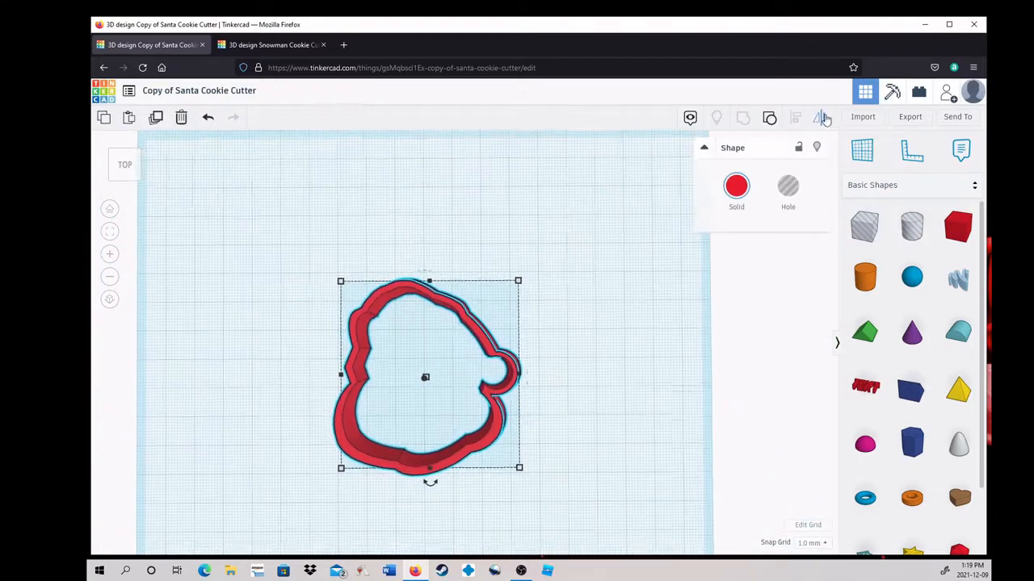
key("ctrl+a")
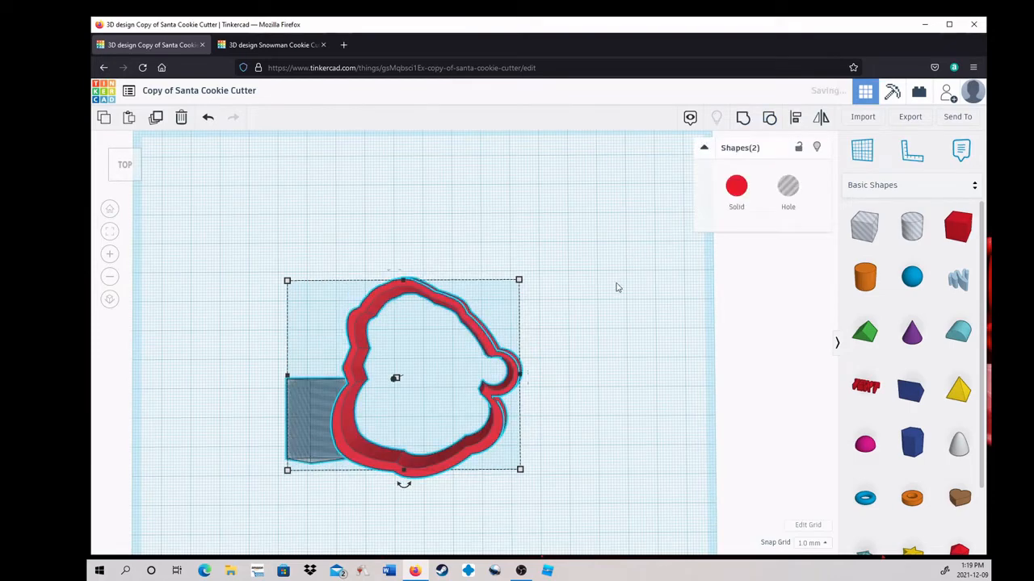
left_click(359, 219)
left_click(315, 420)
key("Delete")
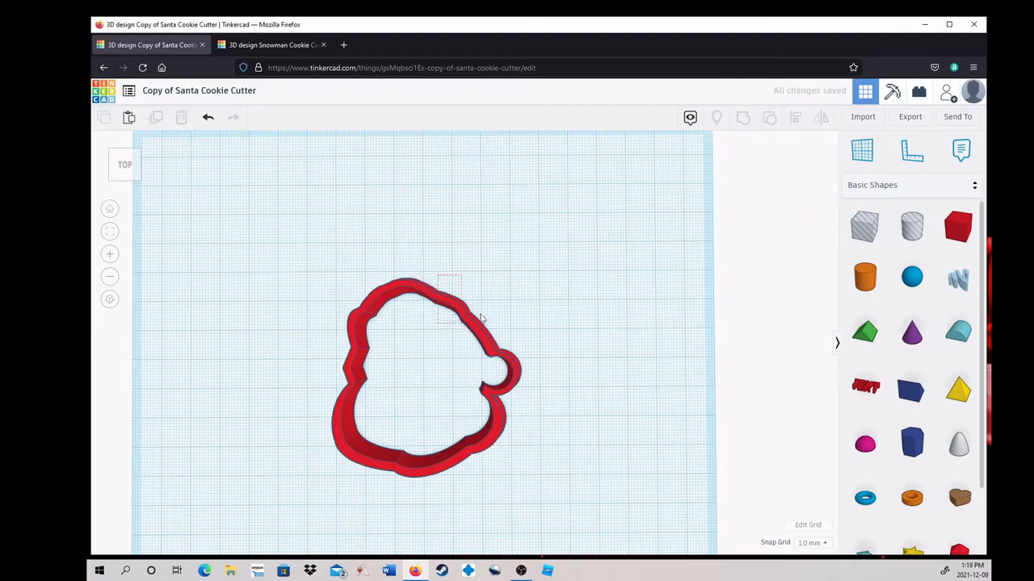
Ungroup the remaining Santa cutter and move its hole shapes off to one side of the solid outlines.
left_click(481, 317)
left_click(769, 118)
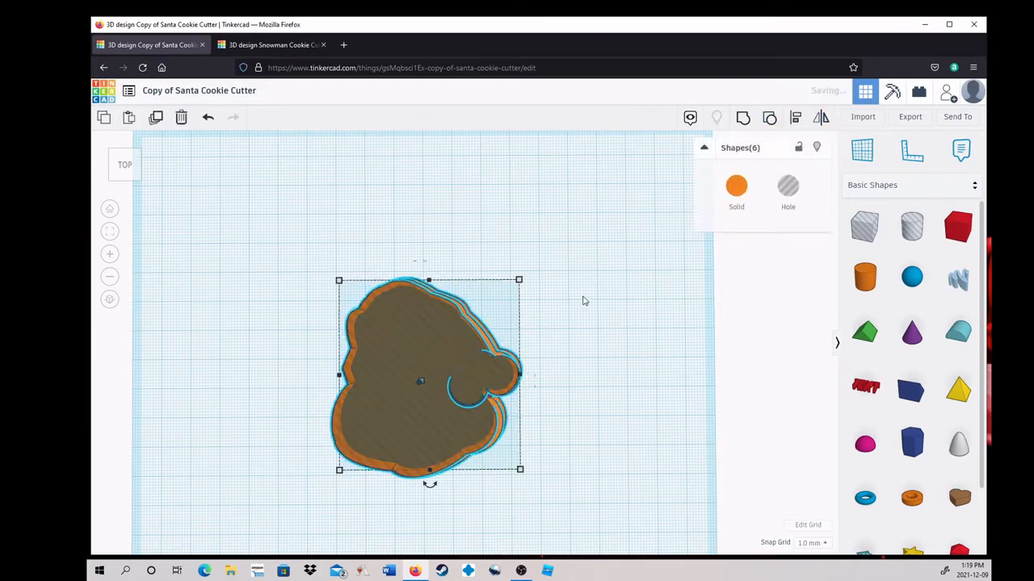
right_click_drag(584, 301, 623, 342)
left_click_drag(430, 357, 594, 282)
left_click(503, 311)
right_click_drag(678, 461, 575, 428)
Separate the two solid Santa outlines, placing the thick one in front of the thin base outline.
left_click(438, 374)
left_click_drag(433, 311, 307, 292)
right_click_drag(307, 293, 480, 278)
left_click_drag(430, 329, 411, 233)
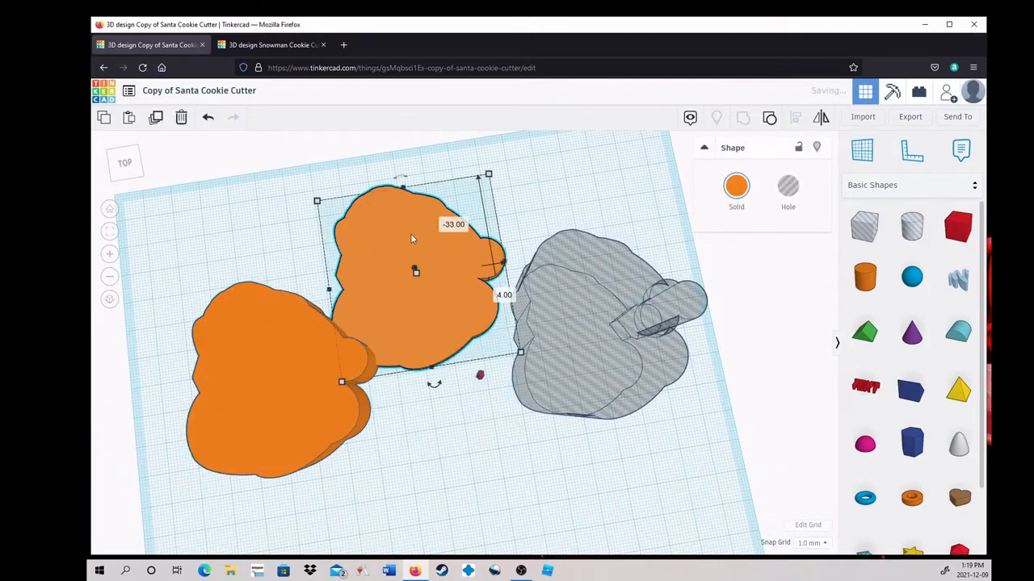
right_click_drag(434, 331, 344, 385)
left_click_drag(345, 385, 483, 416)
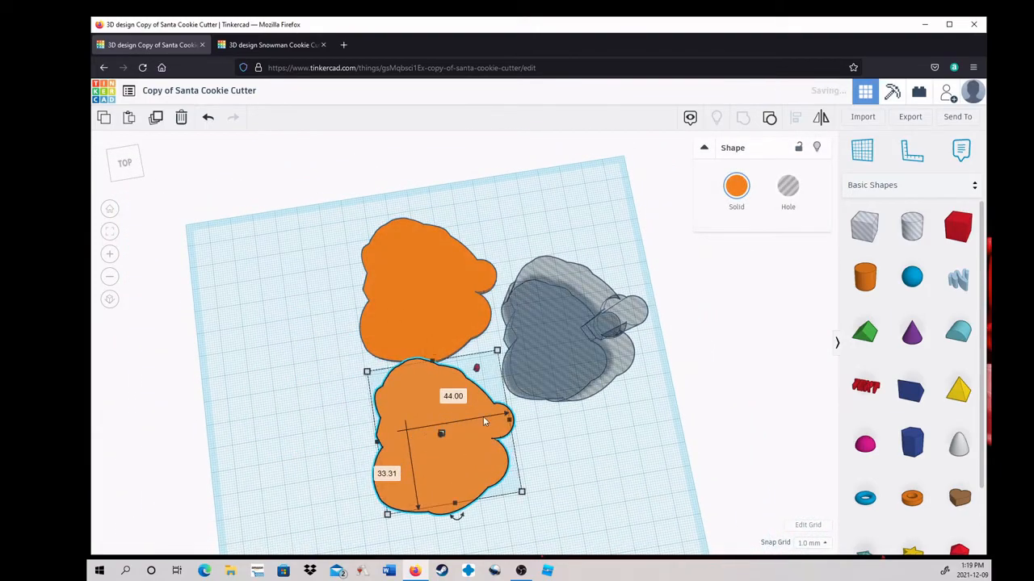
Ungroup the thick Santa outline into its individual shapes and deselect them.
right_click_drag(483, 416, 567, 419)
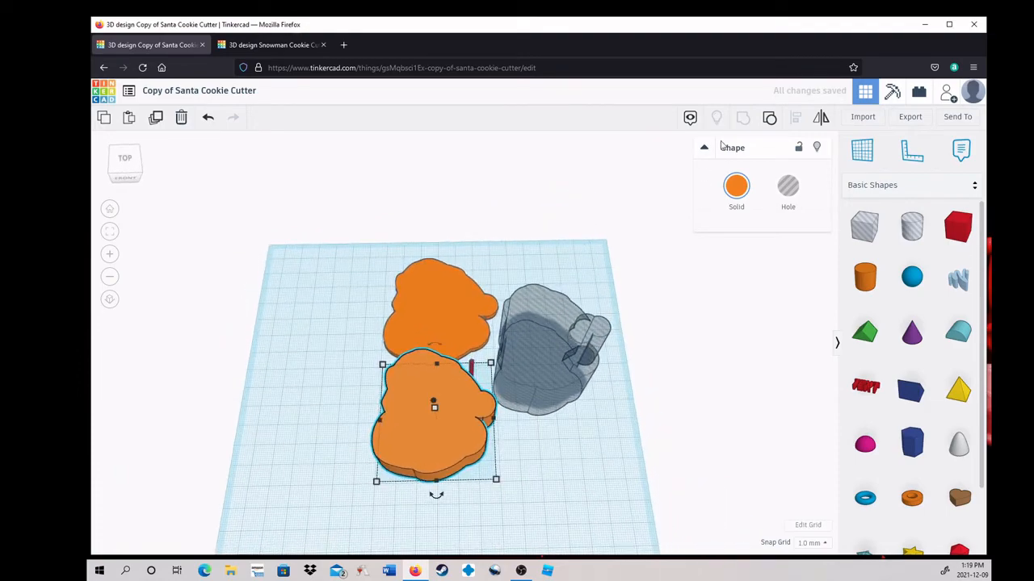
left_click(769, 120)
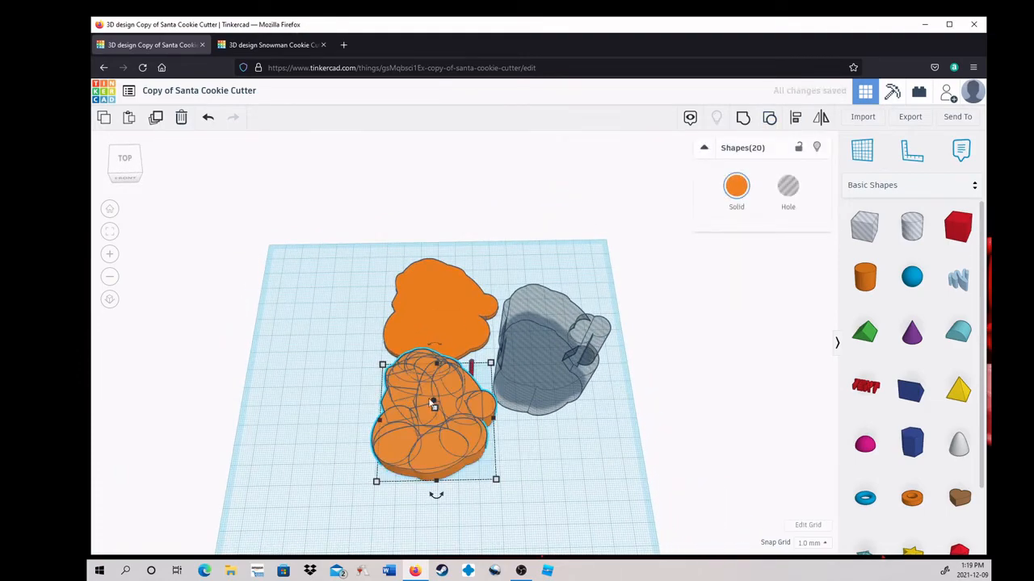
left_click(577, 435)
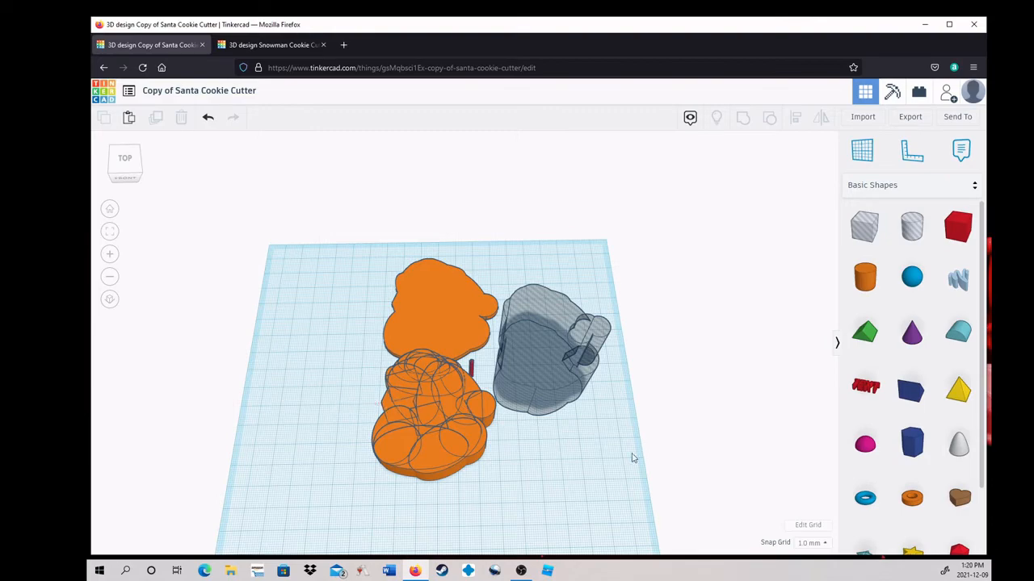
mouse_move(569, 453)
right_mouse_down()
mouse_move(614, 450)
mouse_move(579, 457)
right_mouse_up()
scroll(607, 446, "up", 4)
scroll(605, 446, "down", 1)
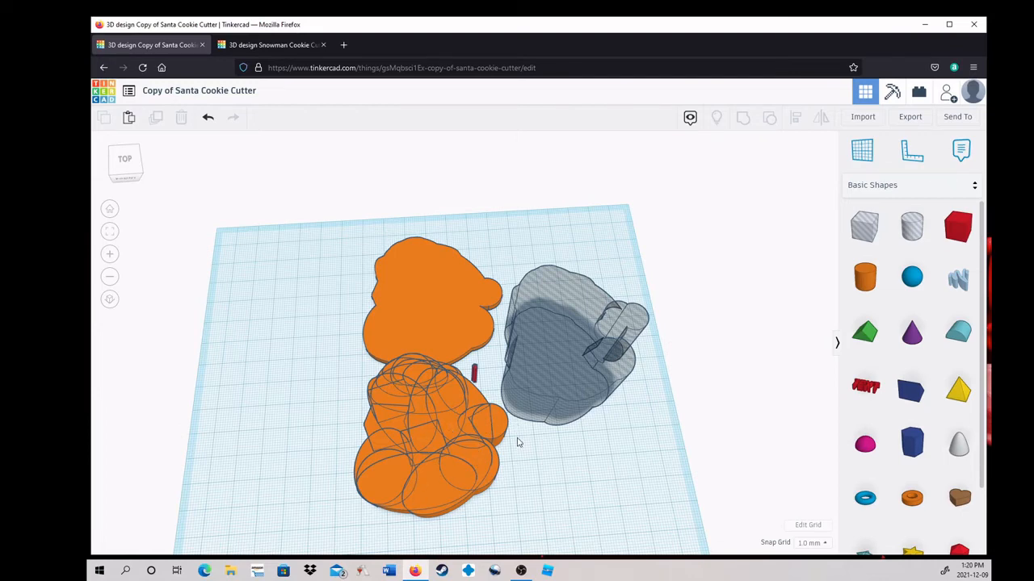
Move the thin Santa base outline about 39 mm sideways and ungroup it into its individual shapes.
right_click_drag(517, 443, 417, 310)
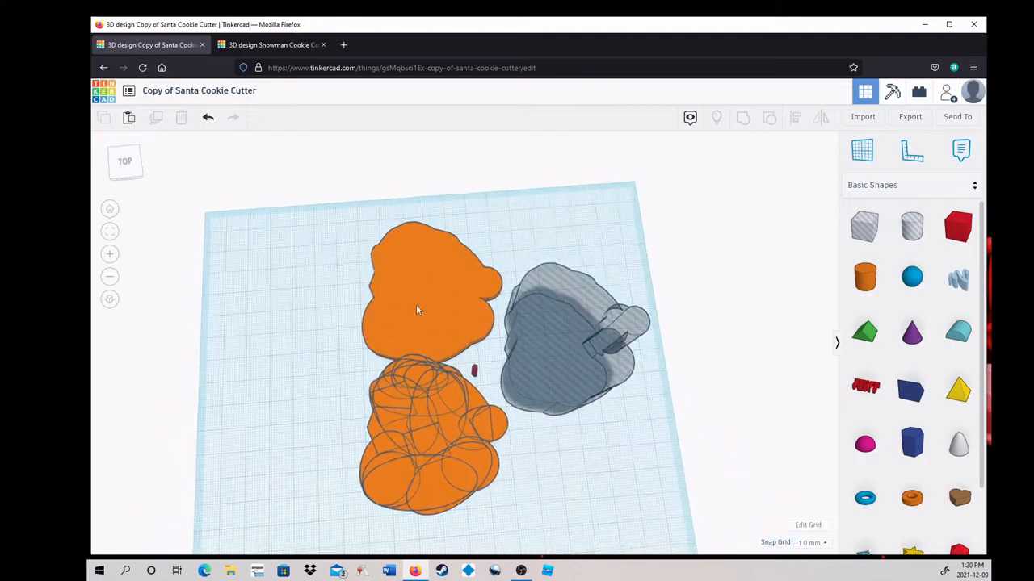
left_click_drag(416, 310, 334, 278)
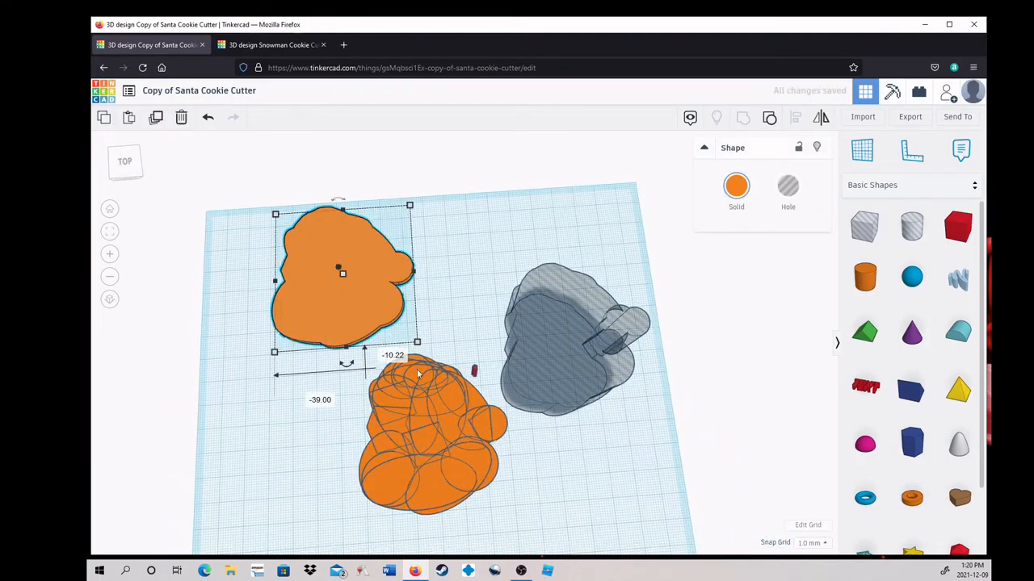
right_click_drag(420, 437, 454, 381)
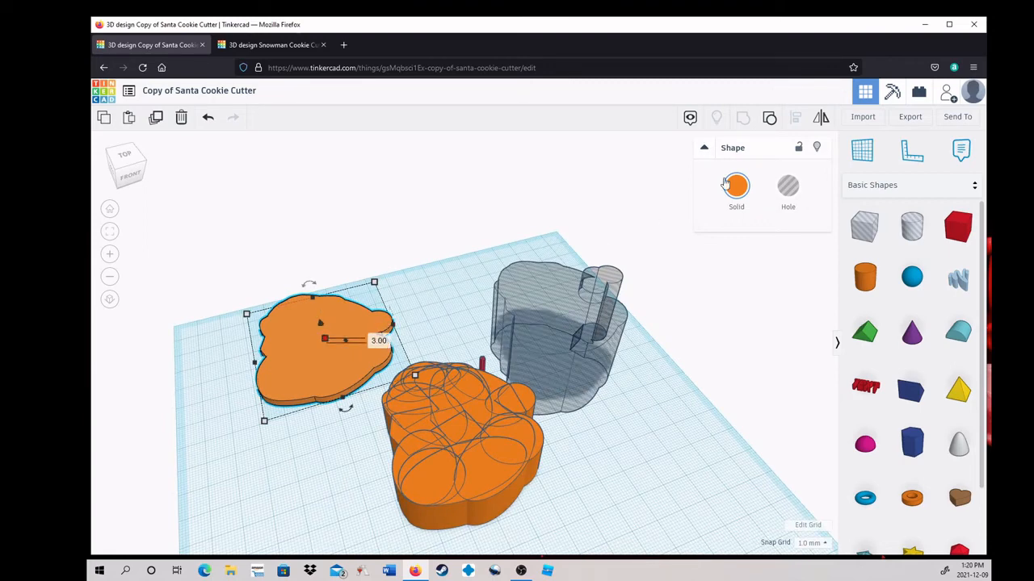
left_click(771, 117)
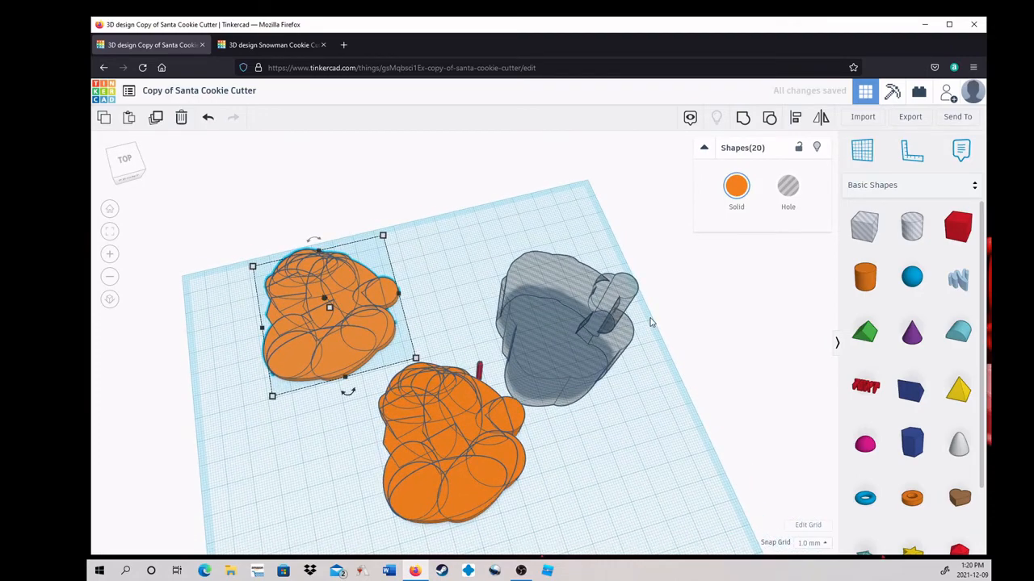
right_click_drag(651, 322, 486, 303)
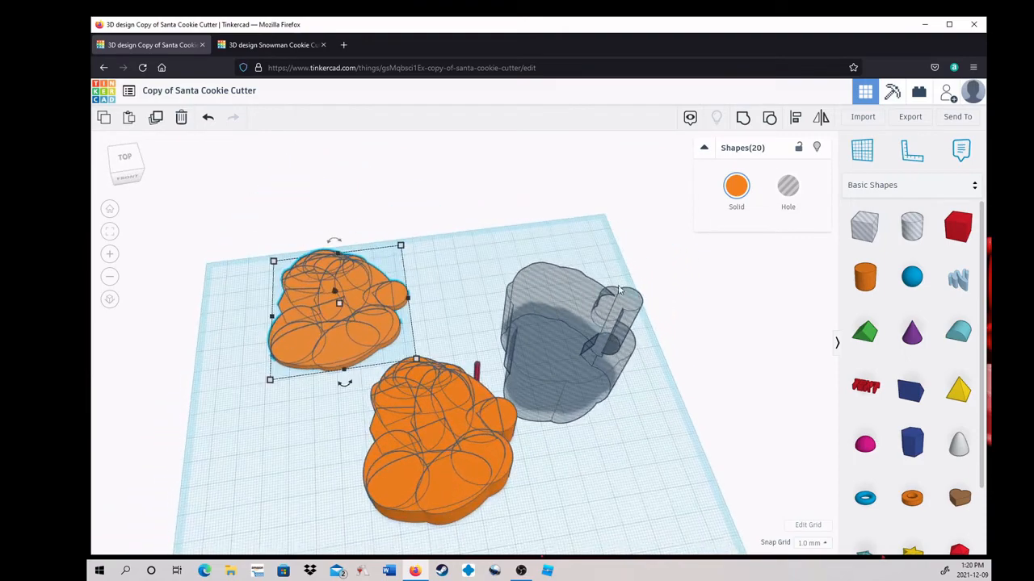
Position the Santa-shaped hole over the thick solid outline so an even wall shows around it.
left_click(555, 307)
right_click_drag(562, 309, 528, 359)
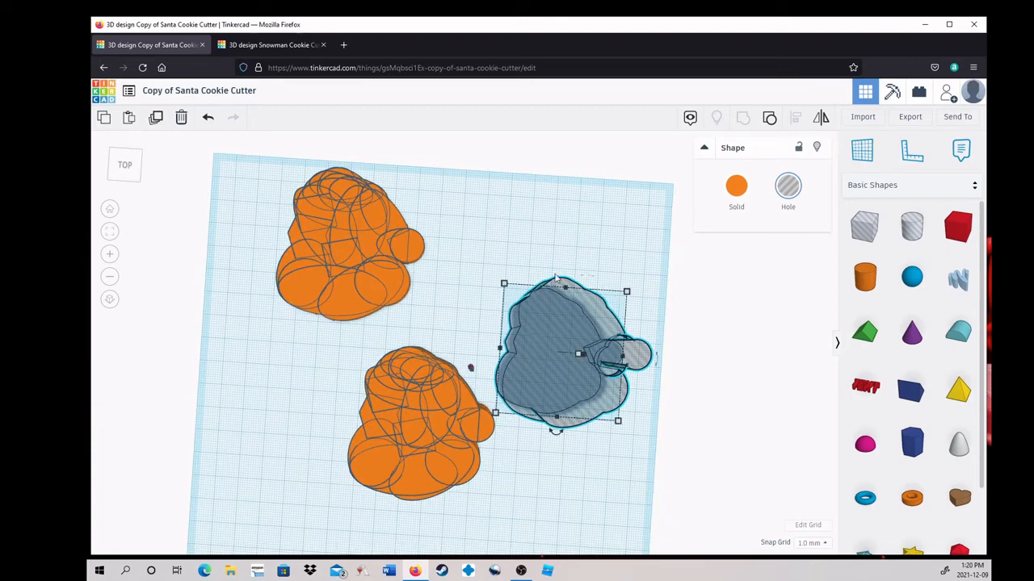
right_click_drag(555, 440, 563, 409)
left_click_drag(563, 409, 359, 477)
right_click_drag(359, 477, 409, 404)
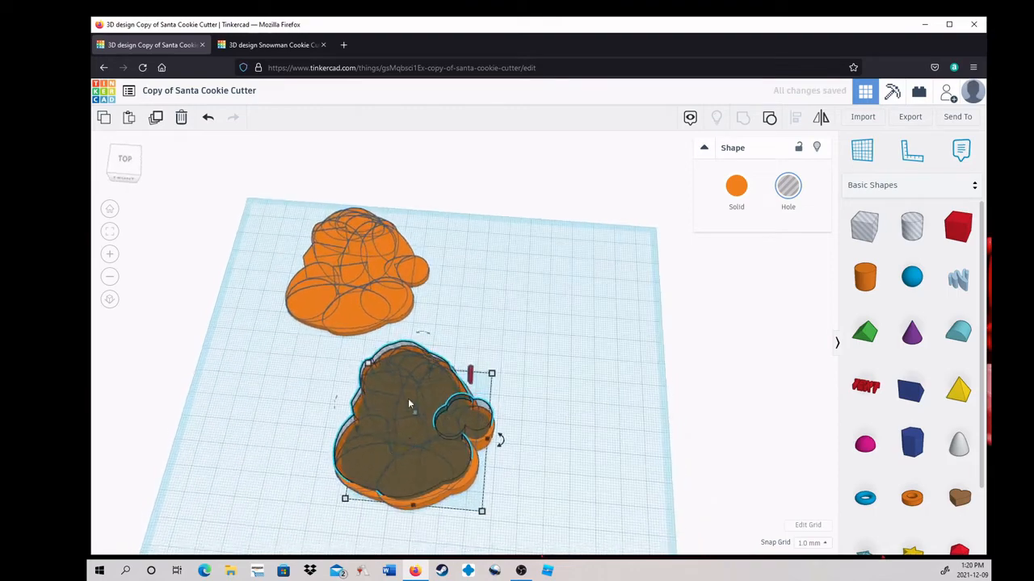
right_click_drag(549, 385, 448, 426)
right_click_drag(400, 400, 372, 384)
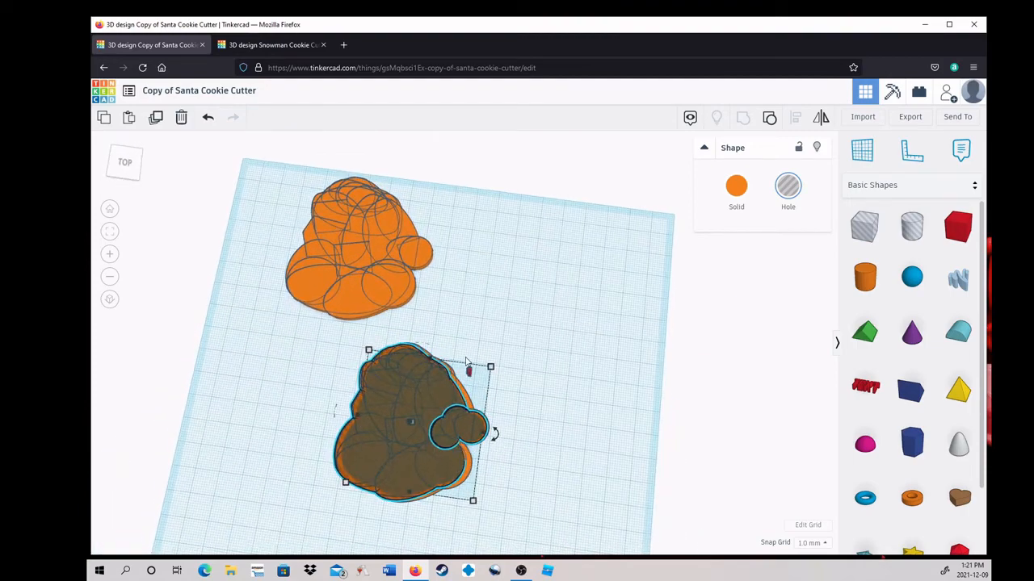
right_click_drag(466, 363, 443, 412)
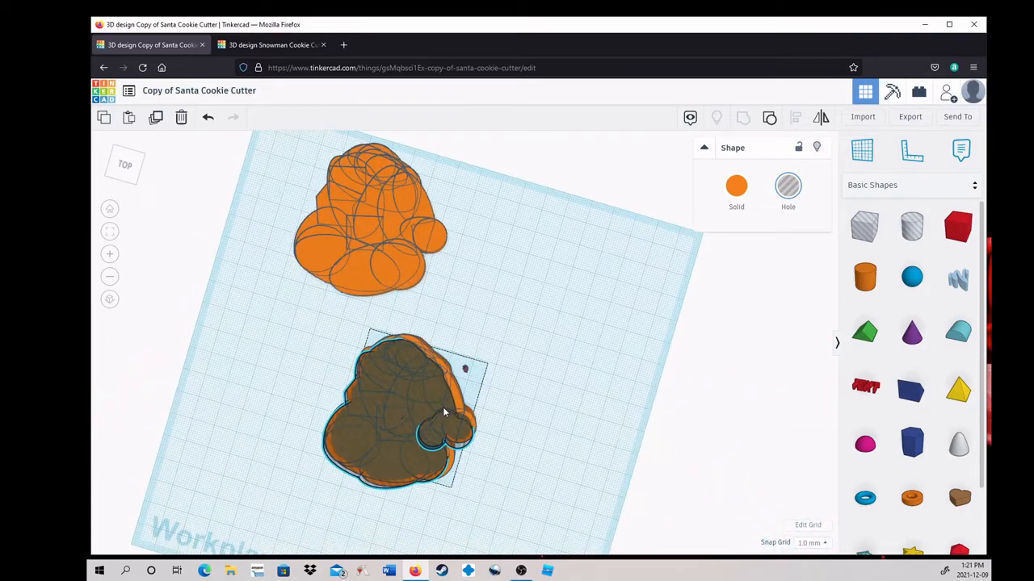
Place a solid cylinder on the empty workplane beside the Santa outlines and delete it.
left_click(515, 341)
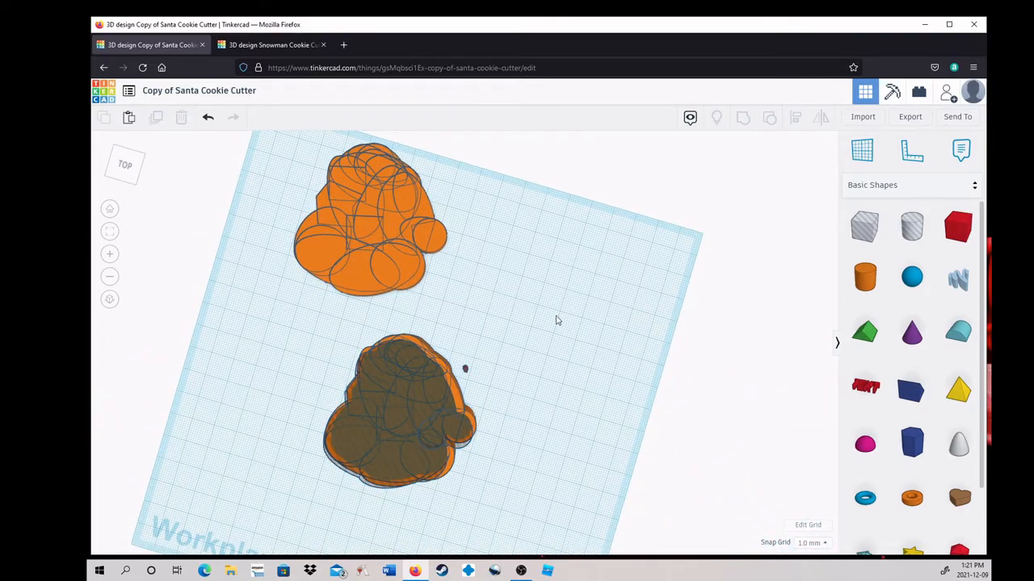
left_click_drag(867, 279, 576, 332)
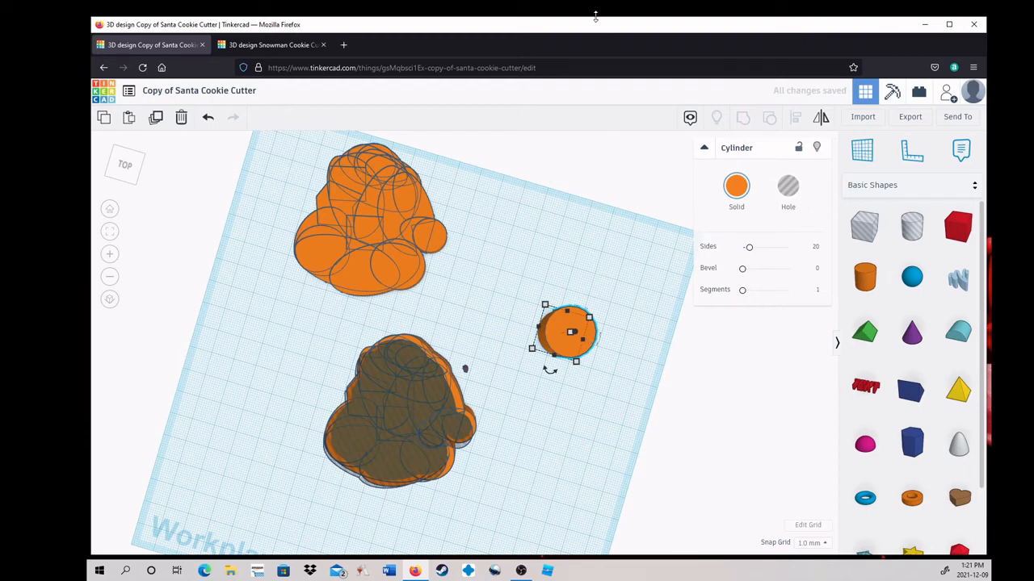
key("Delete")
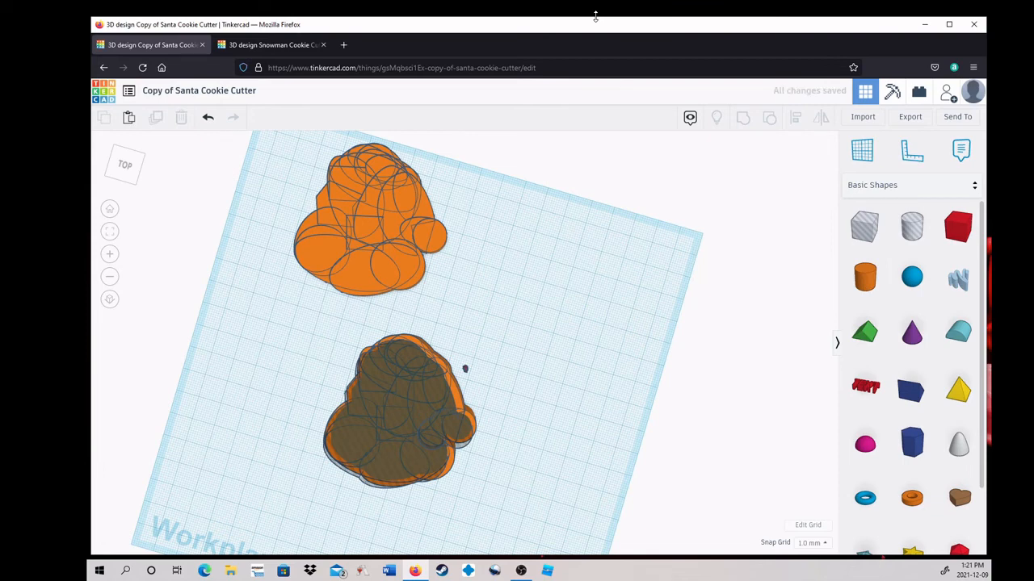